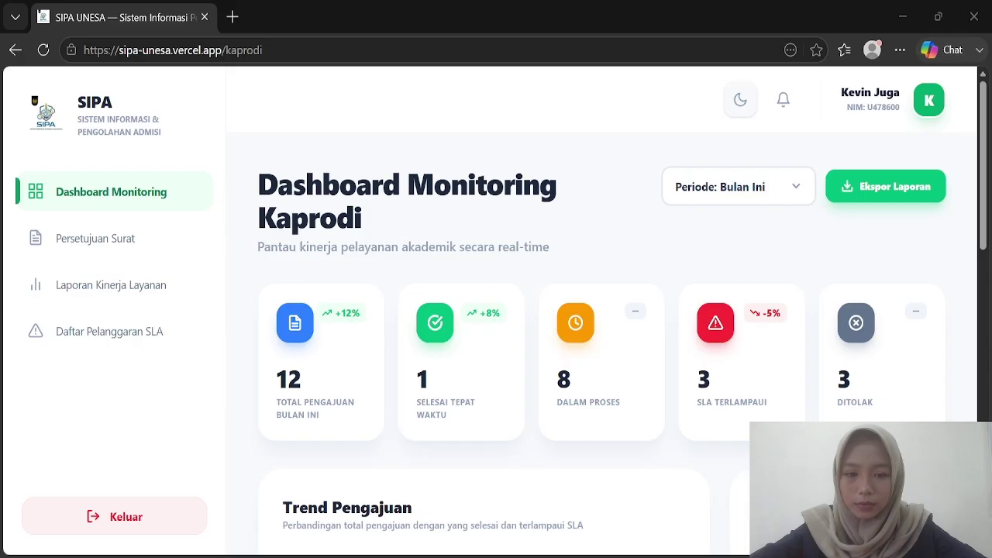
Step: Log out of the Kaprodi account and reload to reach the login page
left_click(39, 16)
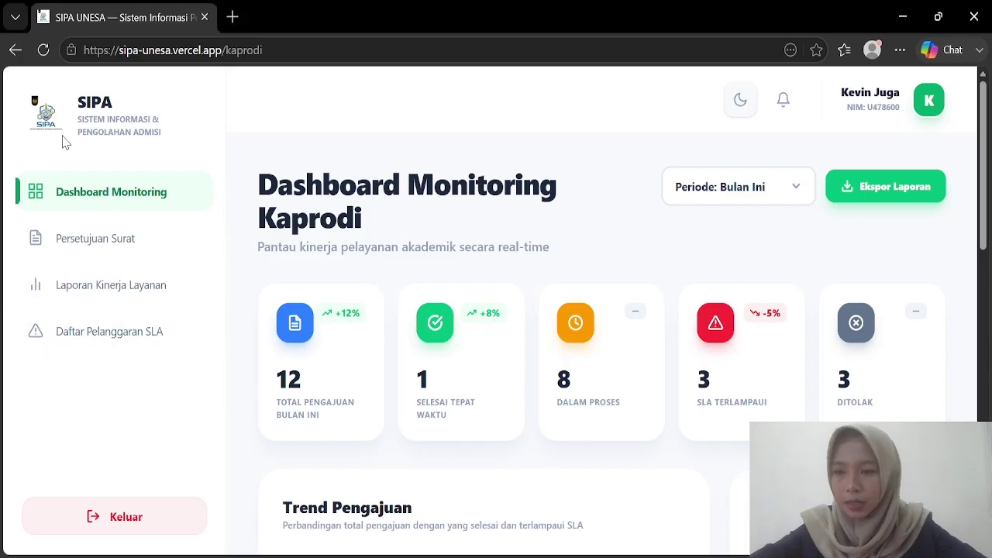
left_click(89, 515)
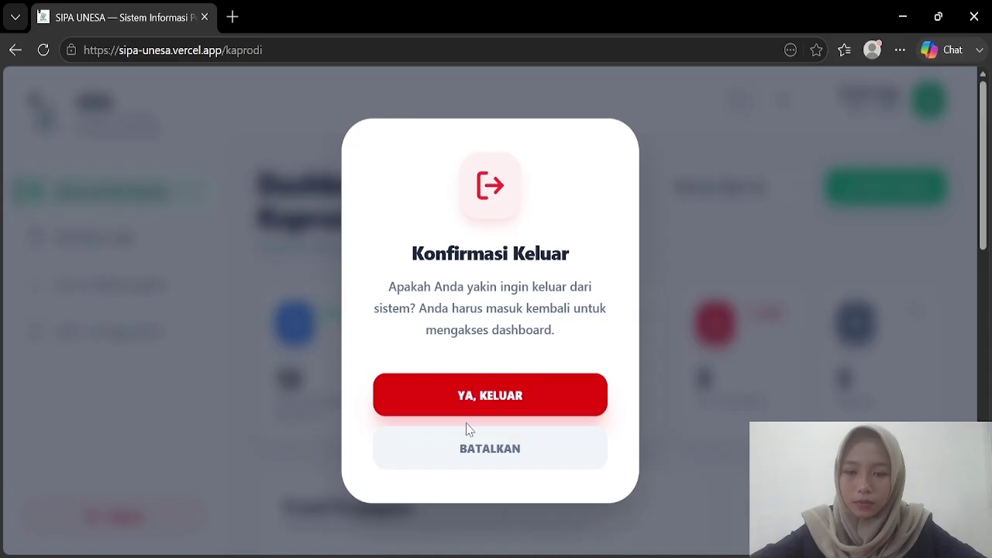
left_click(423, 451)
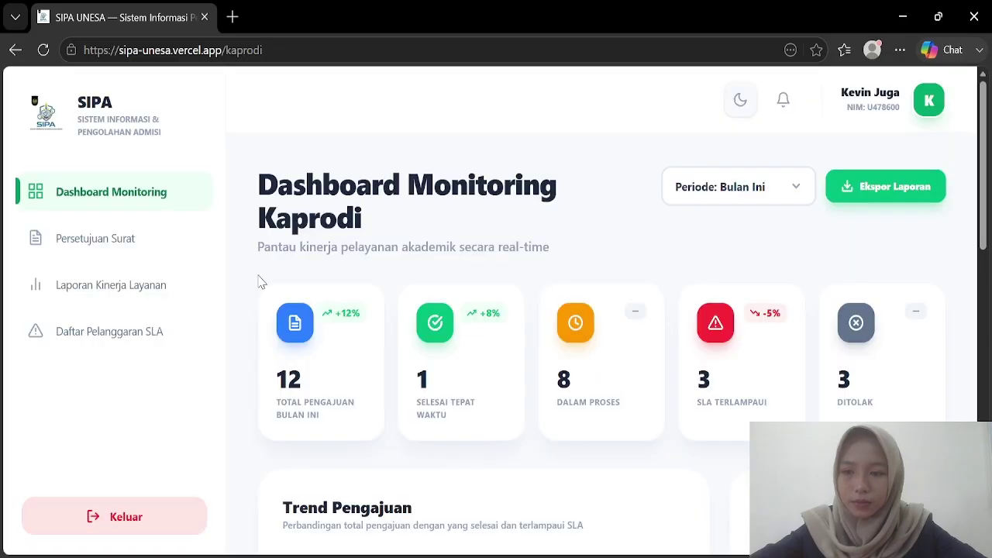
left_click(44, 52)
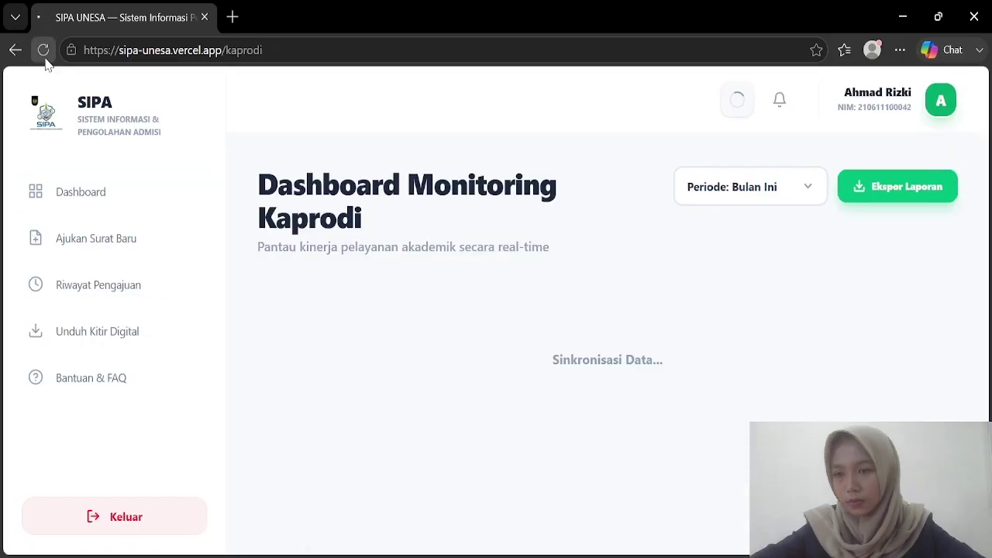
left_click(122, 525)
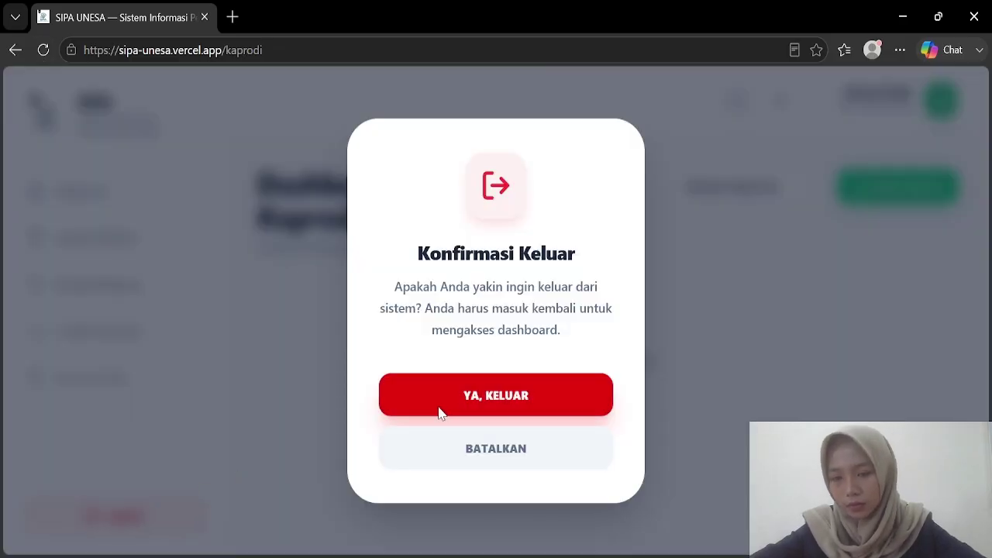
left_click(217, 49)
key("Return")
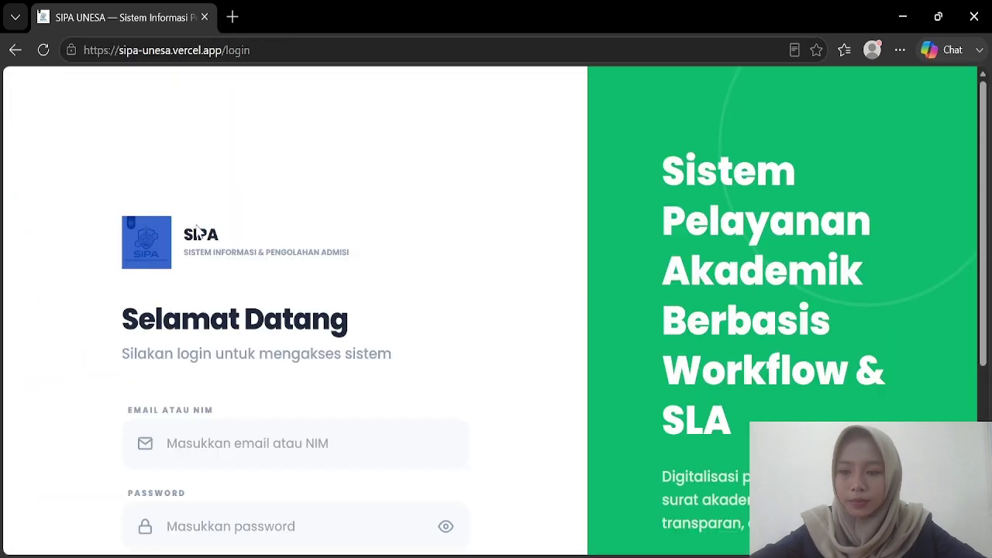
Step: Sign in with the super admin username and password to open the Administrator dashboard
left_click(239, 452)
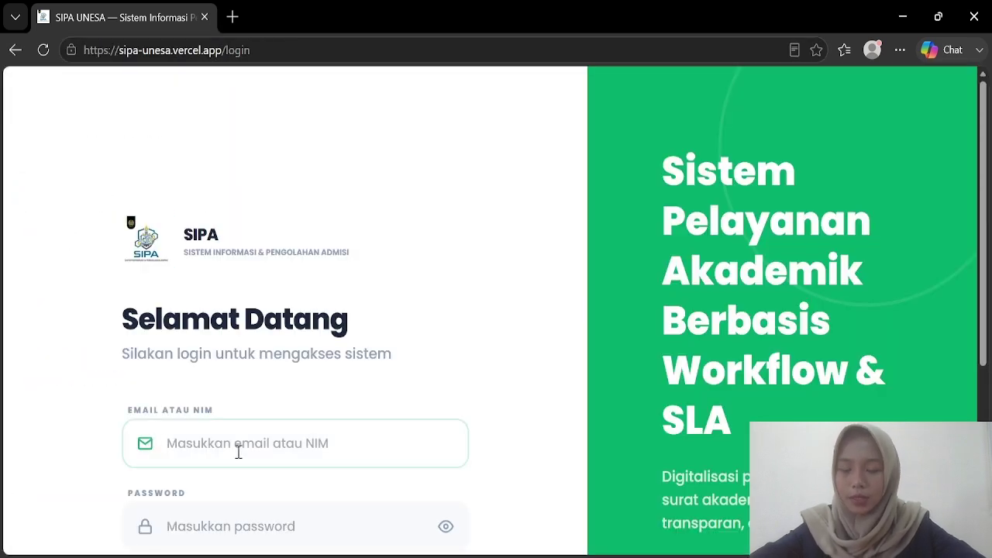
left_click(529, 464)
left_click(271, 446)
type("supe")
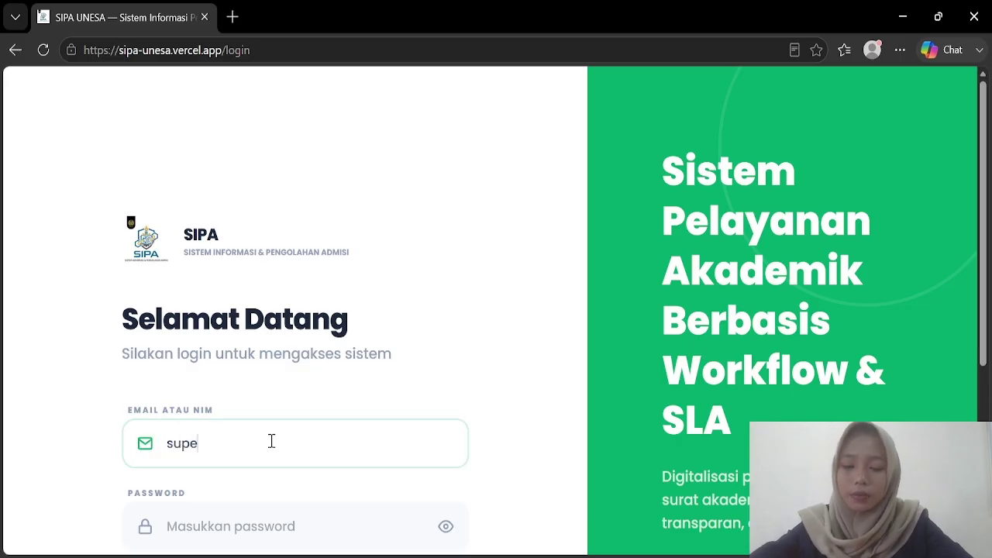
type("radmin")
scroll(271, 442, "down", 1)
left_click(243, 444)
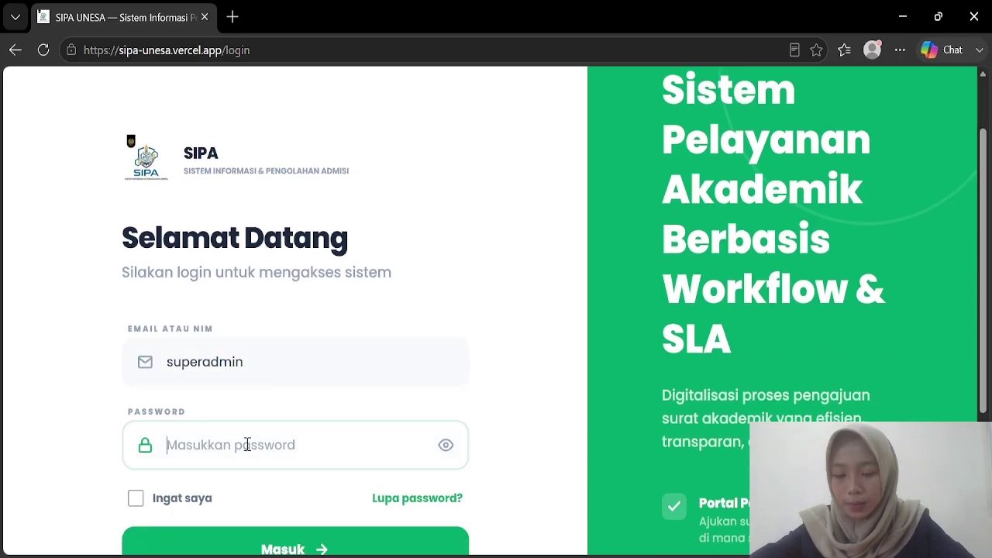
type("********")
left_click(250, 538)
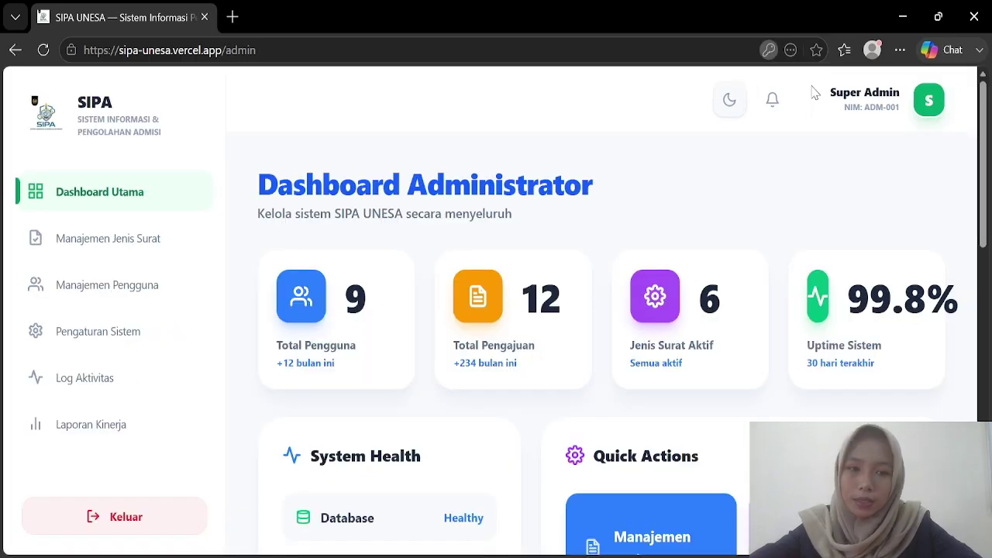
scroll(399, 332, "down", 1)
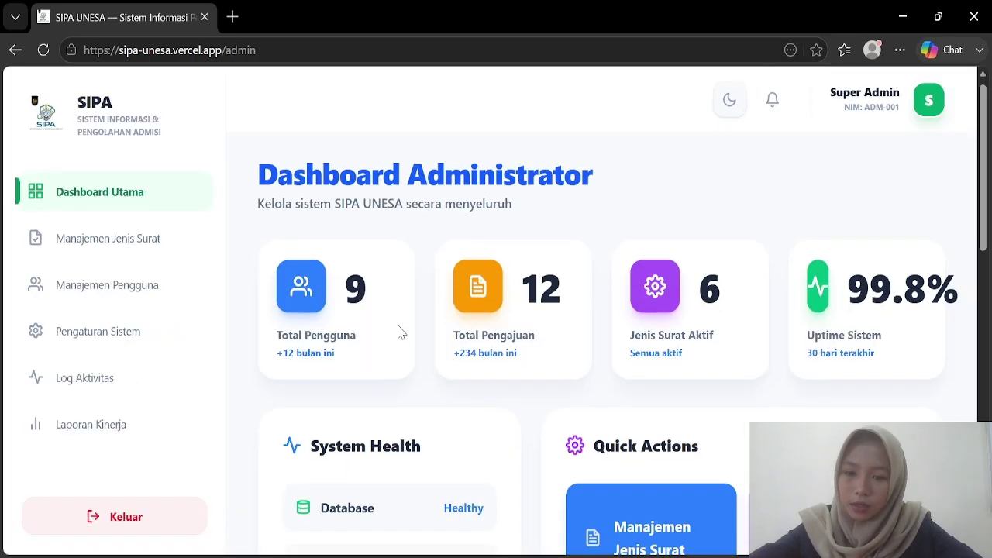
scroll(400, 332, "down", 1)
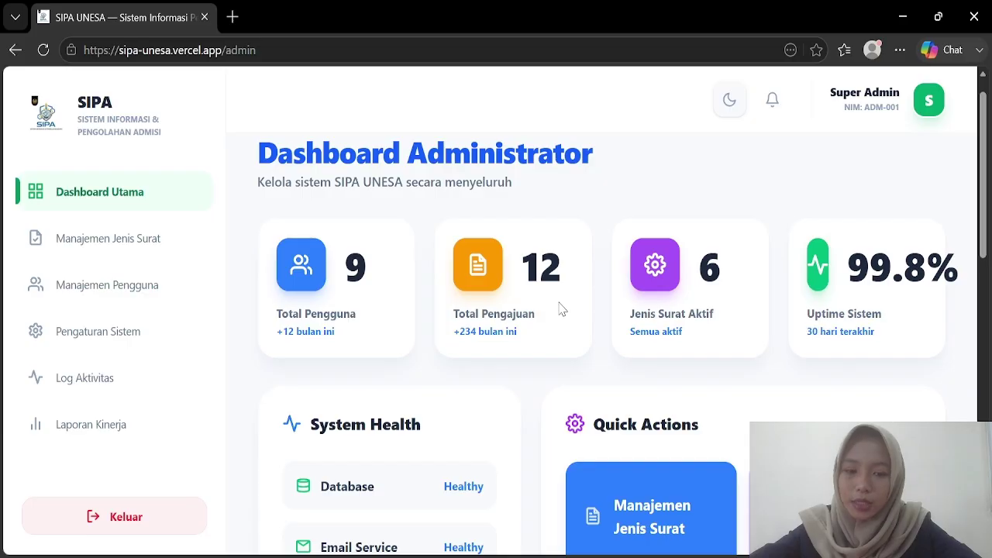
scroll(752, 308, "down", 1)
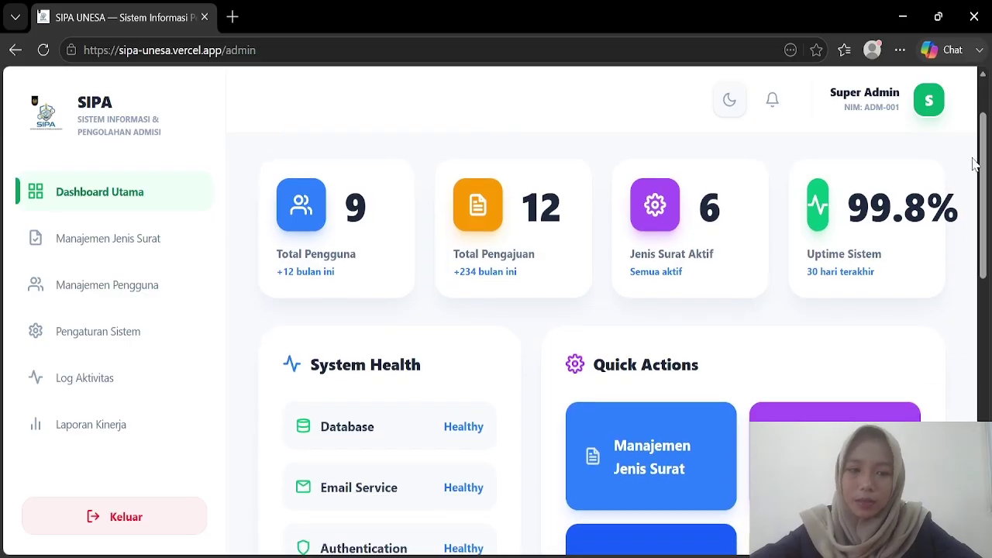
scroll(395, 339, "down", 2)
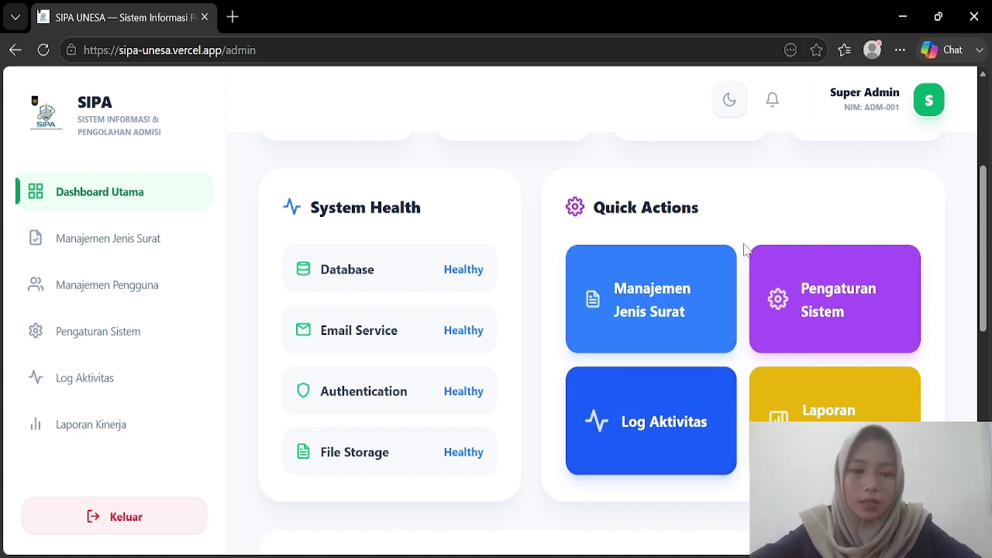
Step: Open Manajemen Jenis Surat and browse the letter types with their 3-day SLAs and required documents
left_click(85, 254)
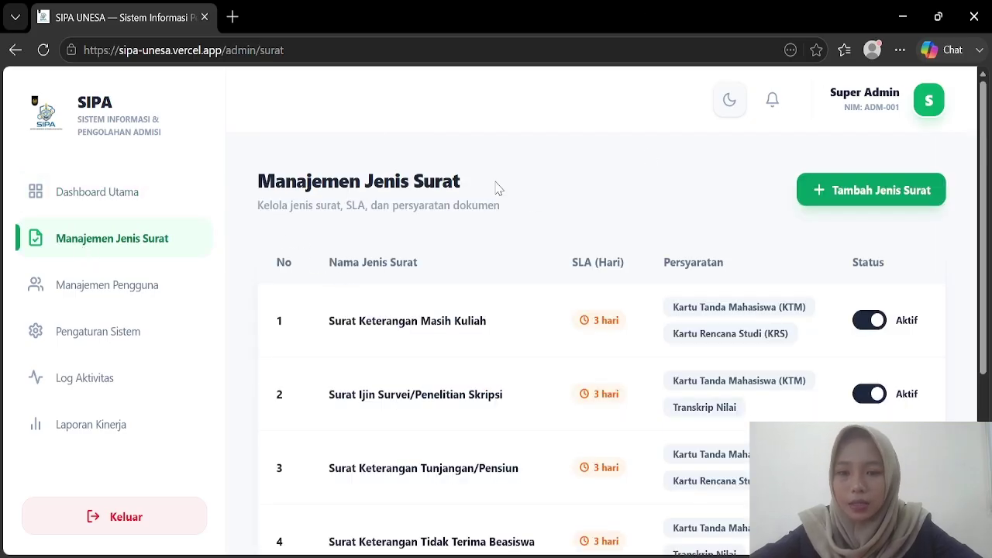
scroll(496, 188, "down", 1)
scroll(496, 188, "up", 1)
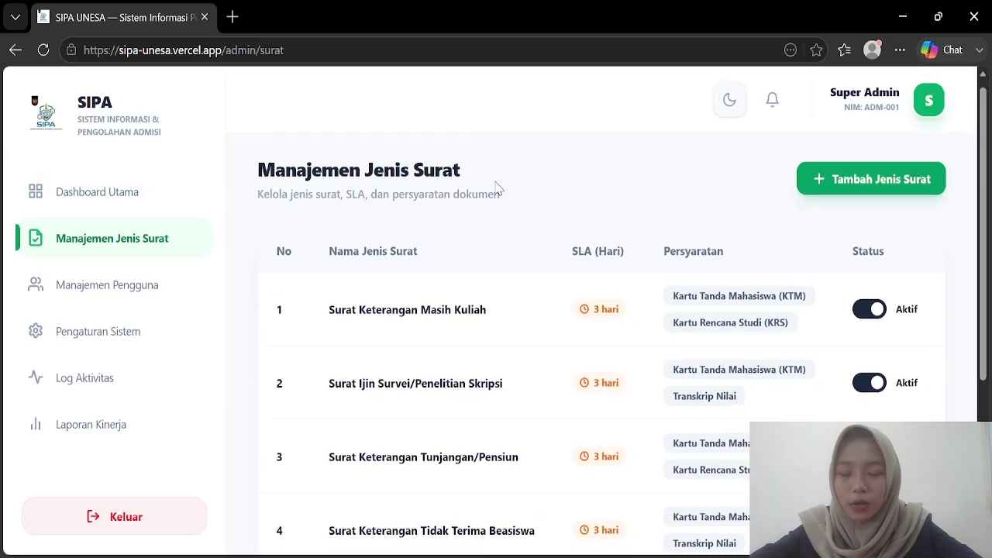
scroll(497, 188, "down", 1)
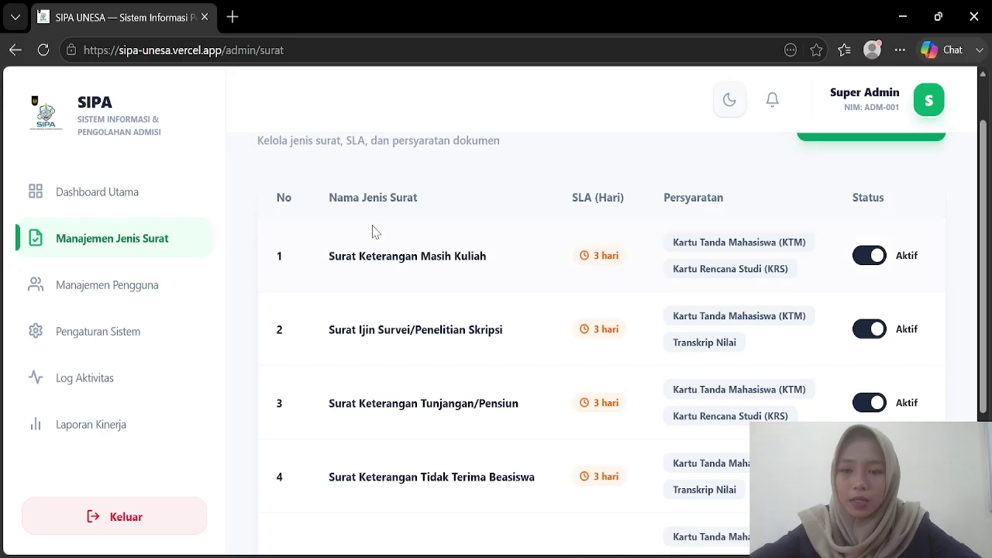
scroll(774, 221, "down", 1)
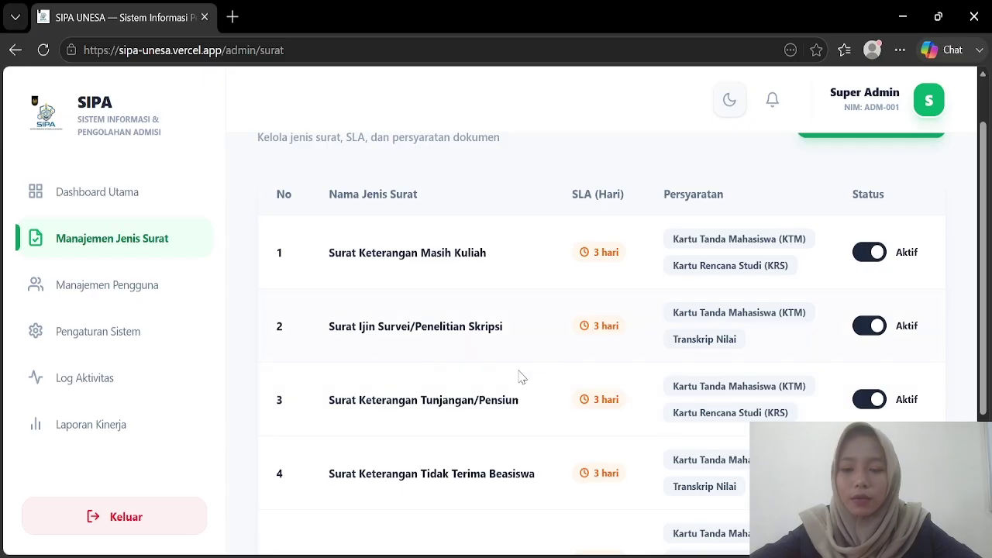
scroll(310, 445, "down", 3)
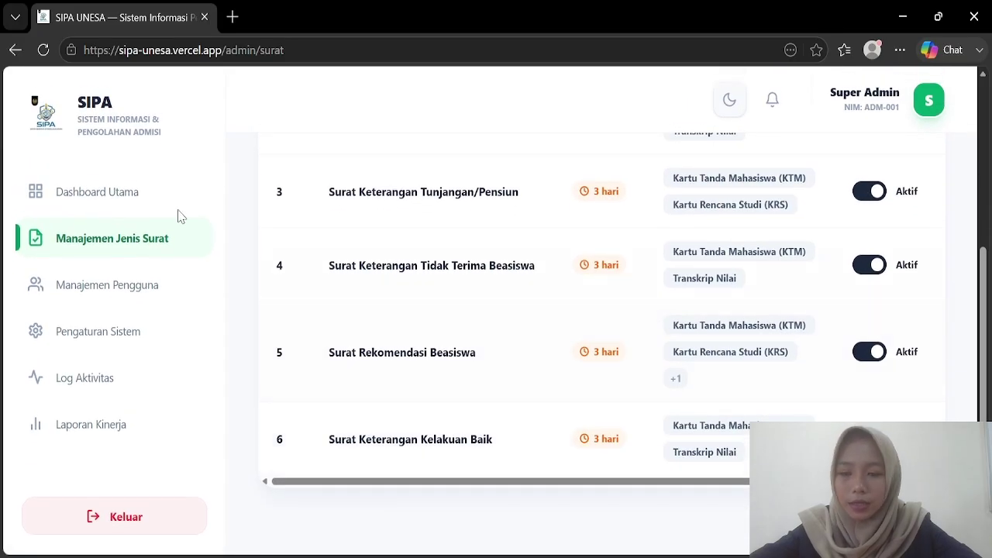
Step: Open Manajemen Pengguna and browse the nine user accounts, including the Aksi column
left_click(95, 279)
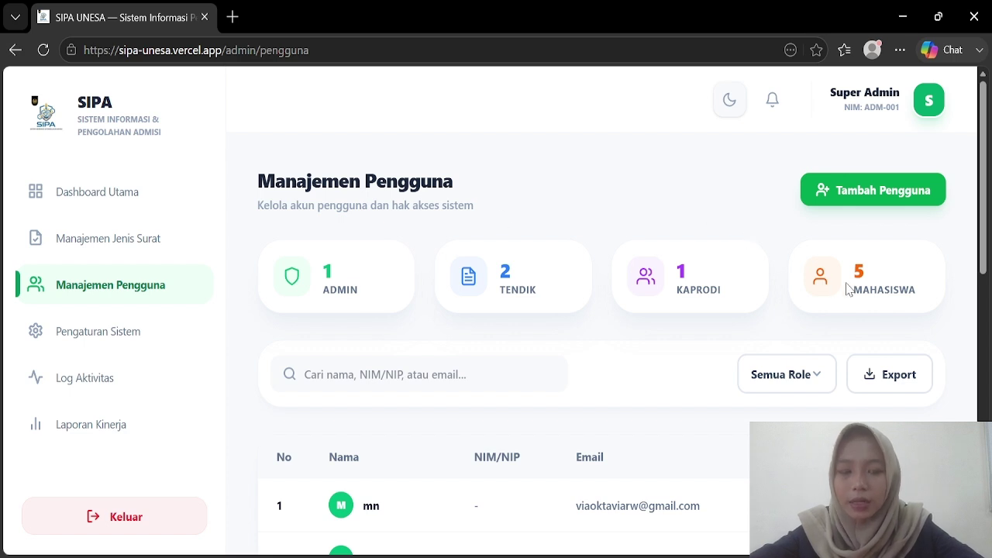
scroll(847, 288, "down", 3)
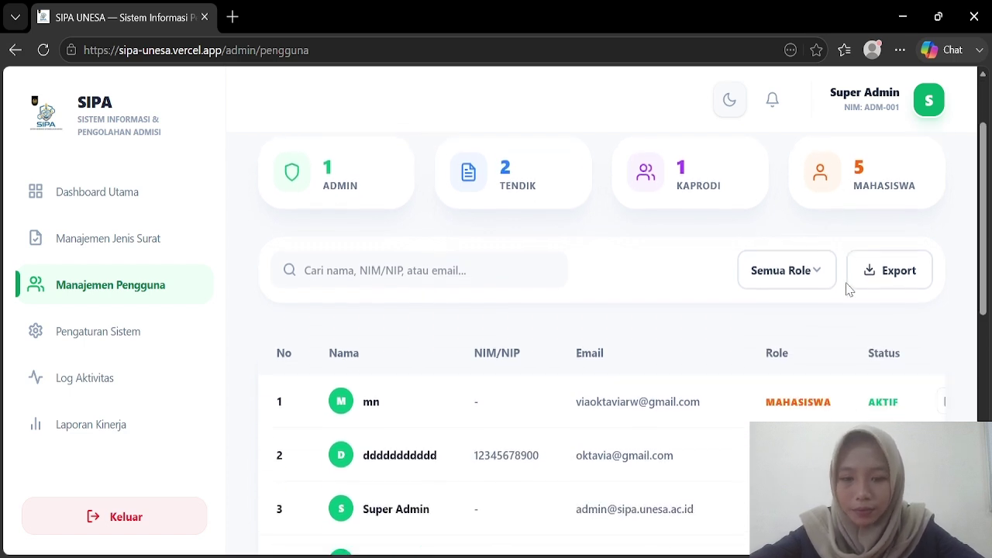
scroll(483, 250, "down", 1)
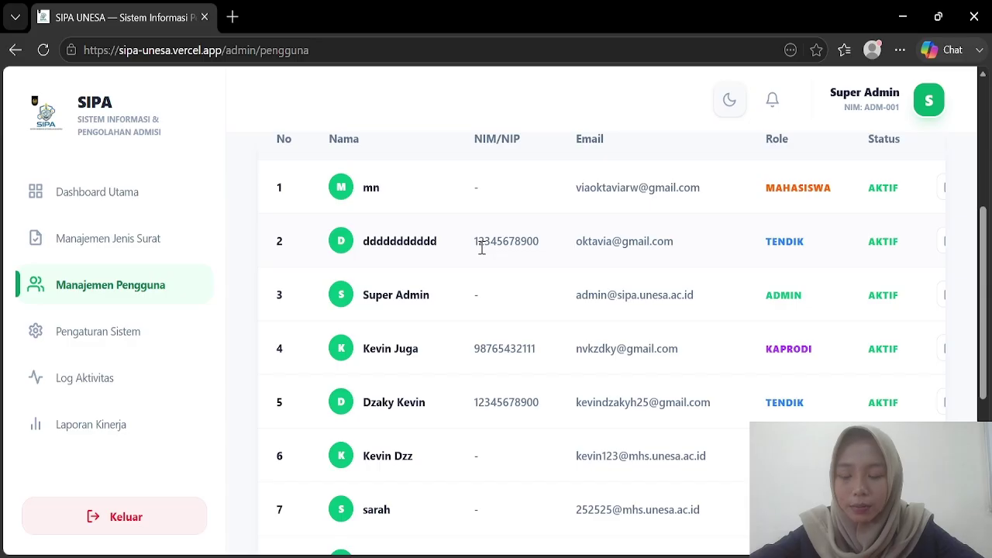
scroll(481, 248, "down", 1)
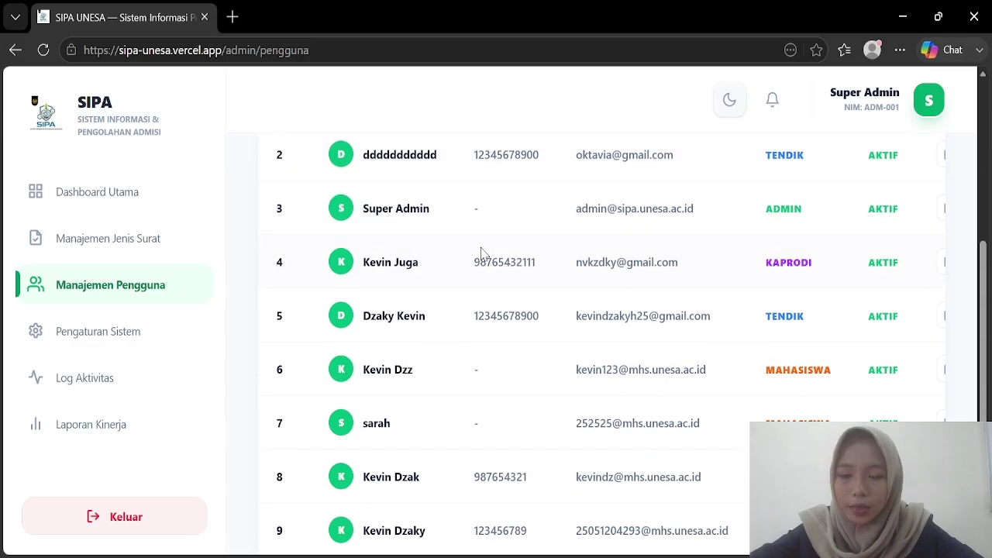
scroll(480, 252, "down", 4)
scroll(480, 250, "up", 3)
scroll(647, 236, "down", 3)
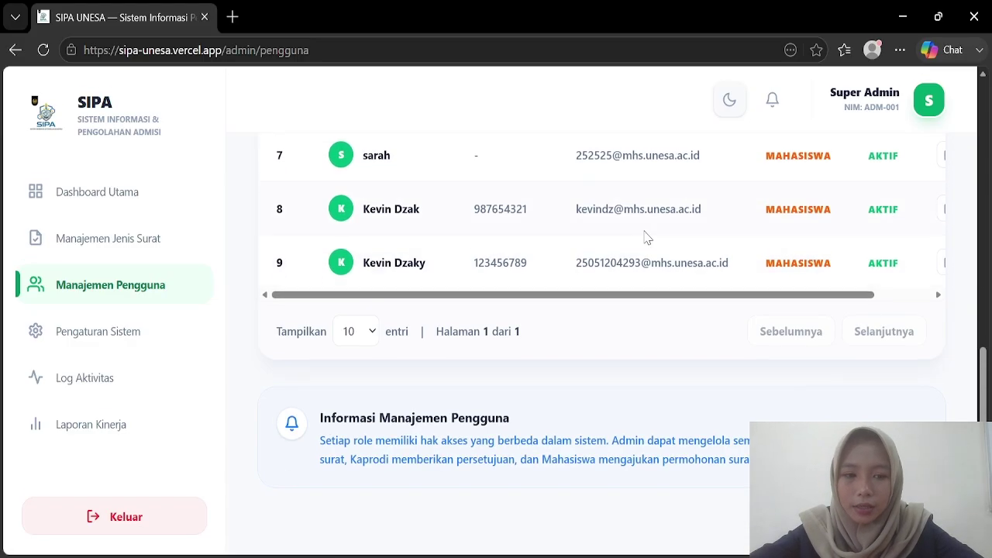
scroll(647, 236, "up", 3)
scroll(647, 236, "right", 1)
scroll(646, 236, "down", 3)
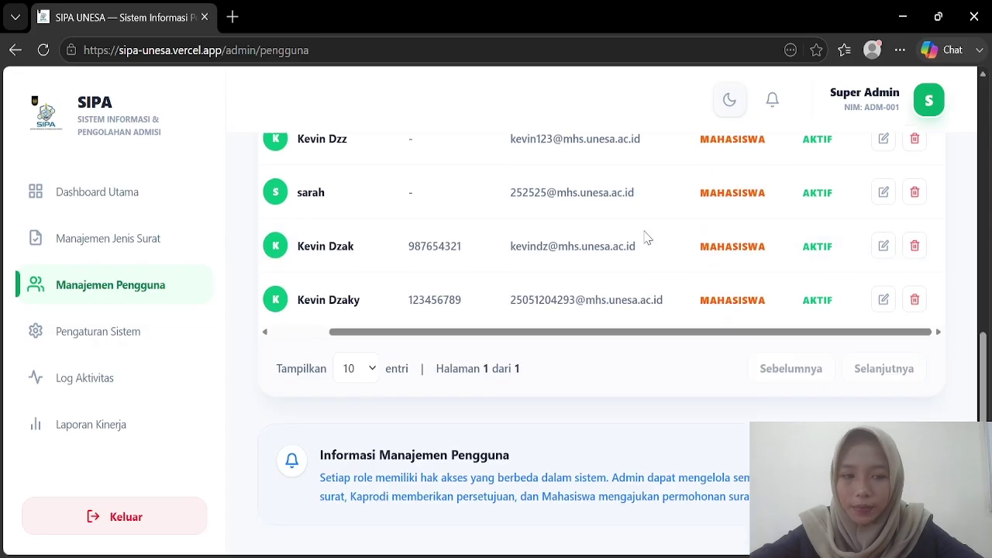
scroll(647, 236, "up", 4)
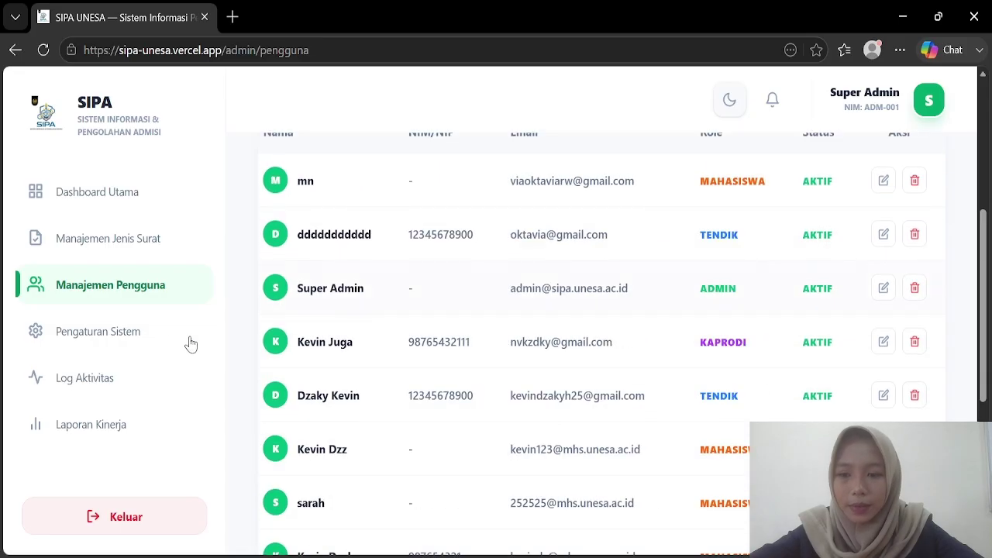
left_click(93, 341)
scroll(499, 329, "down", 4)
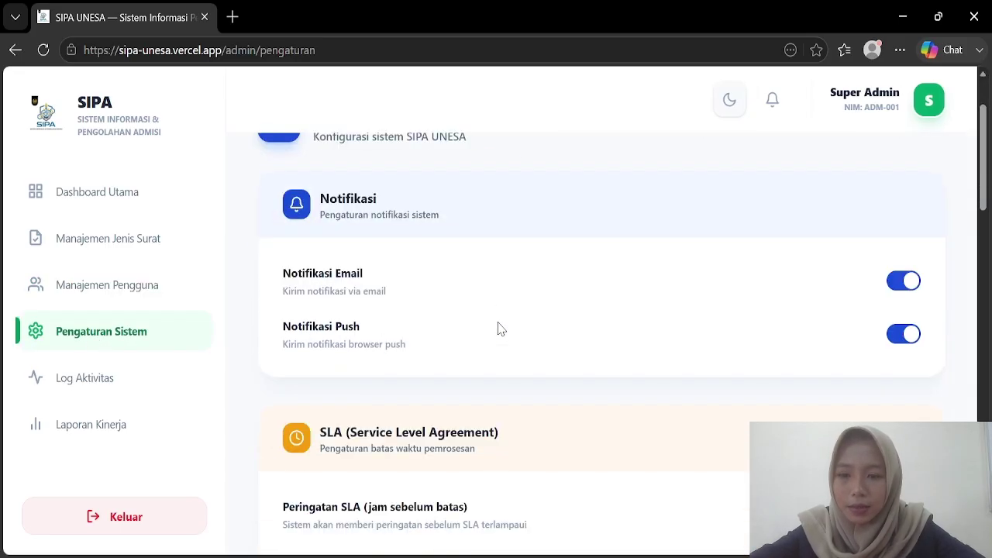
scroll(500, 329, "up", 4)
scroll(500, 329, "down", 4)
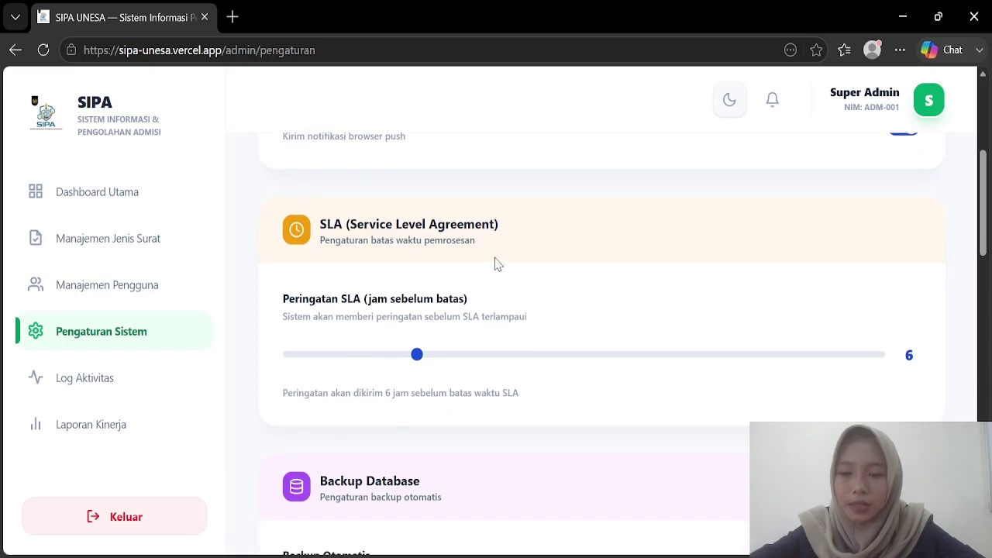
scroll(494, 261, "down", 2)
scroll(497, 264, "up", 1)
scroll(496, 263, "down", 3)
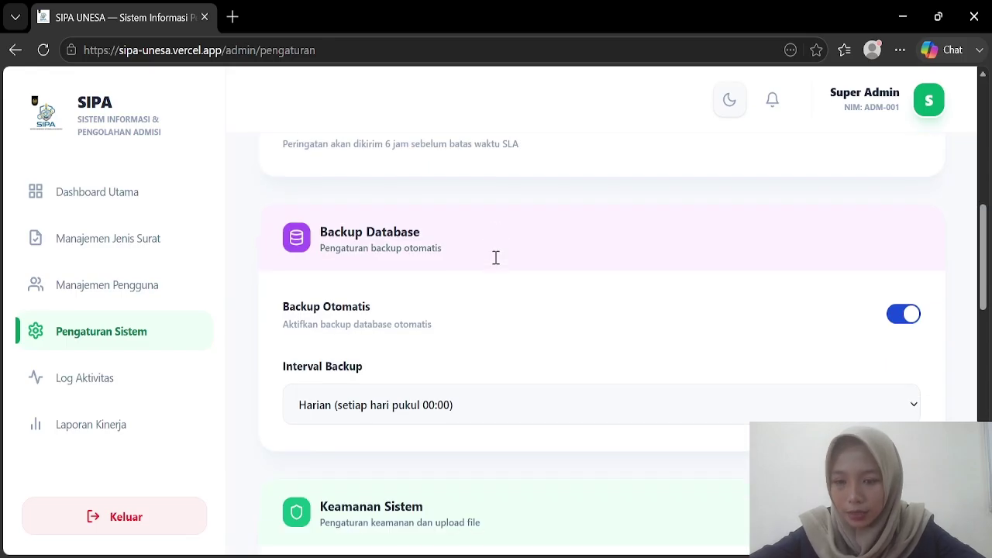
scroll(494, 257, "up", 3)
left_click(364, 293)
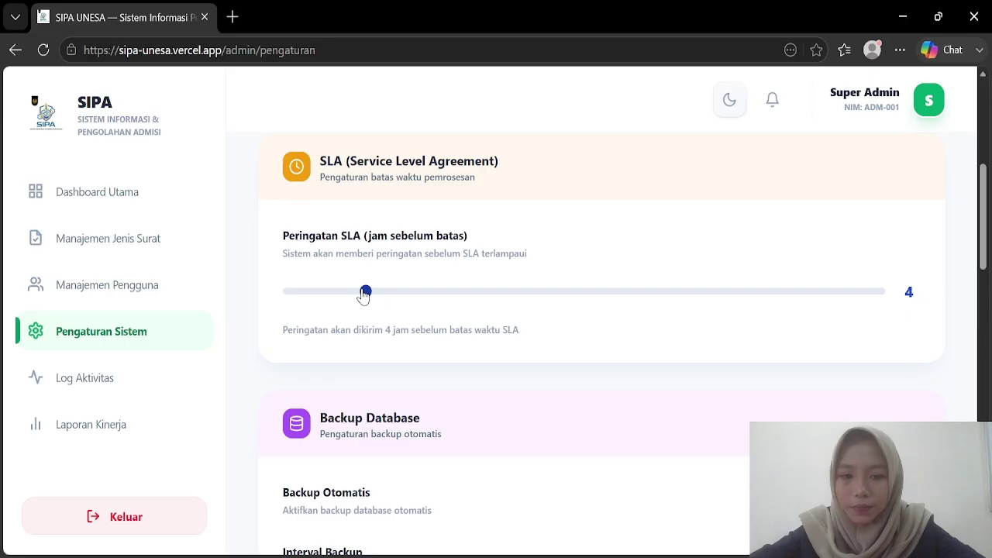
scroll(483, 305, "up", 1)
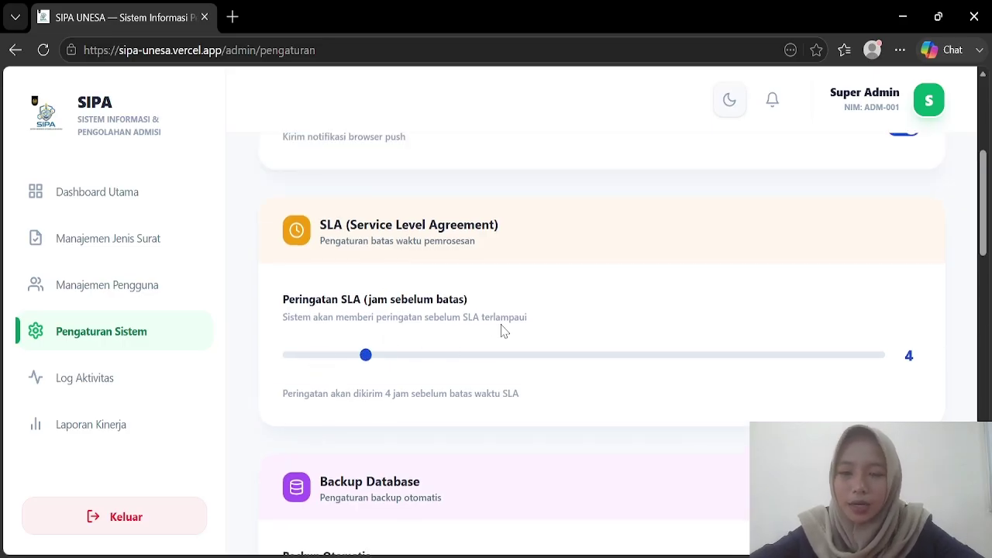
scroll(522, 330, "down", 3)
scroll(523, 330, "down", 1)
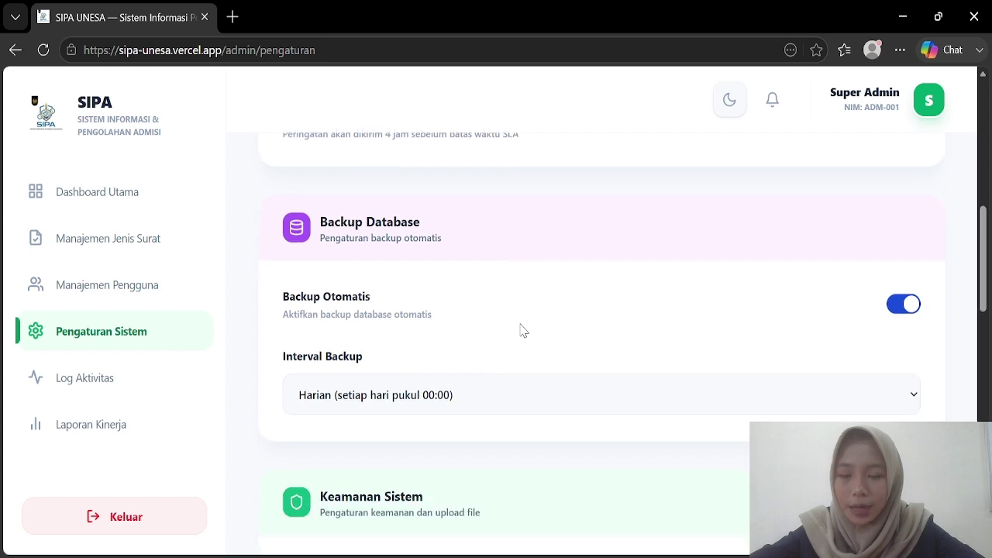
scroll(522, 331, "down", 2)
scroll(548, 214, "down", 1)
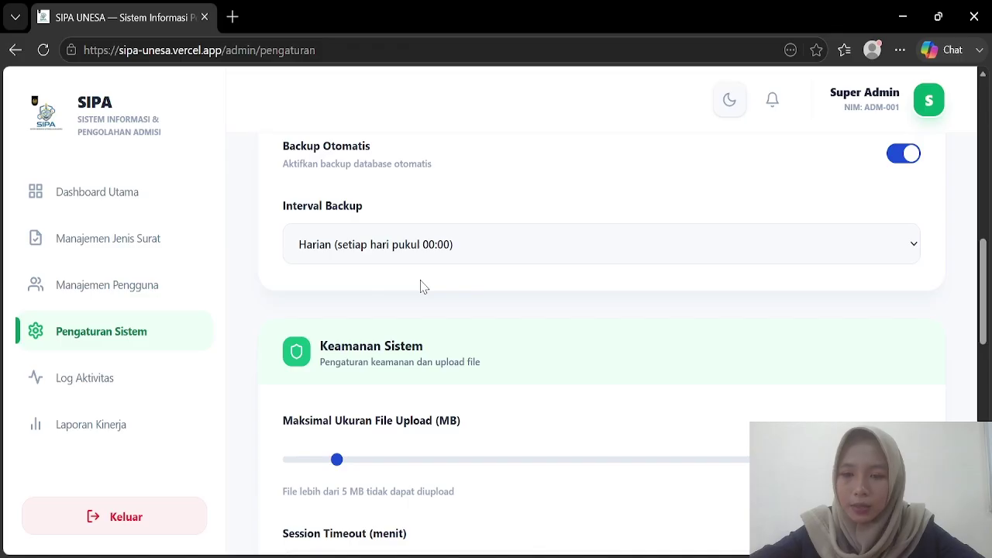
scroll(421, 287, "down", 3)
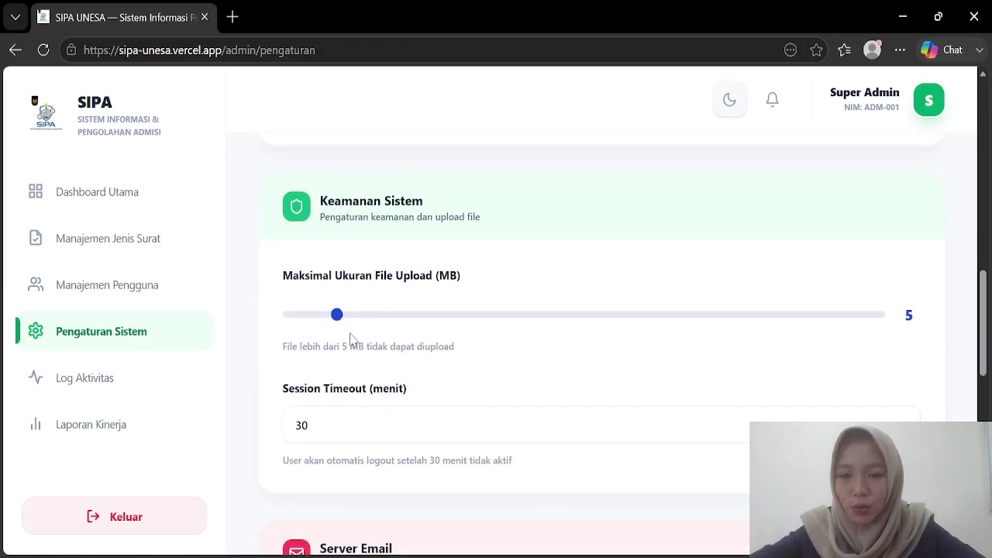
Step: Set the Maksimal Ukuran File Upload slider to 3 MB
left_click(361, 317)
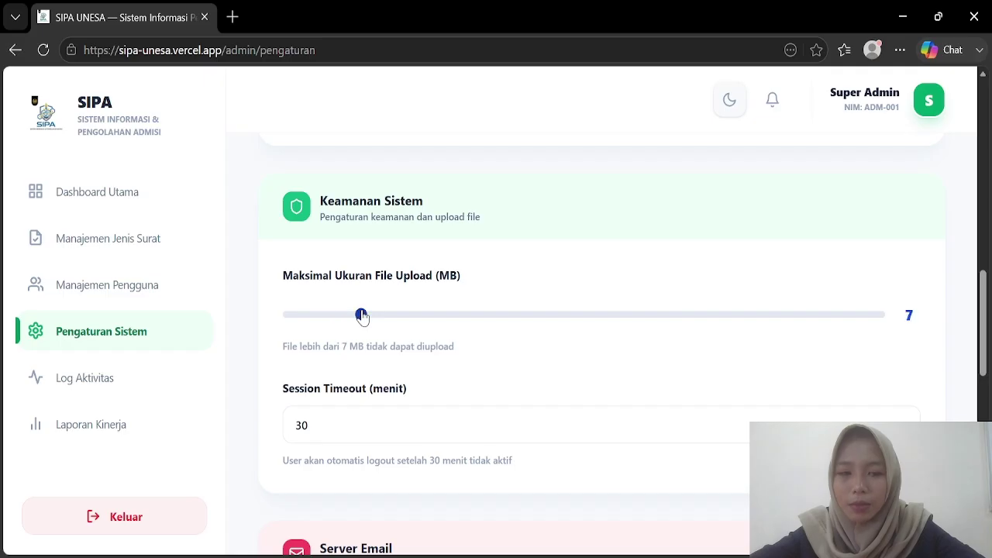
left_click_drag(362, 317, 385, 317)
left_click(314, 318)
scroll(320, 326, "down", 3)
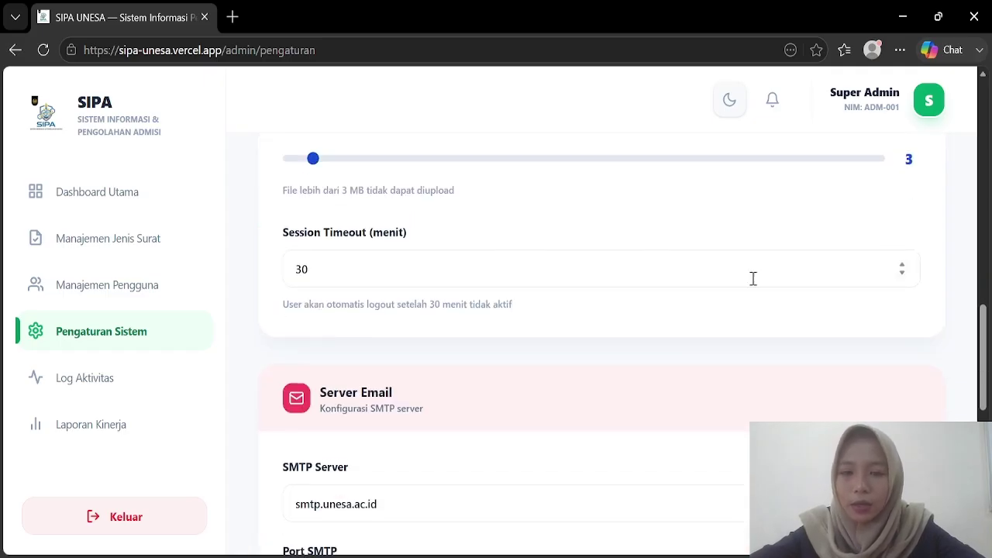
scroll(752, 278, "up", 2)
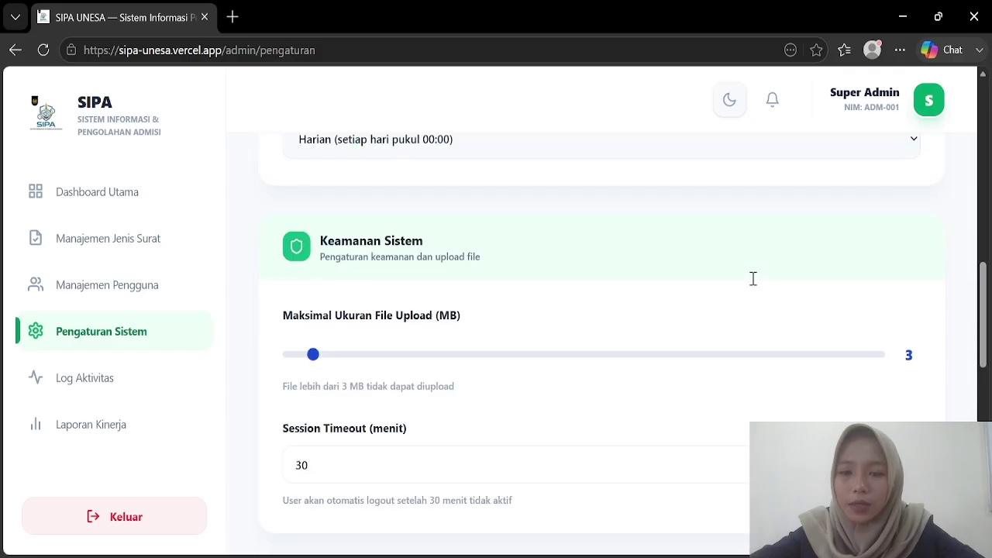
scroll(752, 279, "down", 2)
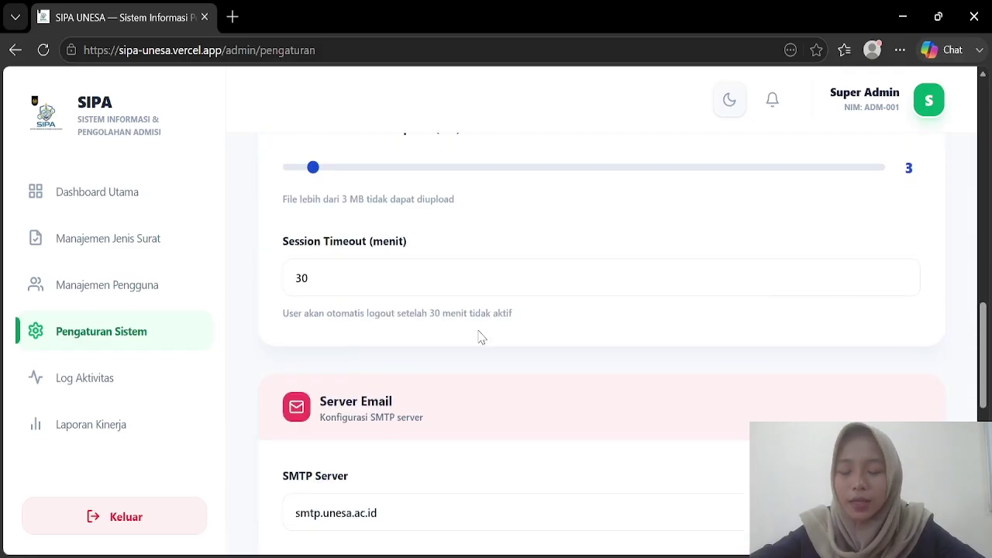
scroll(338, 279, "up", 3)
scroll(338, 279, "down", 4)
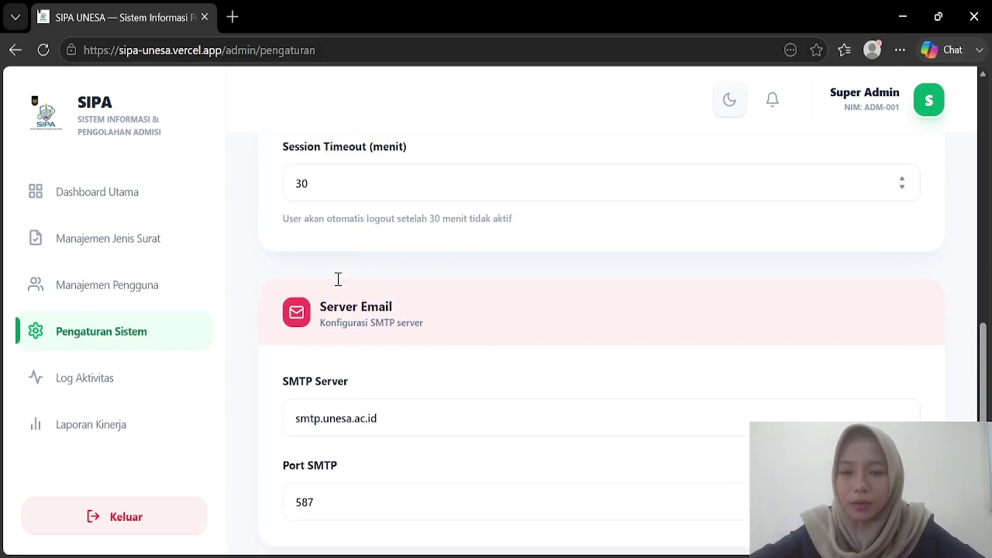
scroll(338, 279, "up", 2)
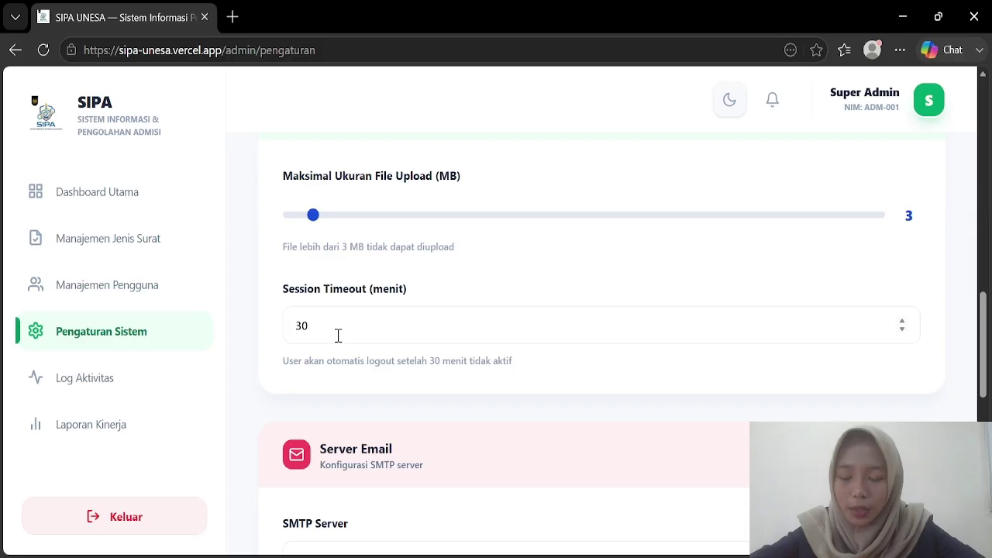
scroll(338, 335, "down", 1)
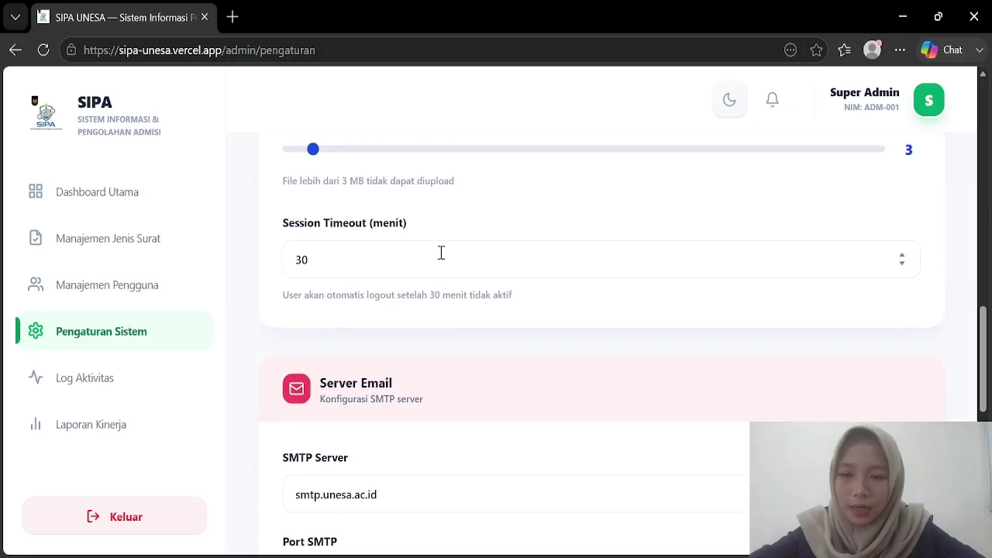
Step: Raise the Session Timeout to 34 minutes
left_click(903, 257)
left_click(900, 262)
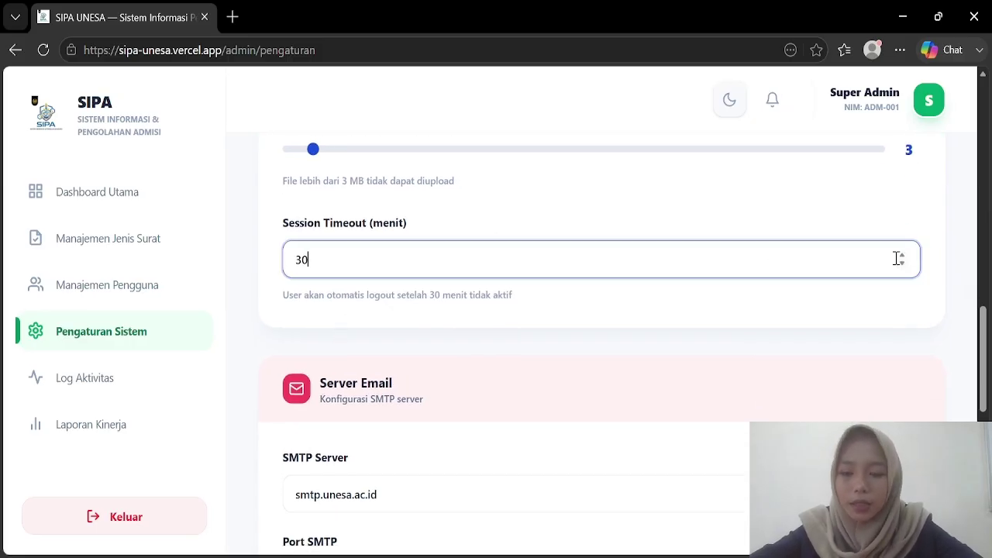
left_click(901, 254)
left_click(901, 254)
left_click(901, 255)
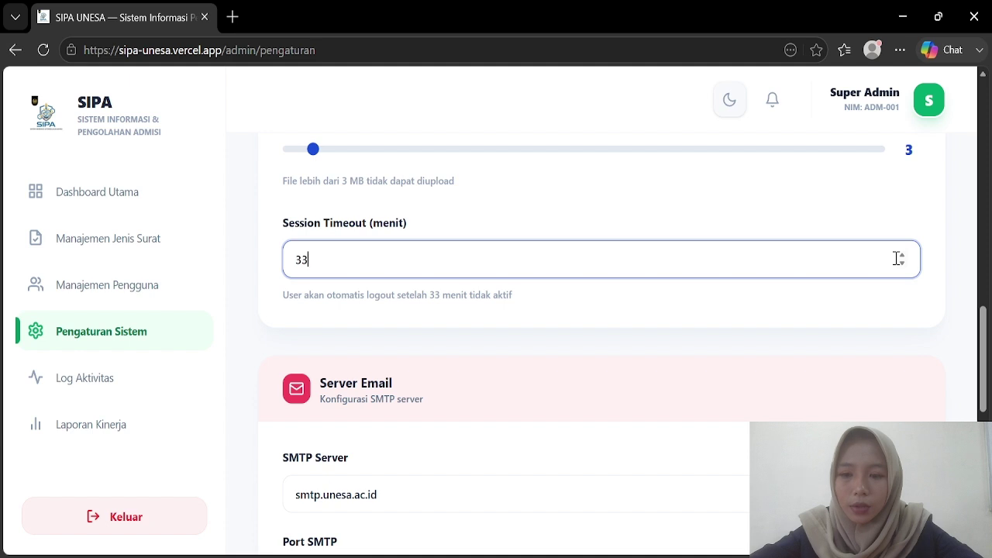
left_click(901, 255)
Step: Review the Server Email settings and the national holidays 2026-05-25 and 2026-06-04
scroll(625, 318, "down", 3)
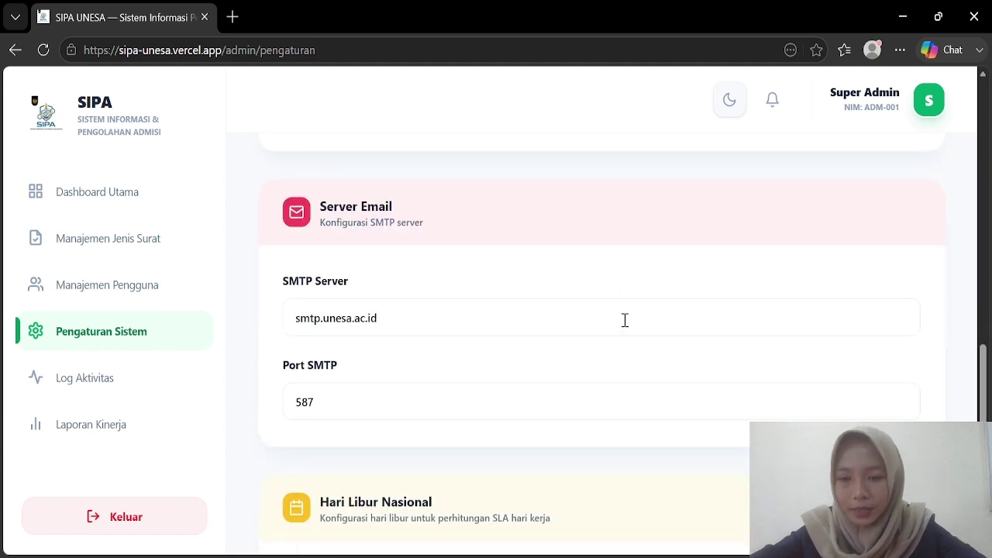
scroll(624, 318, "up", 1)
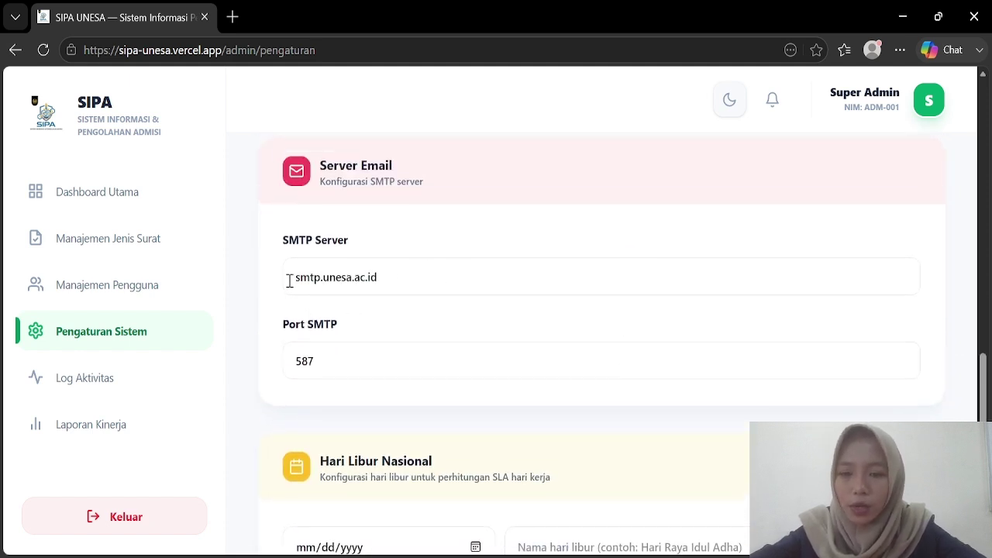
scroll(396, 374, "down", 3)
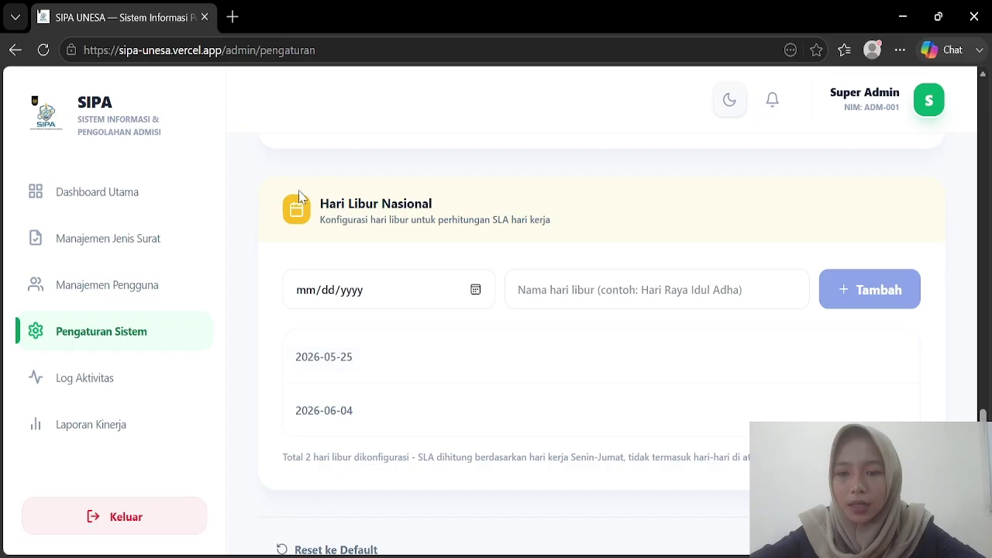
scroll(587, 261, "down", 1)
scroll(588, 261, "up", 2)
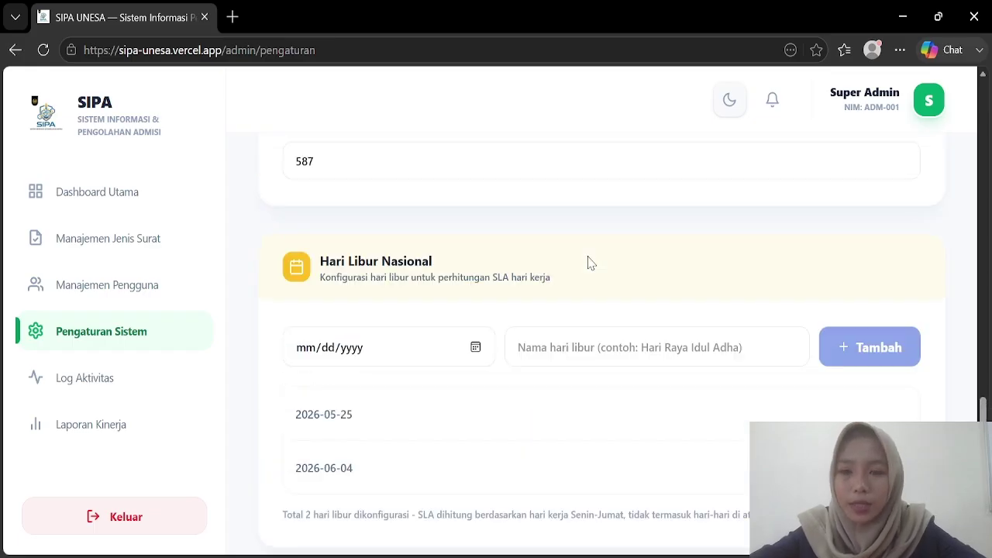
scroll(588, 261, "down", 2)
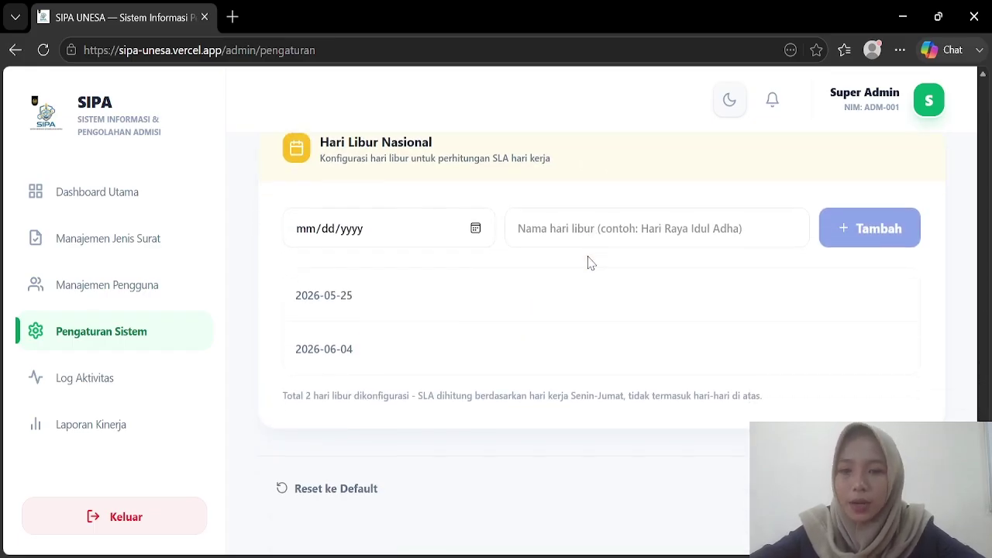
scroll(587, 261, "up", 1)
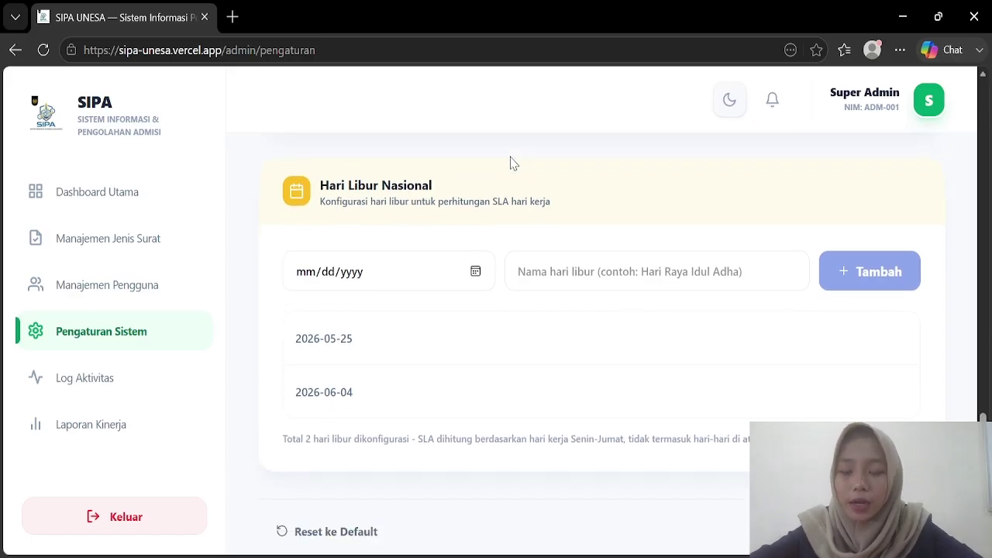
scroll(510, 163, "up", 1)
scroll(510, 163, "down", 2)
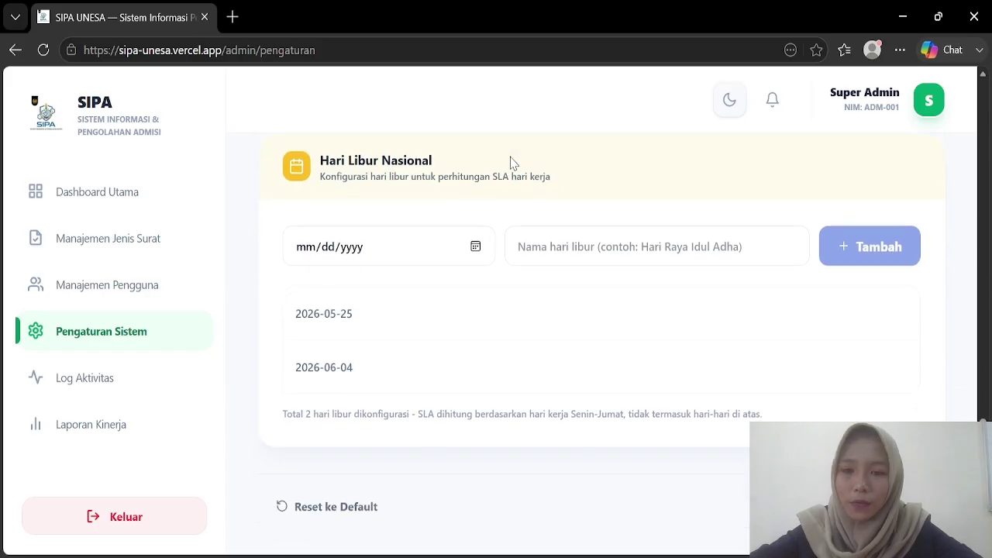
scroll(509, 163, "up", 1)
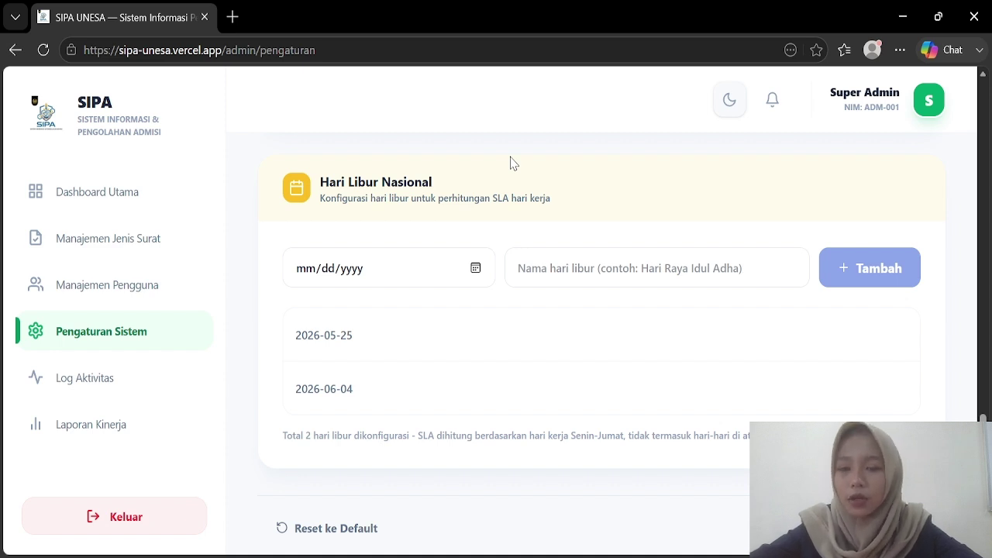
scroll(510, 163, "down", 1)
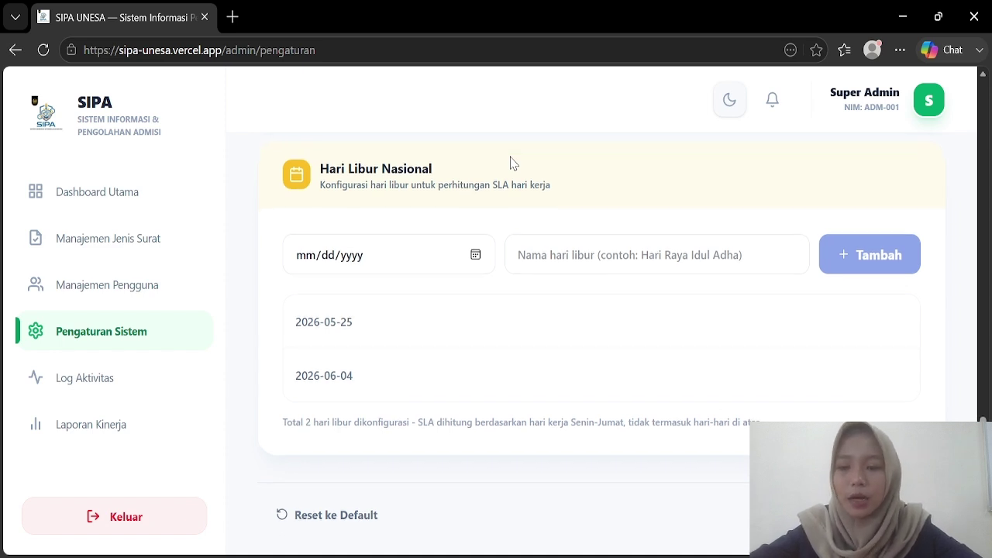
Step: Open Log Aktivitas, check the Semua User filter, and browse the timeline of 172 entries
left_click(89, 395)
scroll(465, 333, "down", 1)
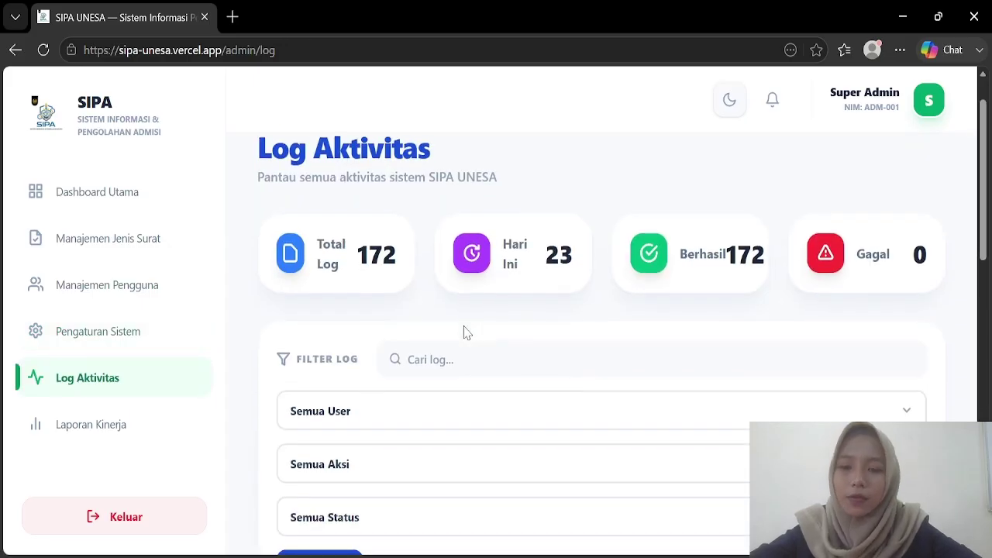
scroll(465, 332, "down", 1)
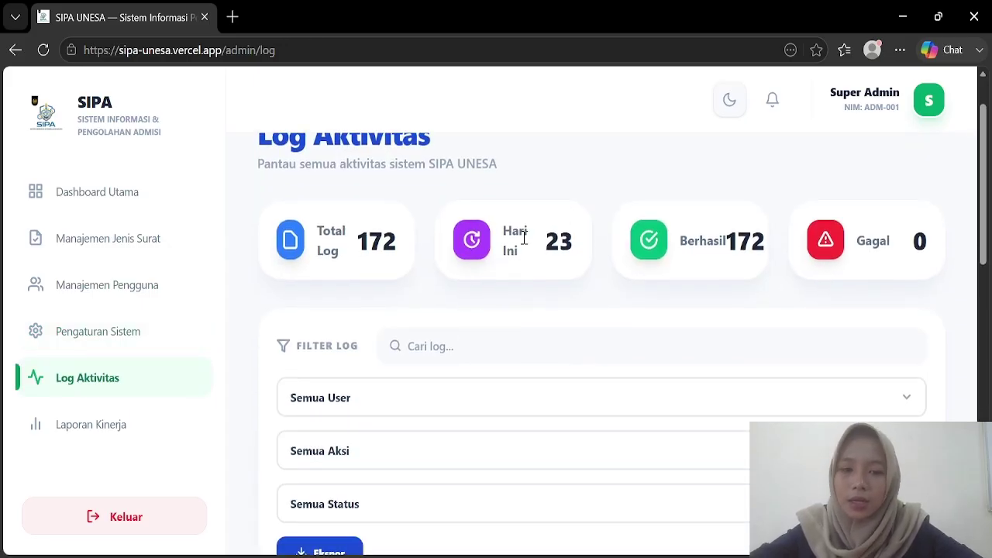
scroll(524, 238, "down", 1)
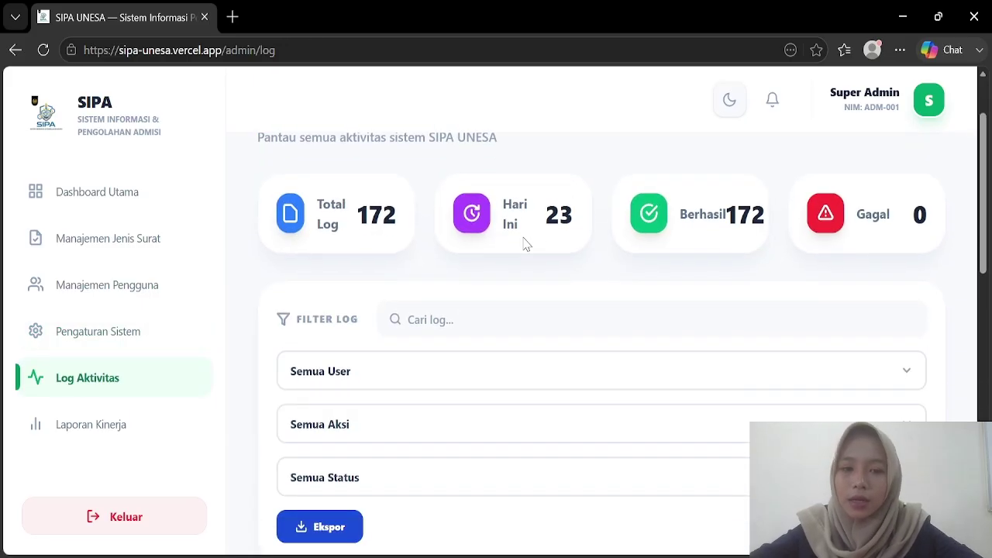
scroll(620, 301, "down", 1)
left_click(631, 319)
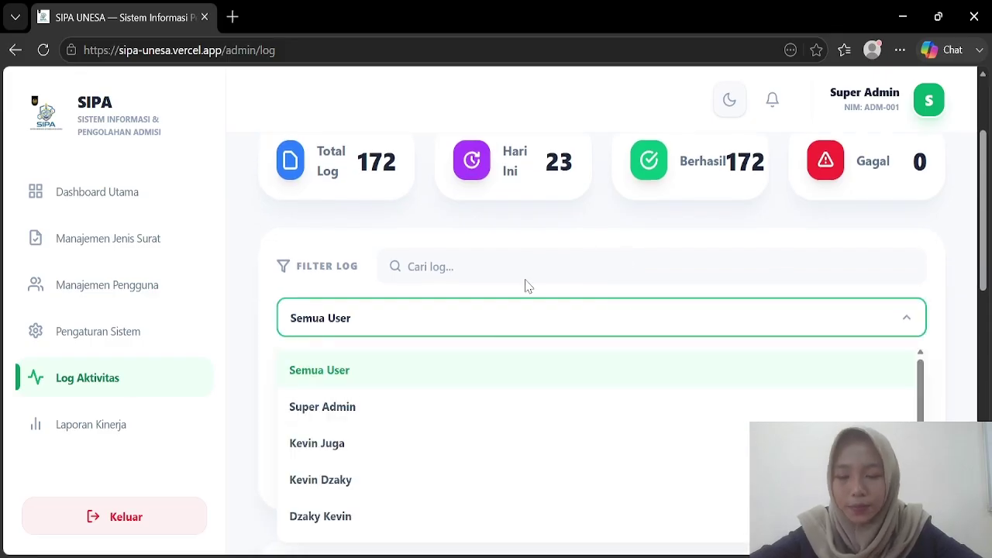
left_click(556, 259)
scroll(423, 307, "down", 7)
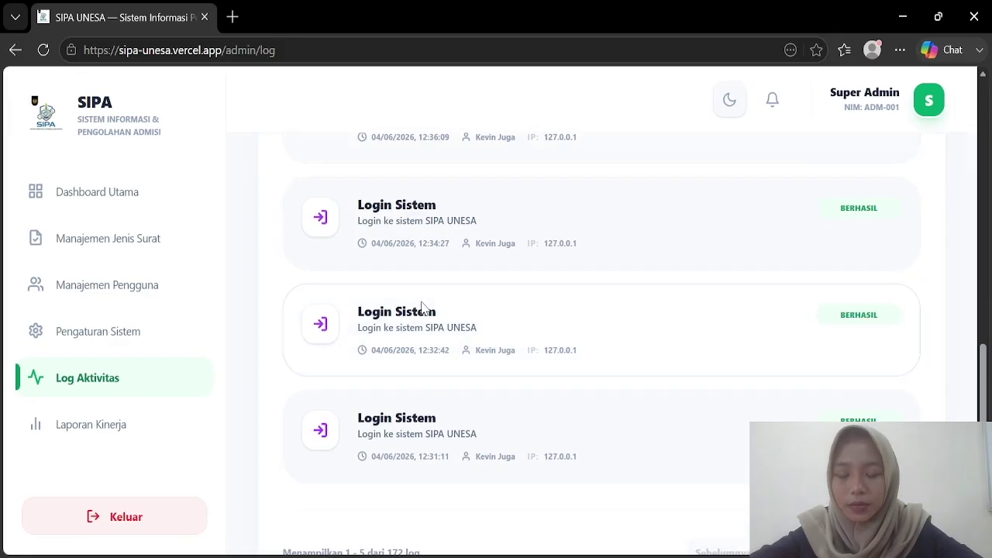
scroll(423, 307, "up", 5)
scroll(421, 305, "down", 4)
scroll(459, 238, "up", 2)
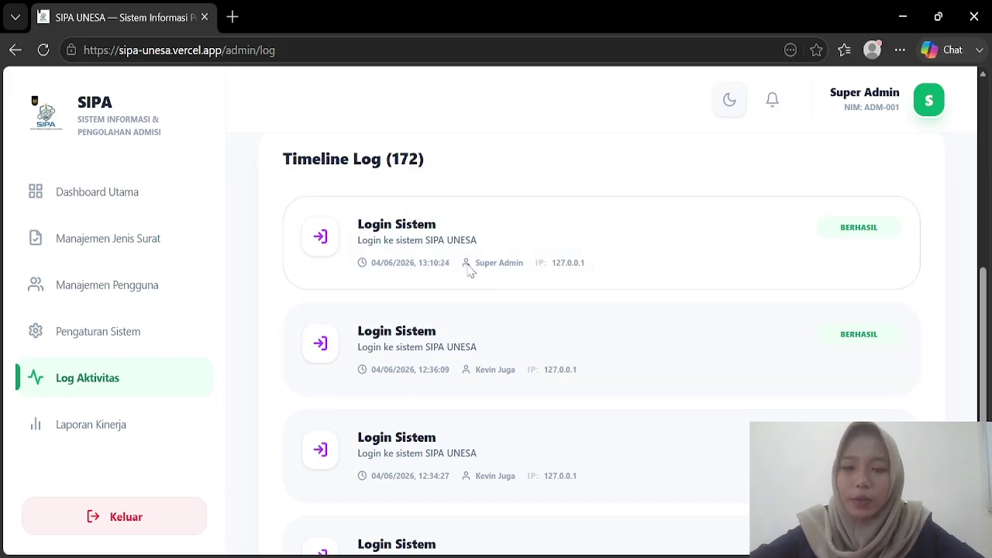
scroll(532, 283, "down", 6)
scroll(110, 321, "up", 1)
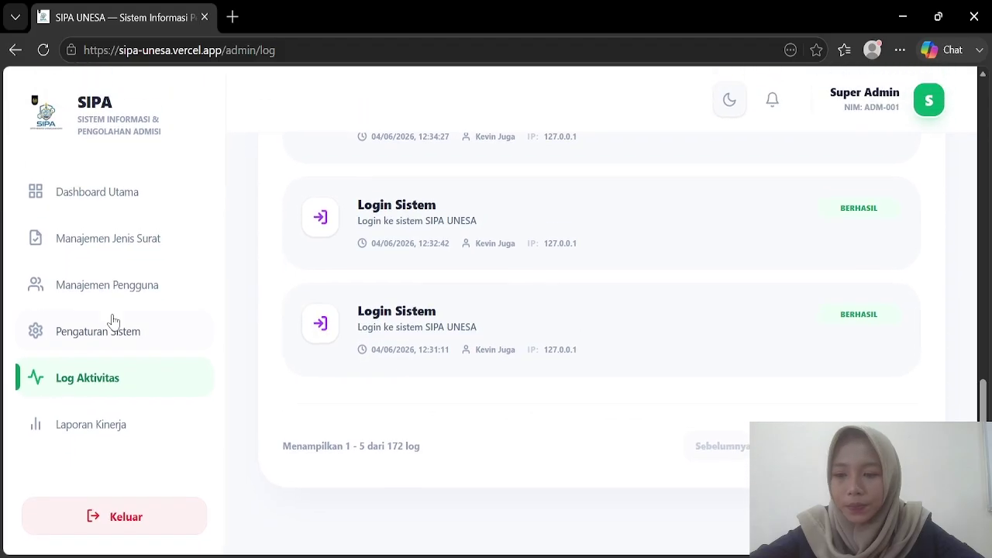
Step: Open Laporan Kinerja and view the Trend Bulanan and Distribusi Kinerja SLA charts
left_click(75, 428)
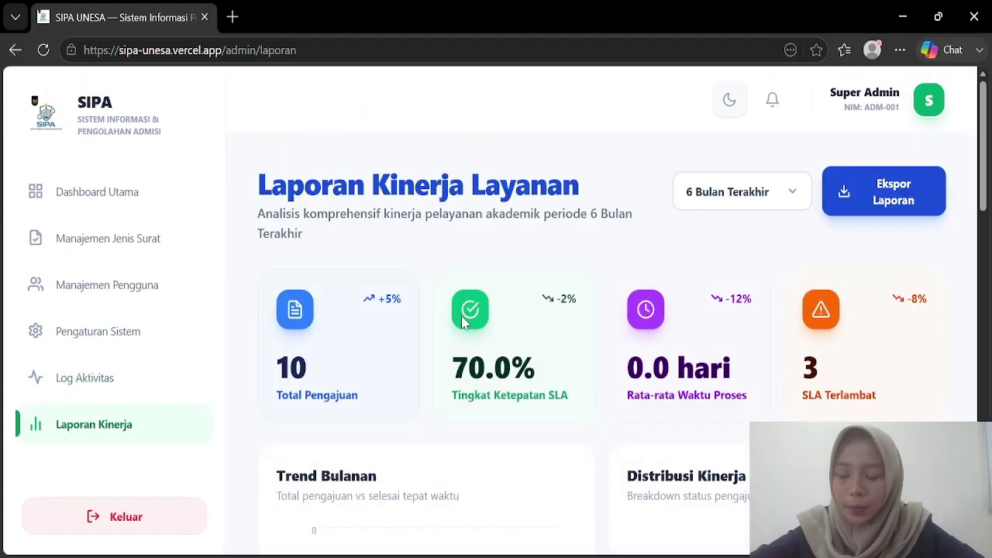
scroll(463, 323, "down", 1)
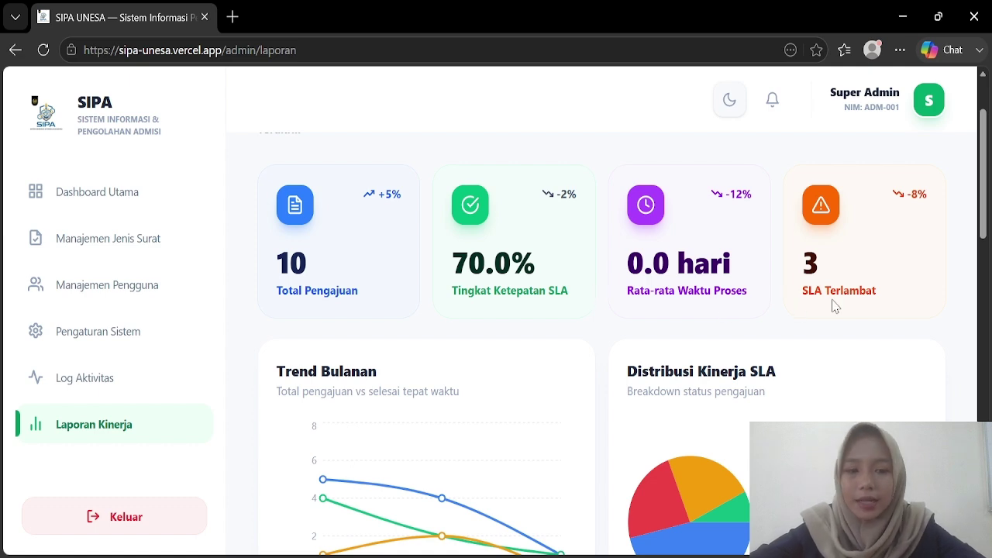
scroll(835, 306, "down", 2)
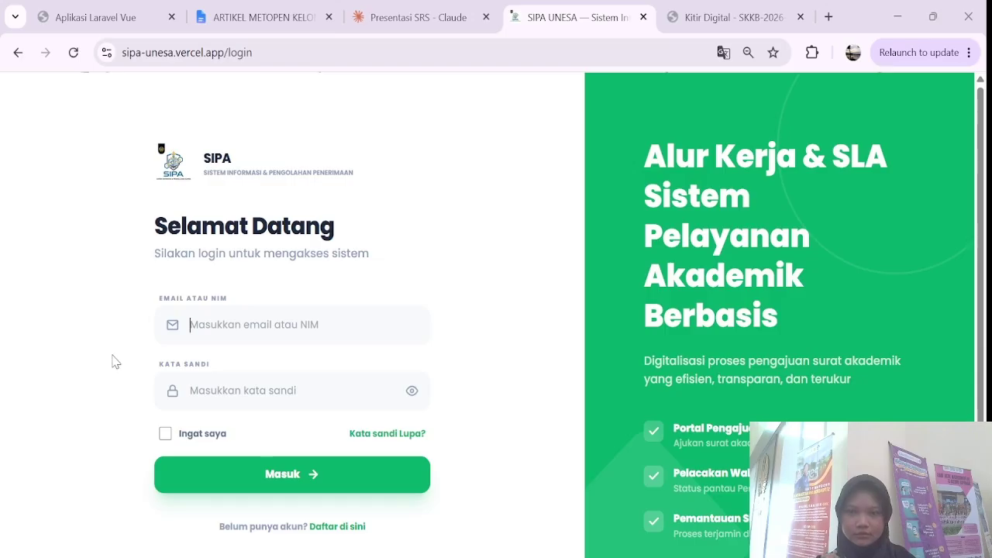
Step: Attempt a student login with a NIM and password, then dismiss Chrome's password warning
left_click(338, 319)
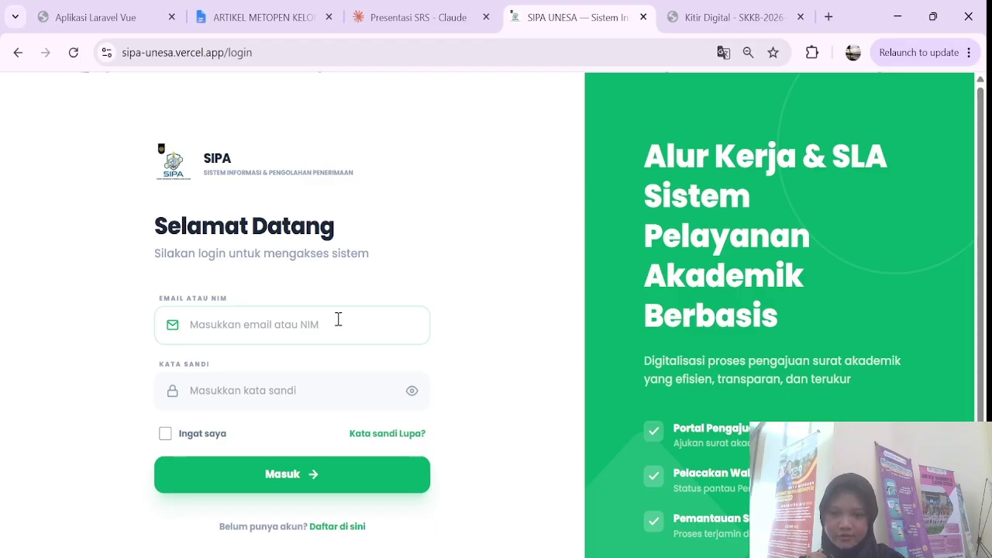
type("123456789")
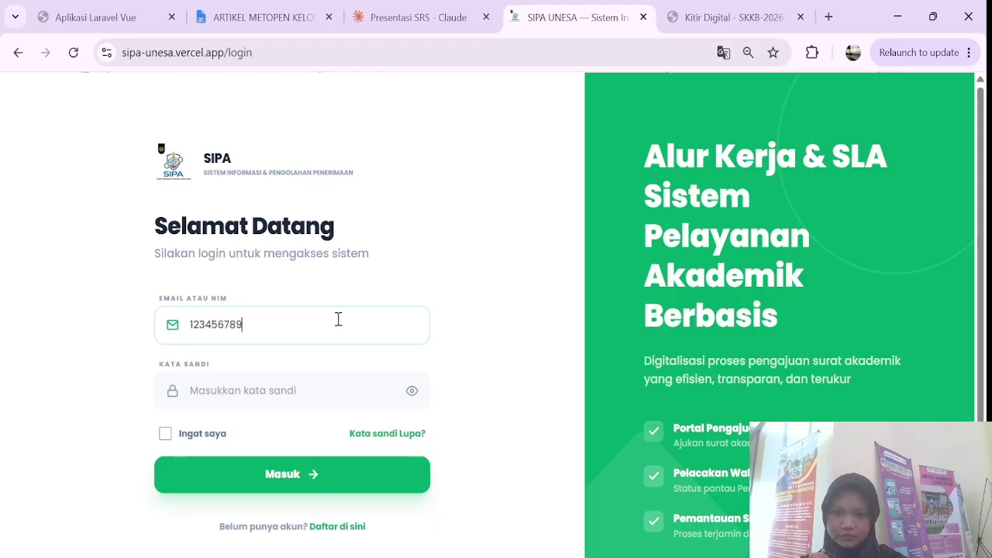
left_click(323, 389)
type("••")
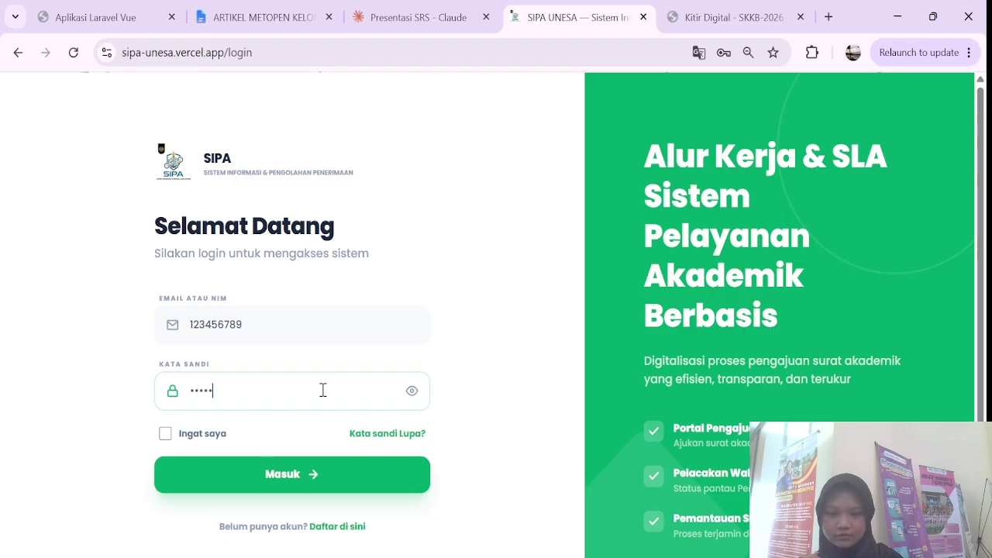
left_click(296, 485)
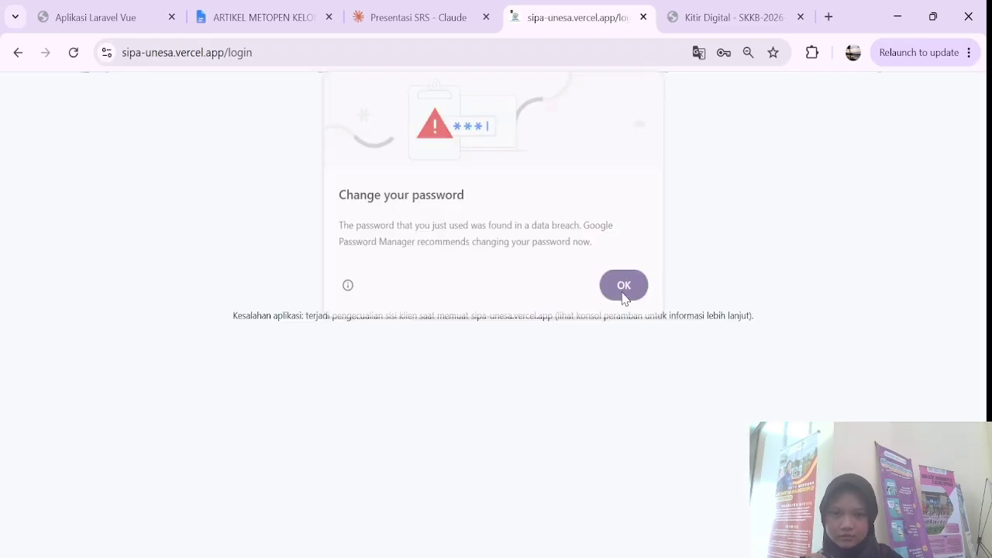
left_click(624, 289)
Step: Reload the login page and sign in with the student's NIM and password
left_click(73, 52)
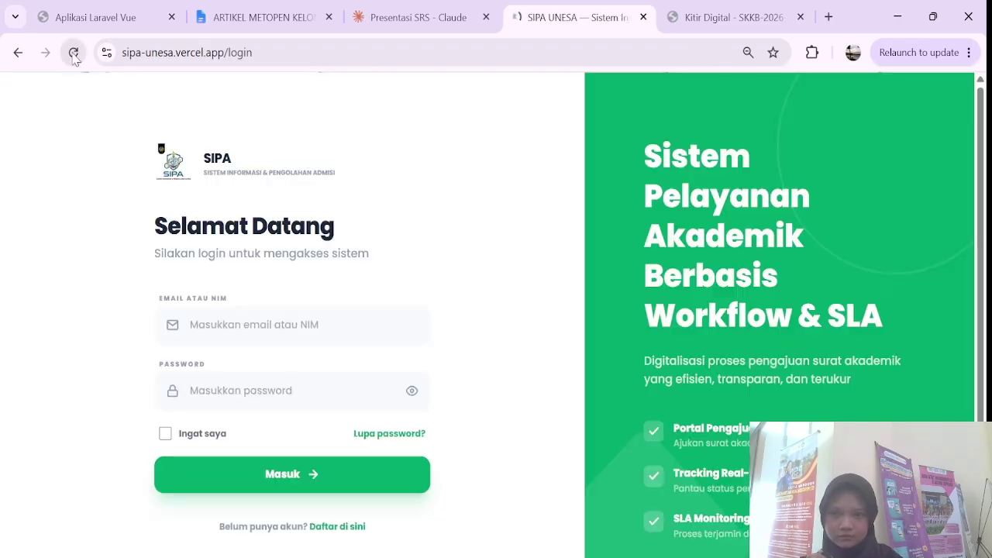
left_click(281, 329)
type("123456789")
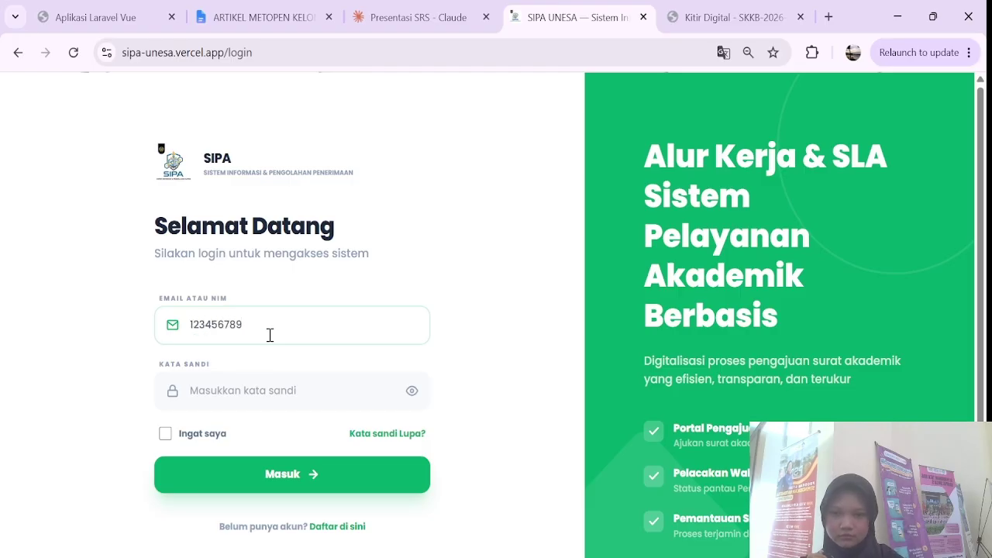
left_click(248, 393)
type("123")
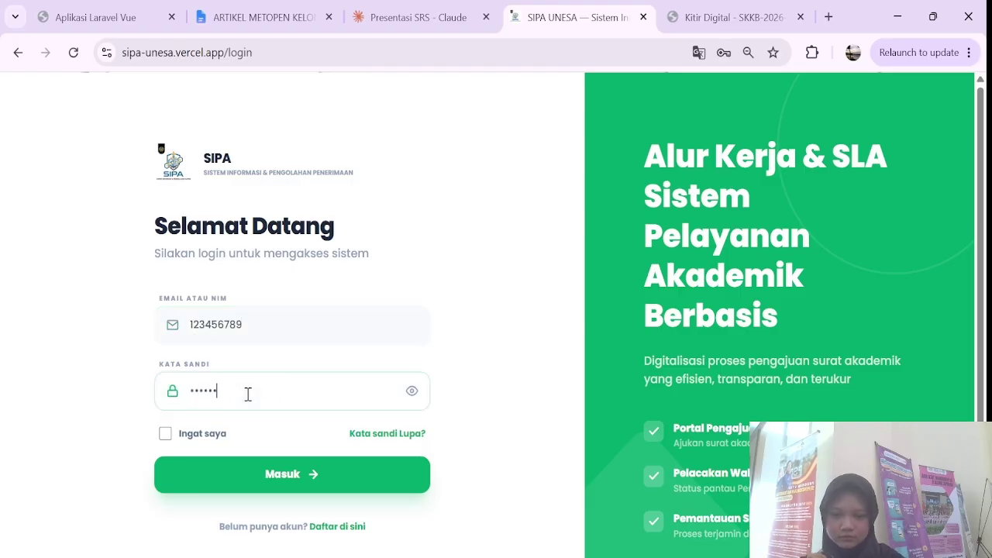
left_click(285, 482)
Step: Start a new submission of type Surat Tunjangan/Pensiun/Akses
scroll(366, 313, "up", 2)
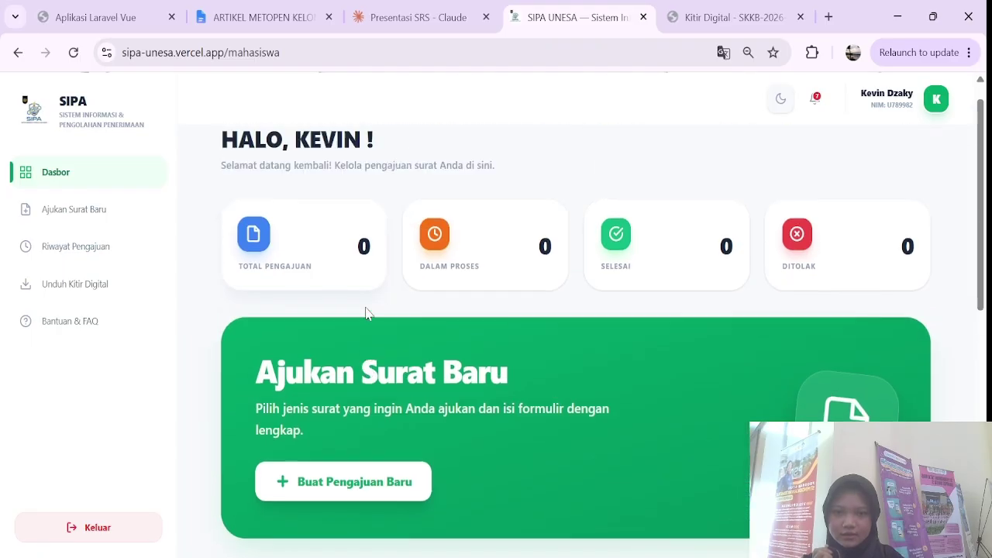
scroll(367, 312, "down", 6)
scroll(368, 314, "up", 6)
scroll(368, 314, "down", 2)
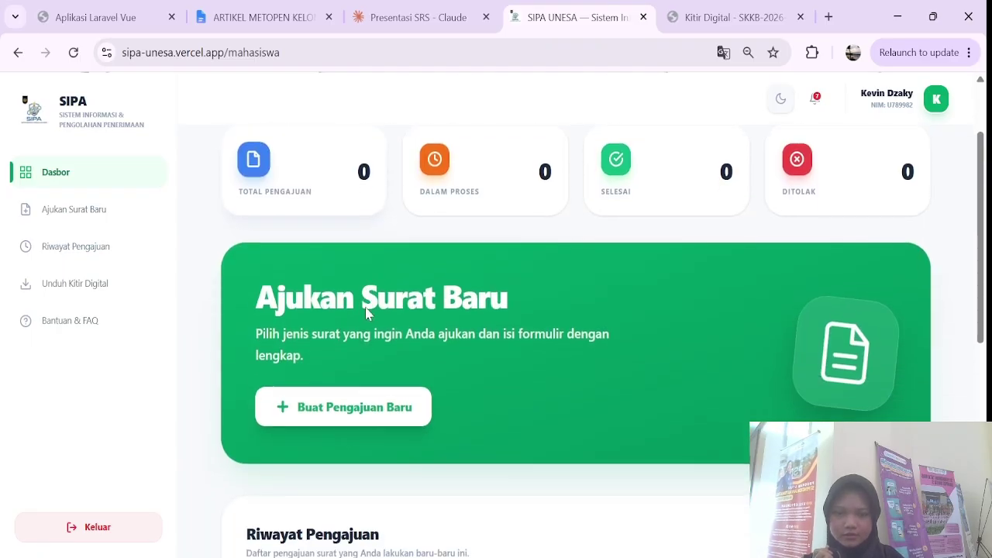
left_click(344, 391)
scroll(343, 398, "down", 2)
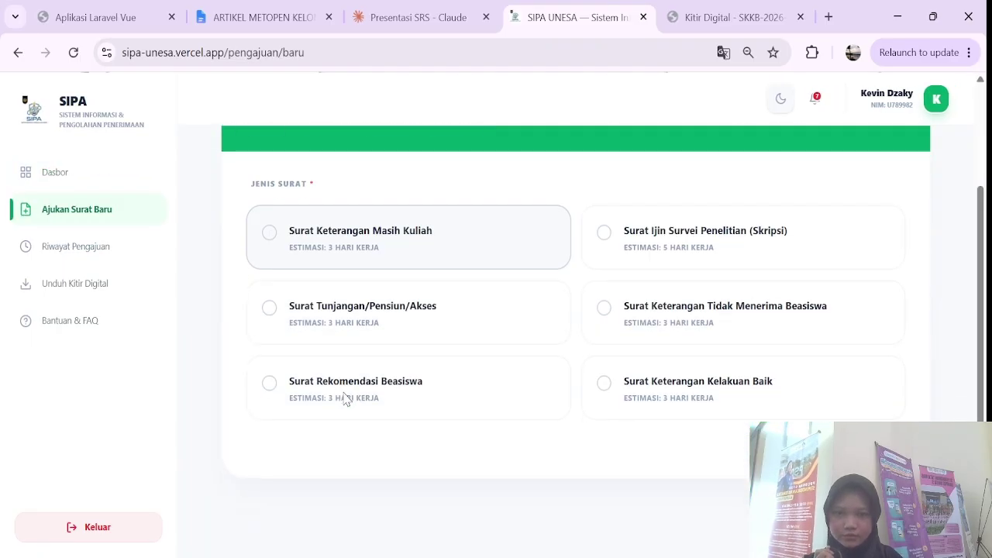
scroll(452, 356, "up", 1)
left_click(511, 334)
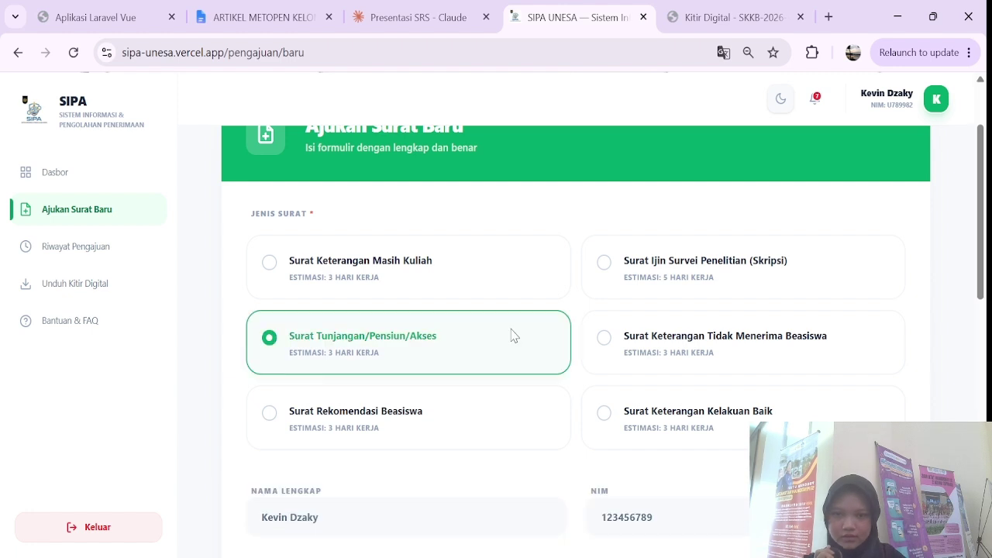
Step: Choose Semester 4 and fill in the Keperluan field
scroll(511, 335, "down", 1)
scroll(510, 333, "down", 2)
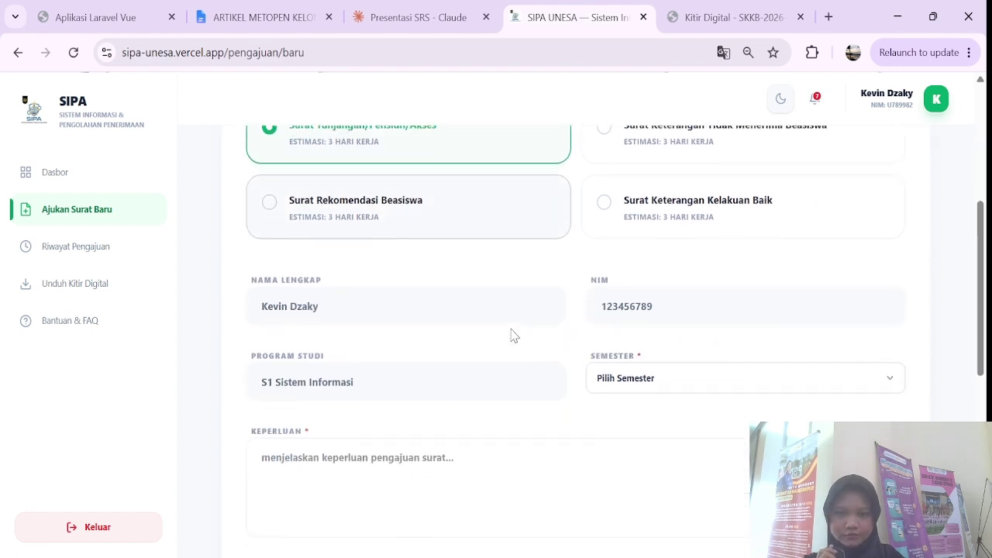
left_click(665, 387)
scroll(666, 387, "down", 1)
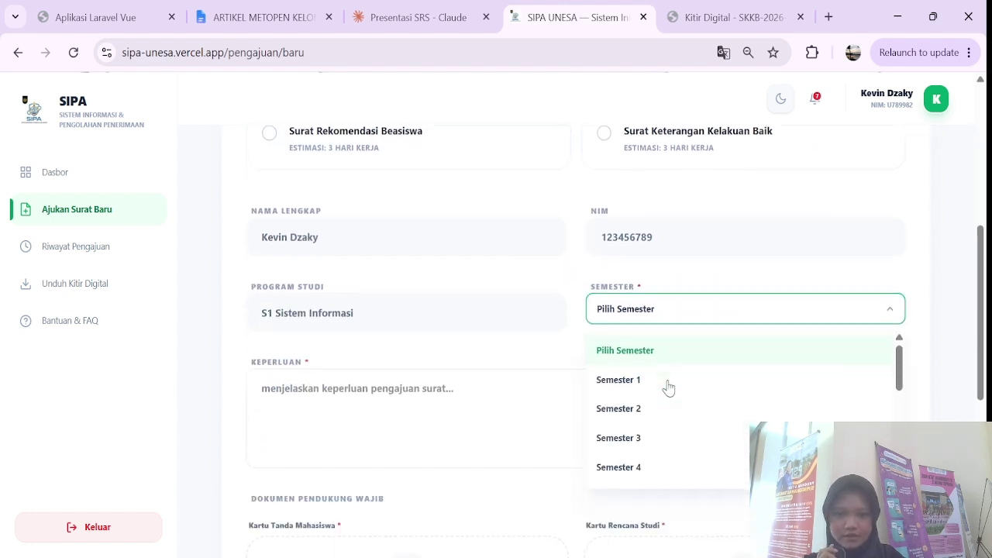
left_click(661, 467)
scroll(513, 455, "down", 1)
scroll(513, 454, "down", 1)
left_click(456, 275)
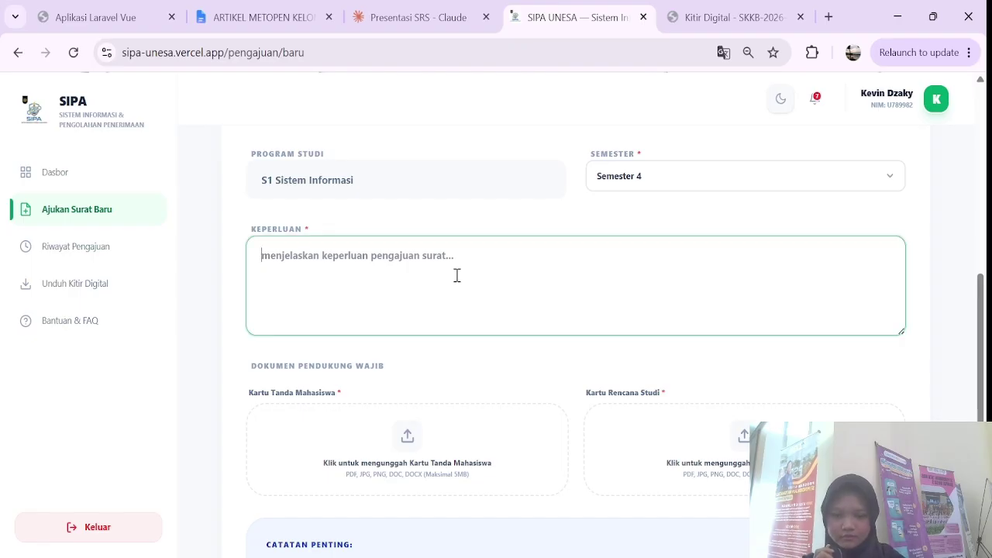
type("ingin pengajuan")
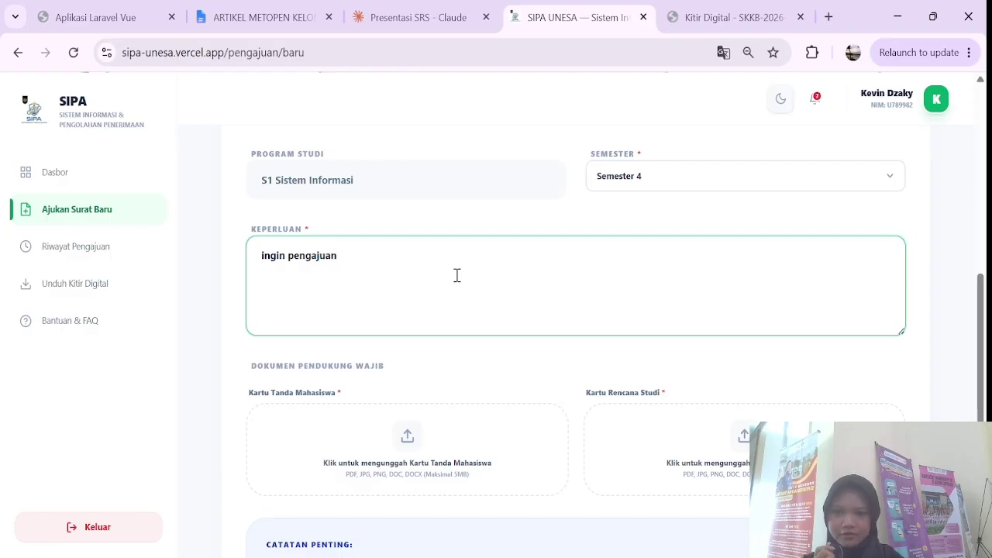
Step: Attach the KTM and KRS documents, submit, and return to the dashboard
scroll(456, 278, "down", 2)
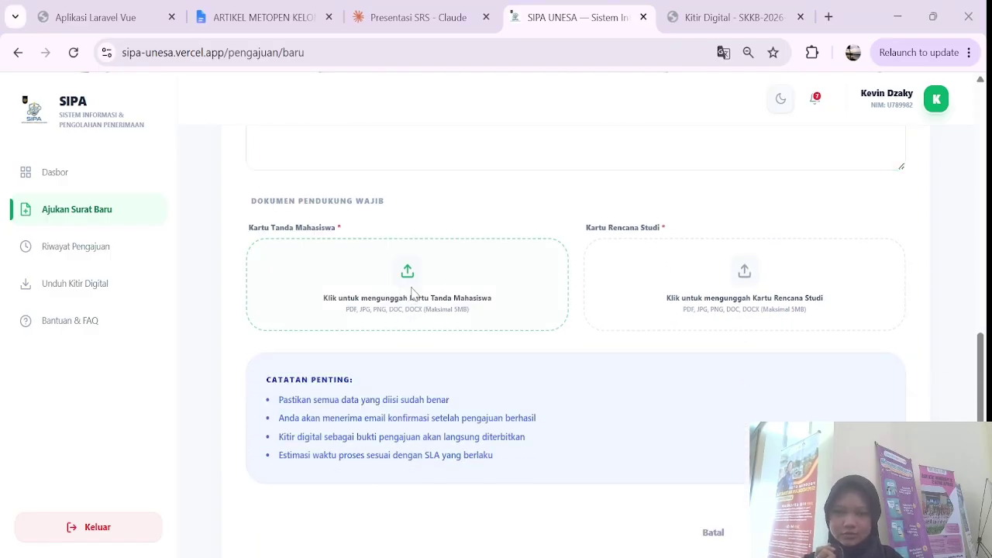
double_click(411, 289)
left_click(801, 276)
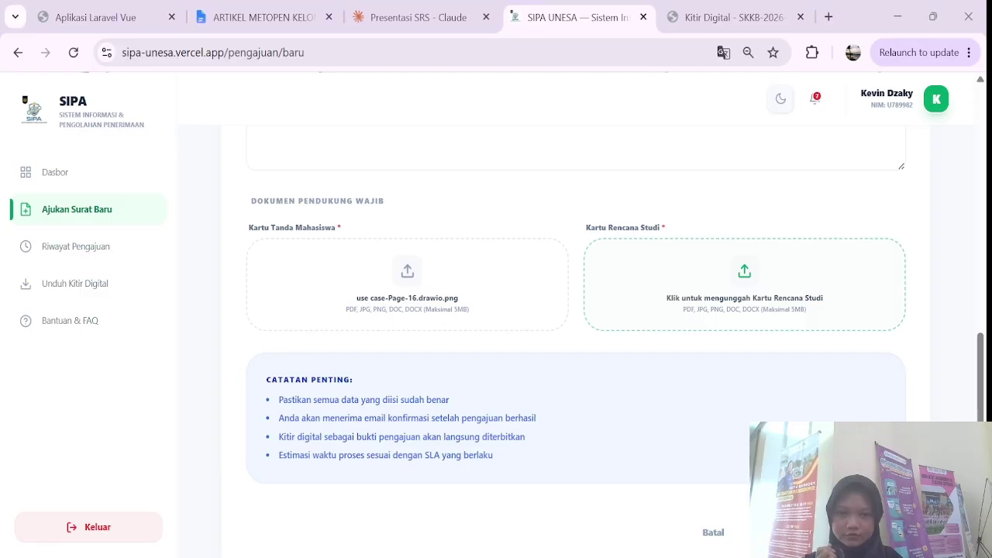
scroll(693, 400, "down", 1)
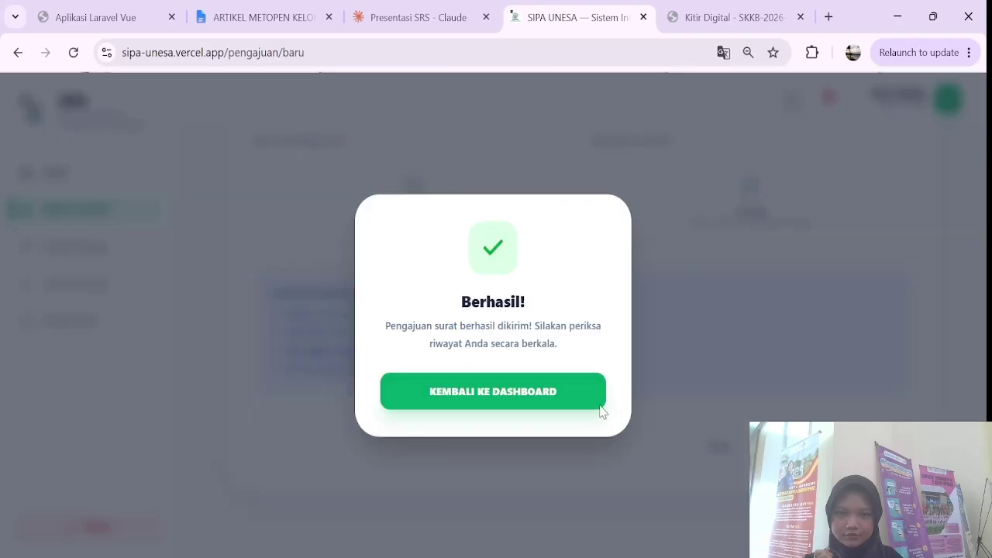
left_click(549, 393)
Step: Open Riwayat Pengajuan and review the details of submission SIPA-2026-003
scroll(194, 310, "down", 1)
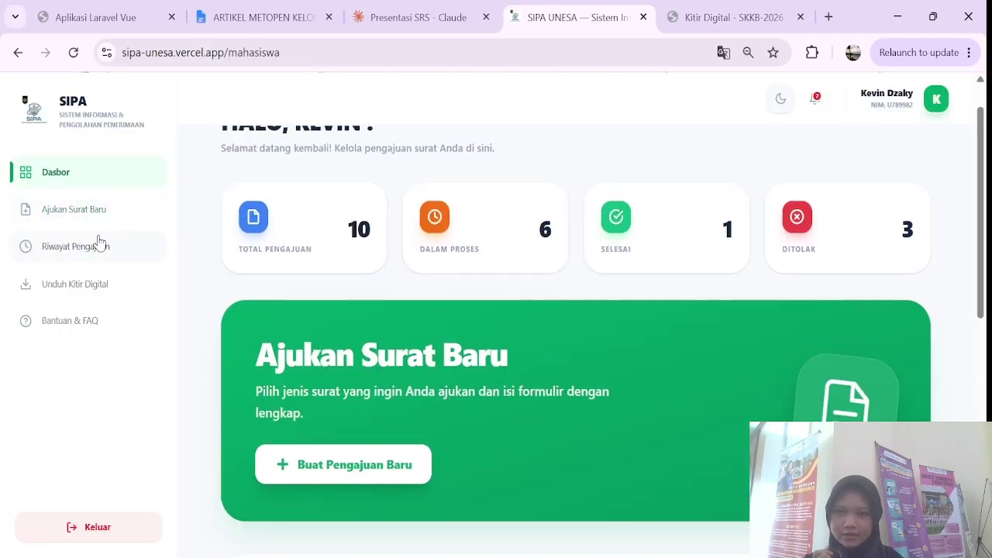
left_click(99, 245)
scroll(443, 361, "down", 3)
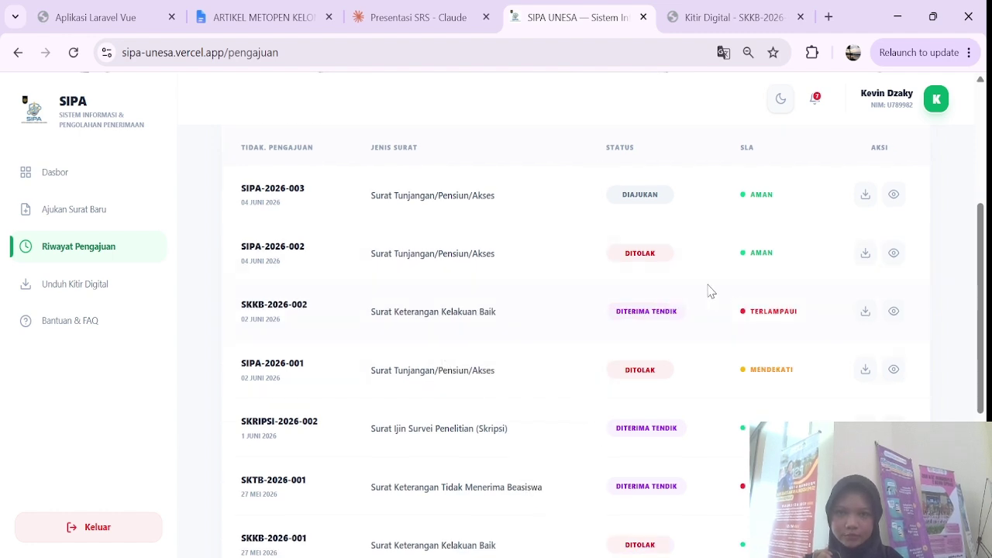
left_click(893, 195)
scroll(584, 354, "down", 2)
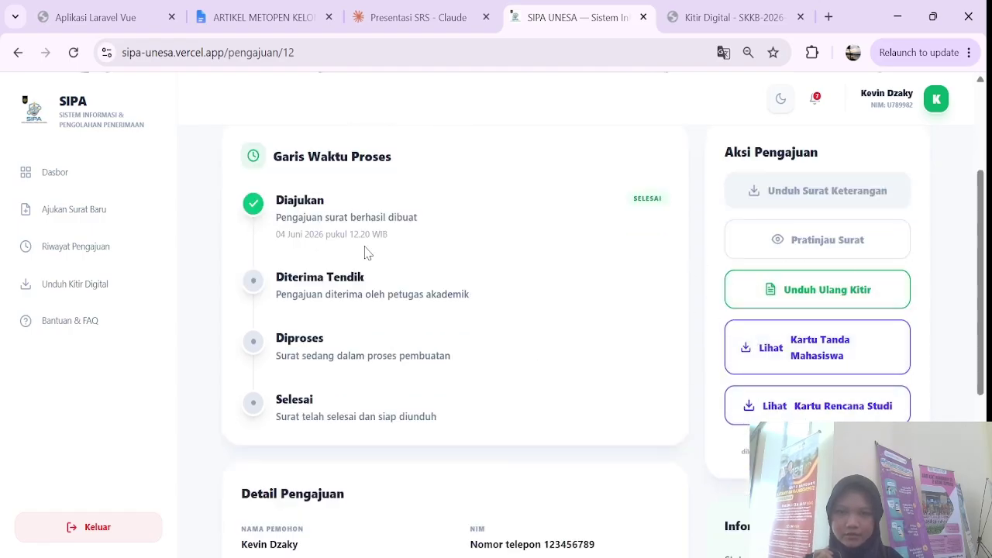
scroll(348, 240, "down", 1)
scroll(358, 210, "up", 1)
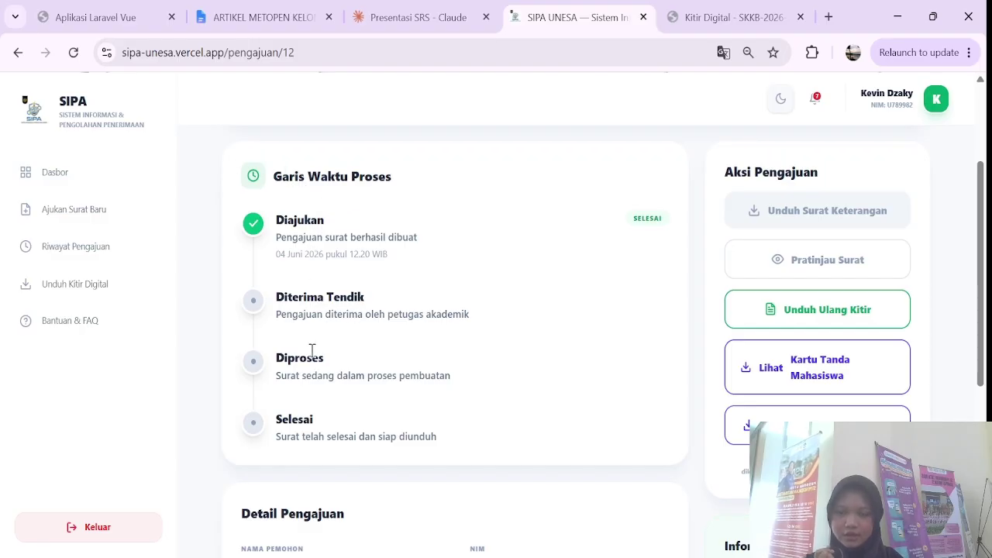
scroll(286, 429, "down", 4)
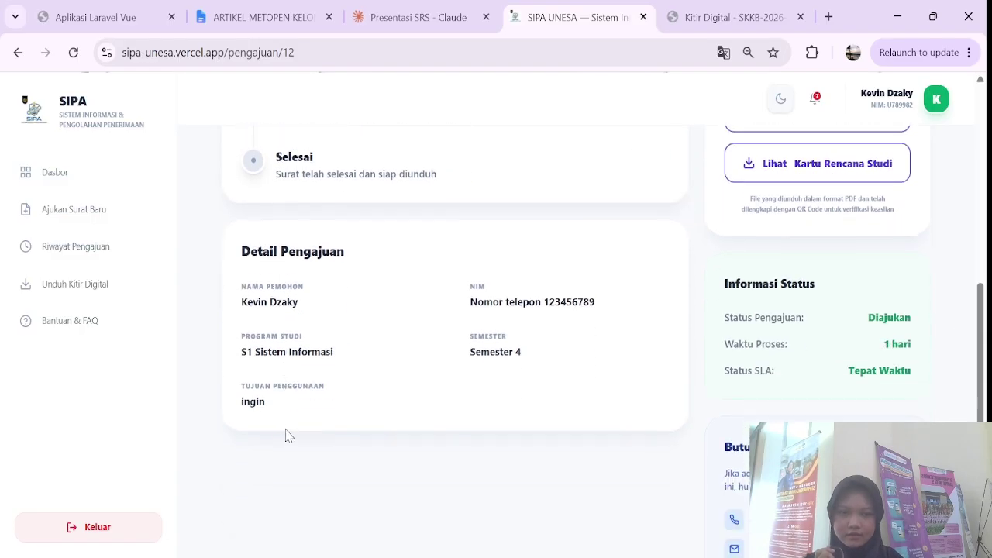
scroll(64, 207, "up", 4)
left_click(17, 52)
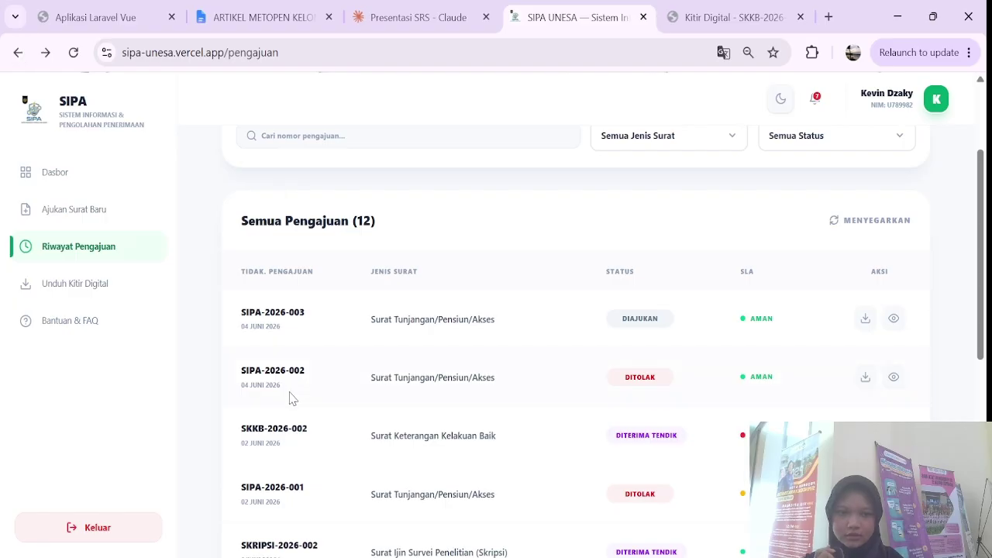
Step: View the details of SKKB-2026-002 and SIPA-2026-003, returning to the history list
left_click(903, 404)
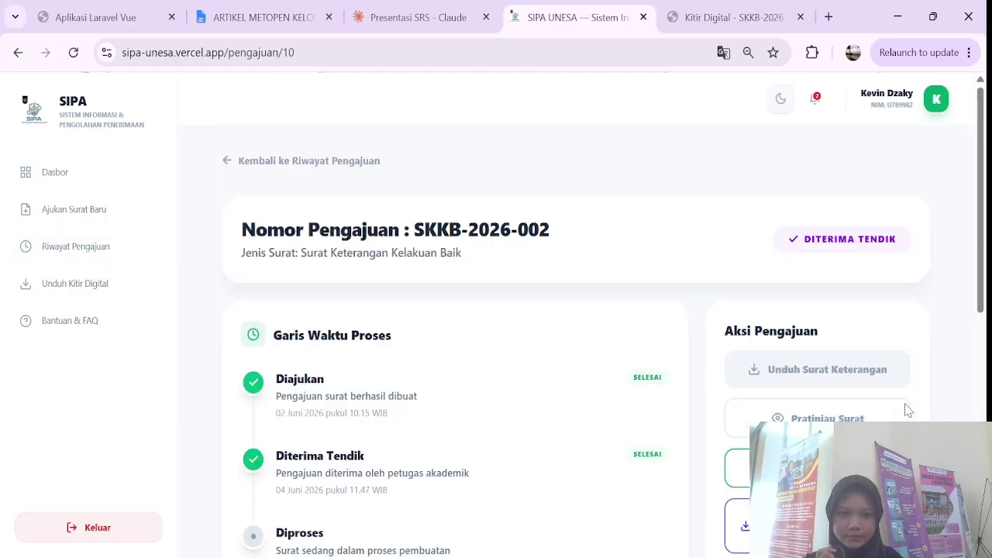
left_click(17, 52)
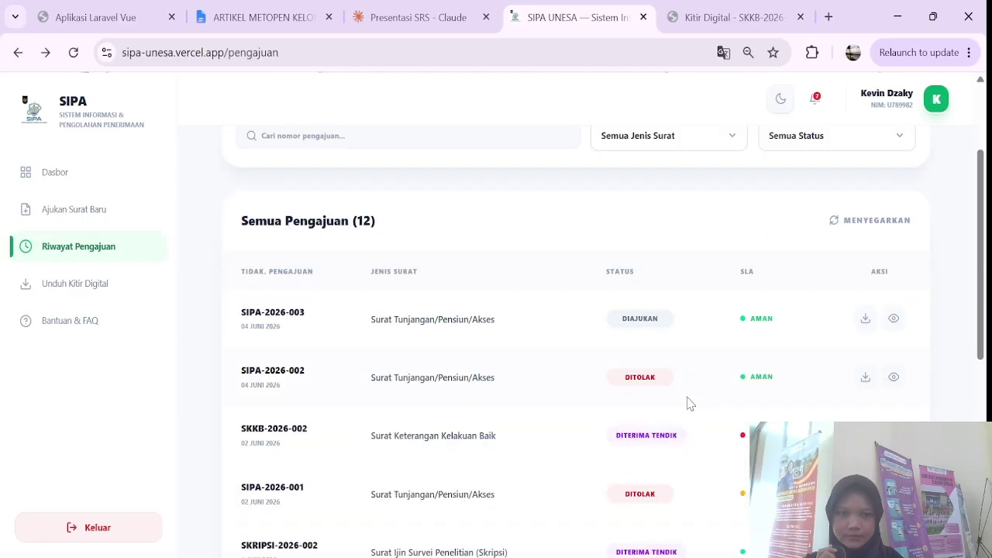
left_click(892, 318)
left_click(18, 52)
scroll(771, 380, "down", 2)
scroll(770, 381, "down", 3)
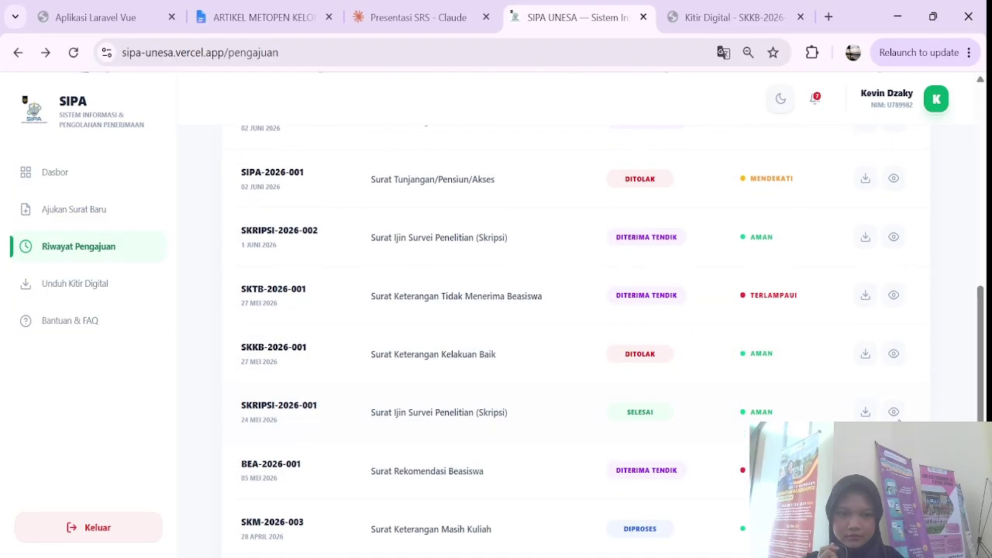
Step: Open SKRIPSI-2026-001, preview its letter, and download the Surat Keterangan
left_click(893, 412)
scroll(803, 256, "down", 2)
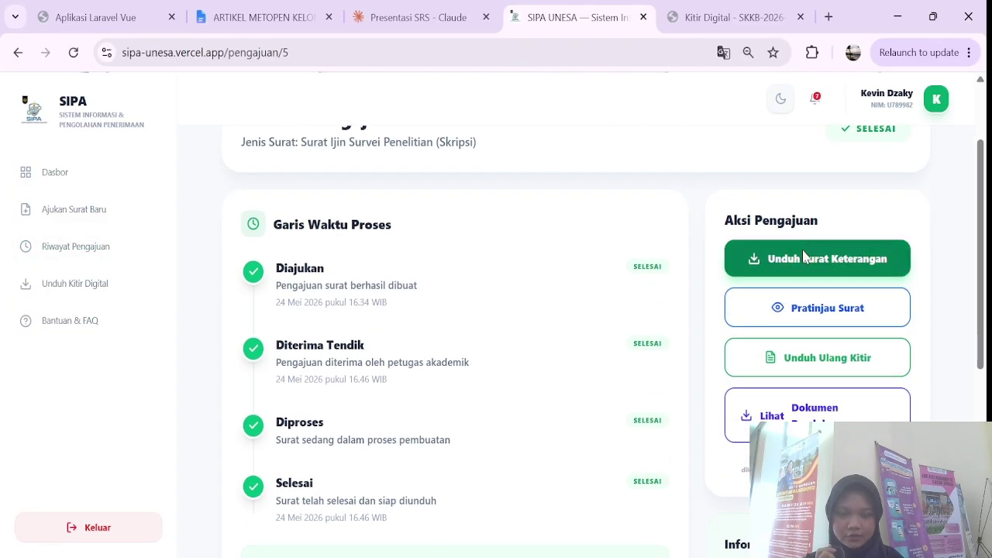
left_click(808, 308)
left_click(627, 225)
left_click(748, 264)
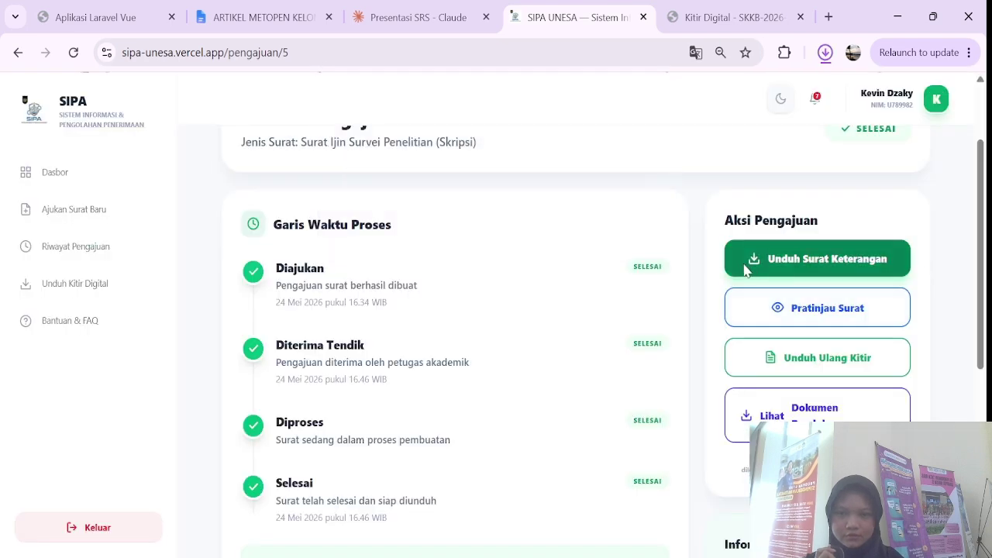
left_click(87, 283)
Step: Preview the digital kitir for SIPA-2026-003, then close the preview
scroll(606, 375, "down", 4)
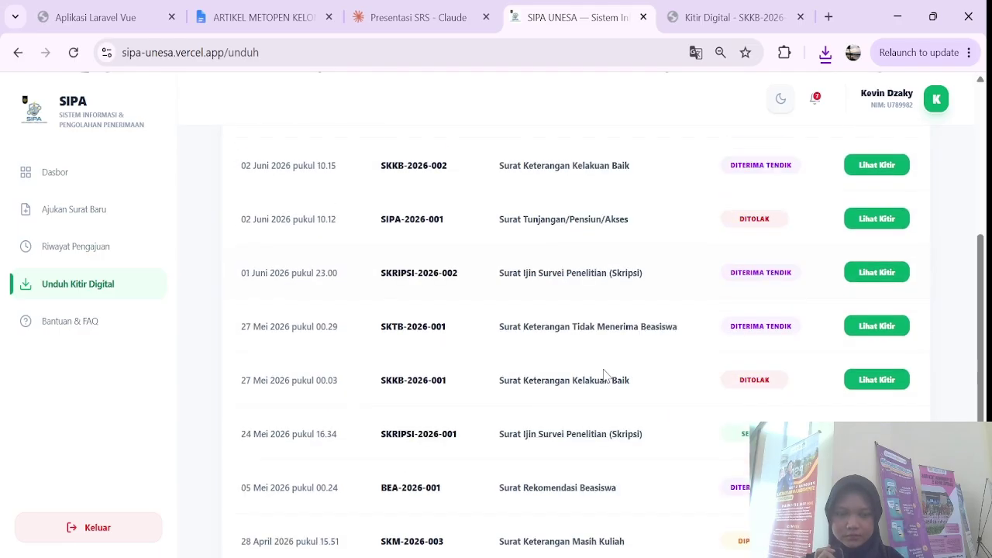
scroll(605, 376, "up", 2)
left_click(867, 202)
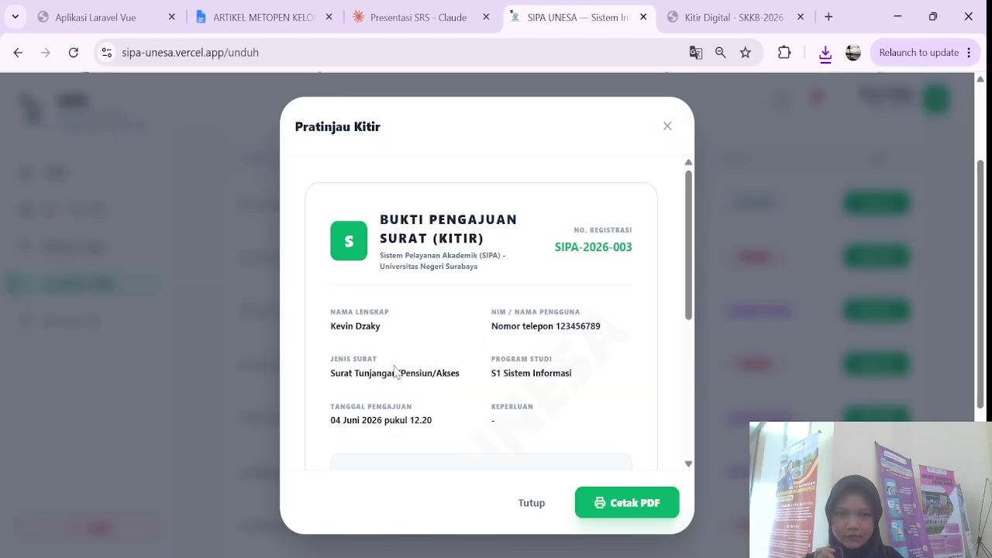
scroll(399, 370, "down", 1)
scroll(395, 372, "up", 1)
scroll(395, 372, "down", 3)
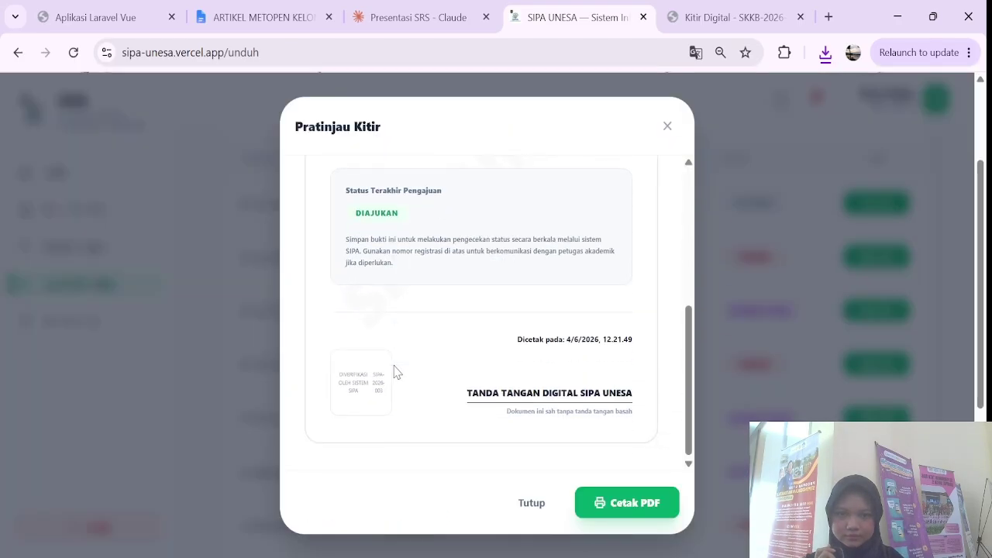
left_click(534, 504)
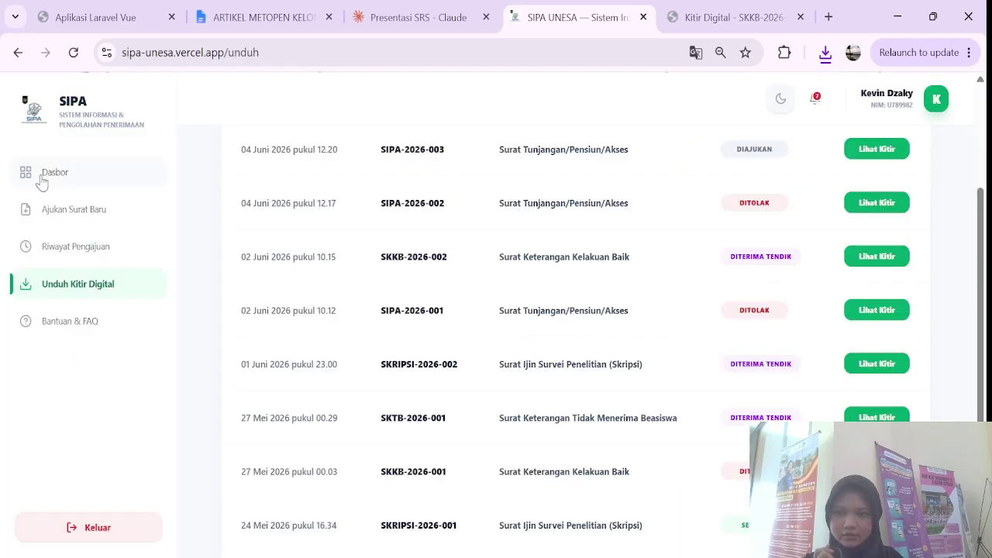
Step: Open Dasbor Tendik and scroll down past its zero counters to the empty submission queue
left_click(87, 184)
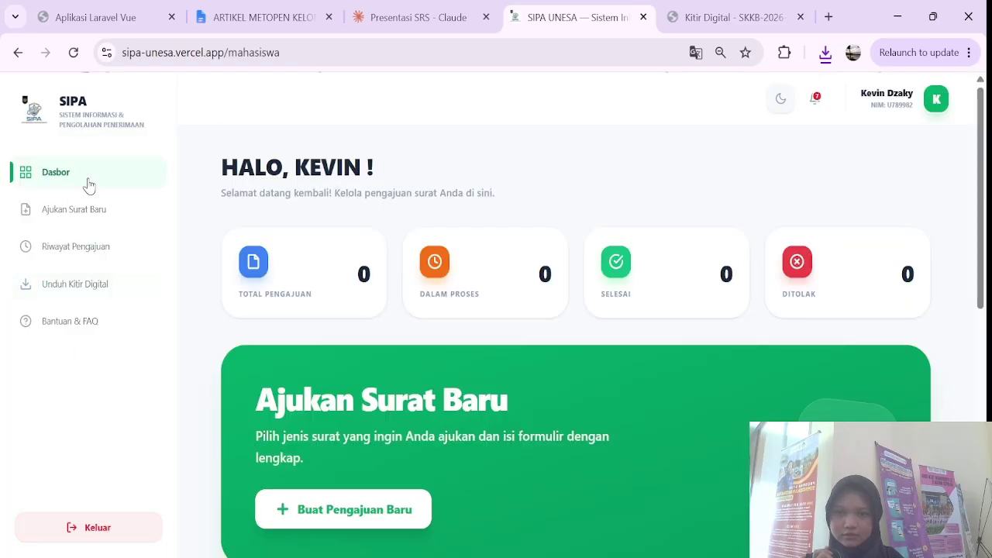
scroll(358, 236, "down", 1)
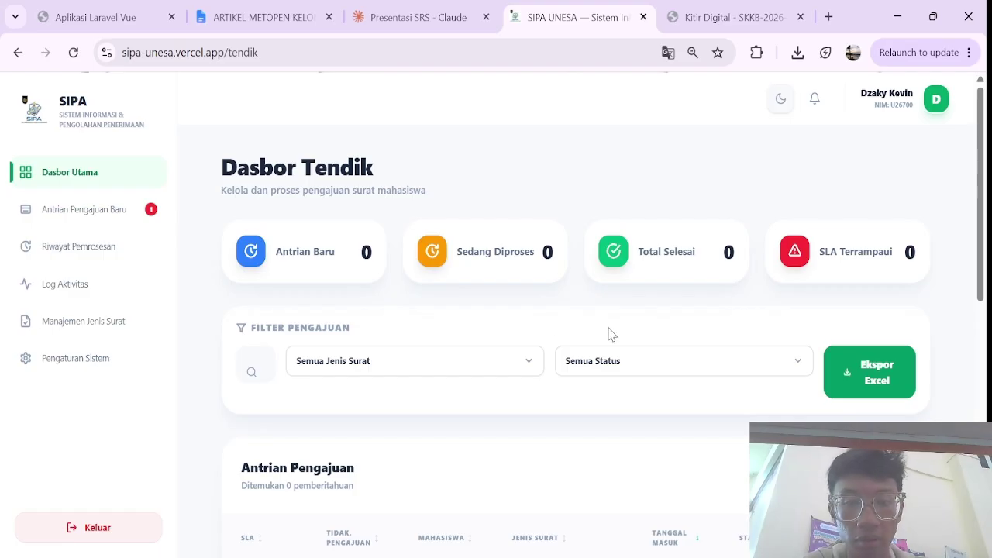
scroll(662, 335, "down", 2)
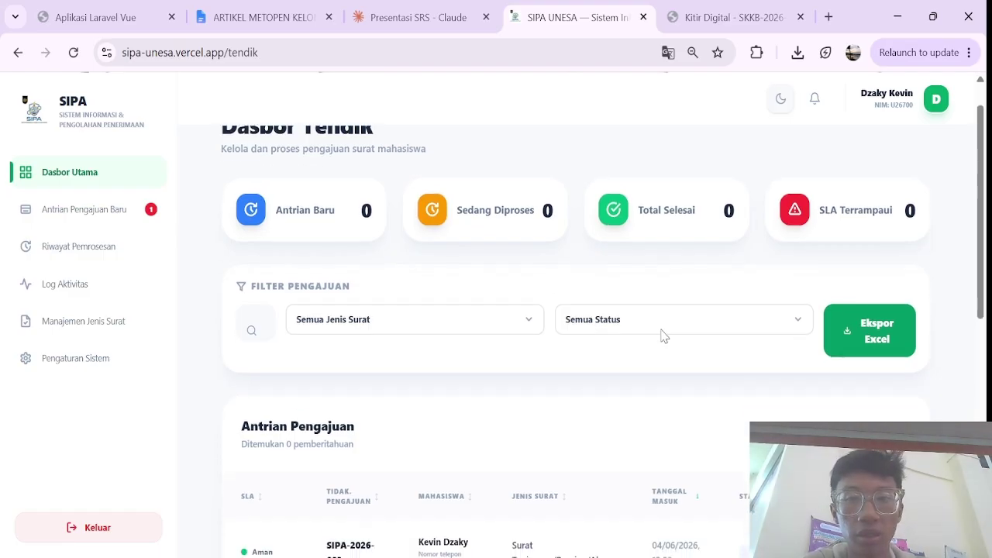
scroll(662, 335, "up", 1)
scroll(662, 334, "up", 1)
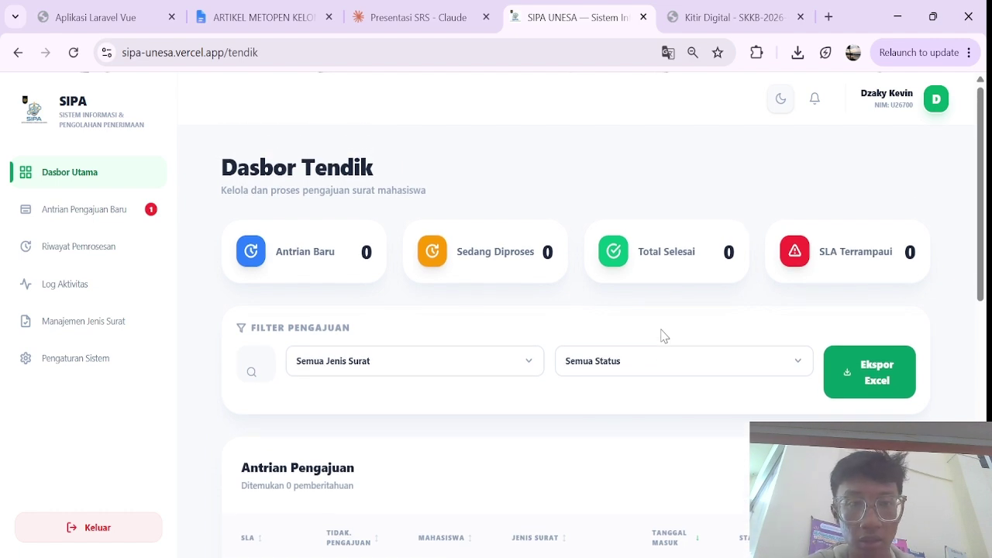
scroll(662, 335, "down", 1)
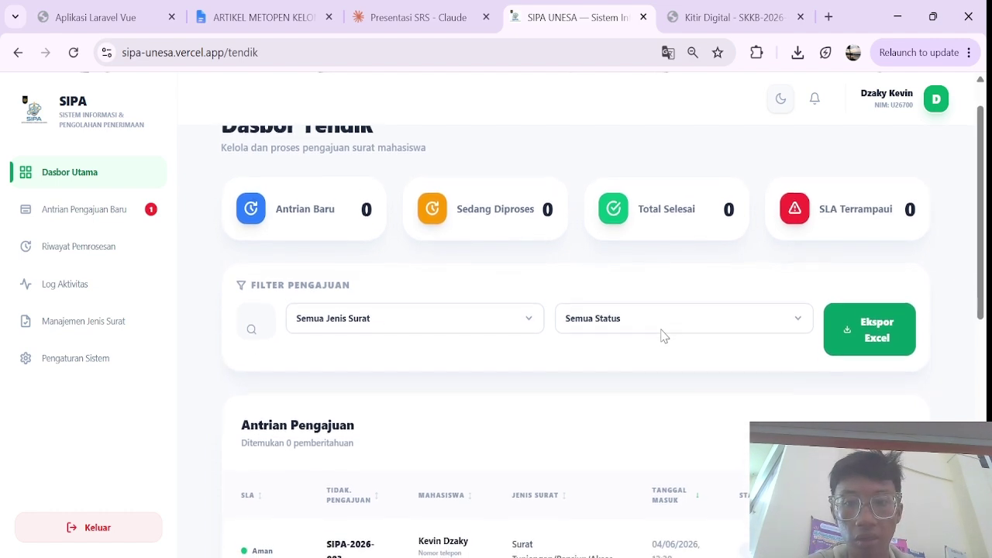
scroll(662, 334, "up", 1)
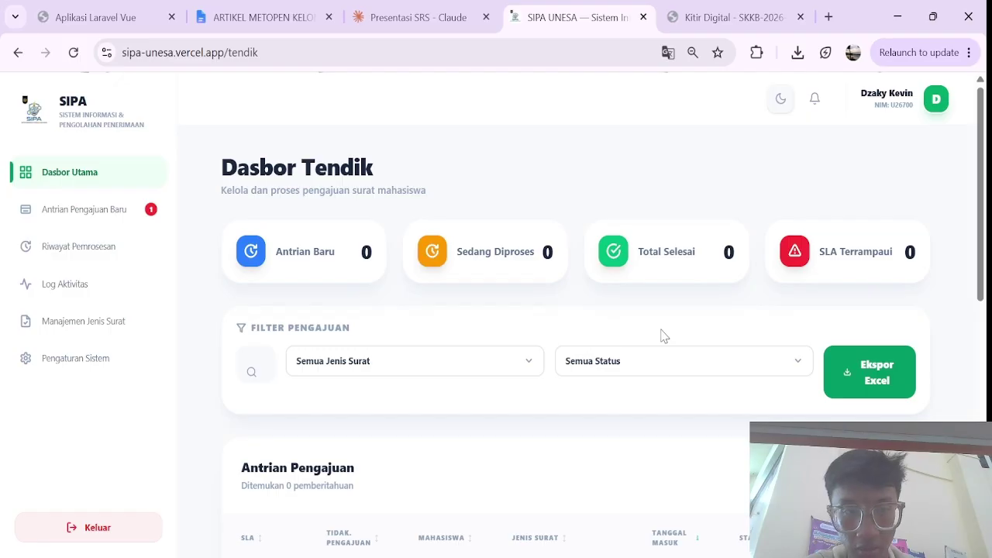
scroll(968, 366, "down", 2)
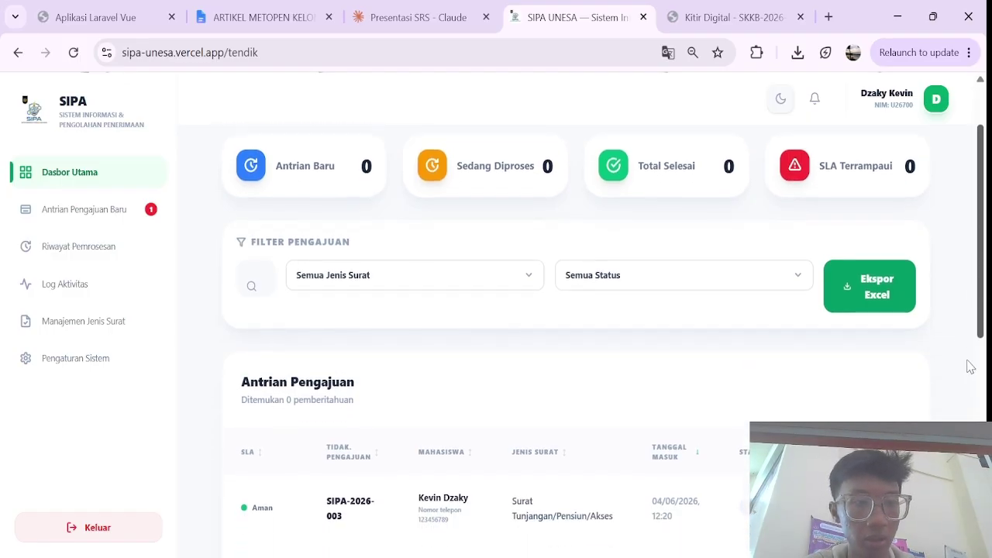
scroll(968, 366, "down", 2)
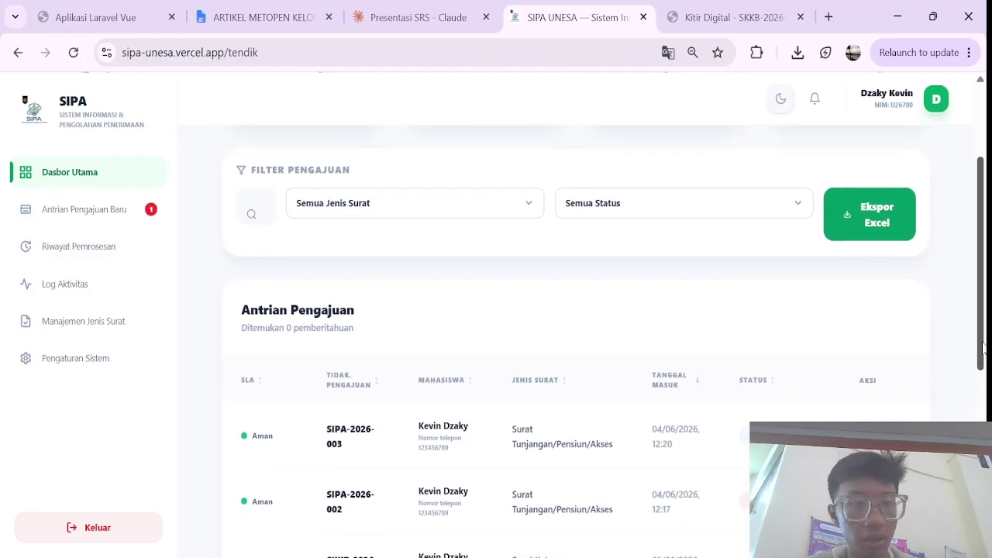
scroll(980, 349, "down", 3)
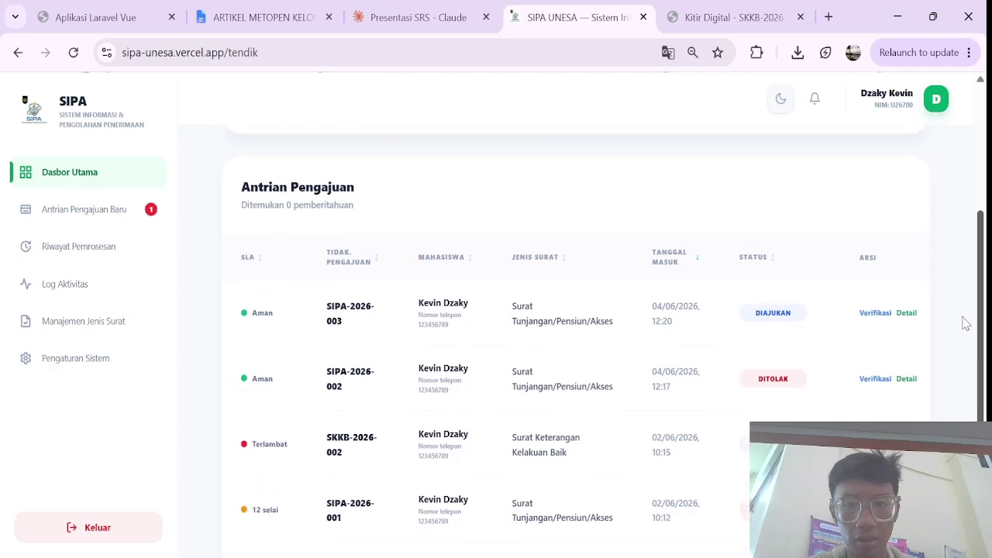
scroll(961, 318, "up", 1)
scroll(809, 346, "down", 3)
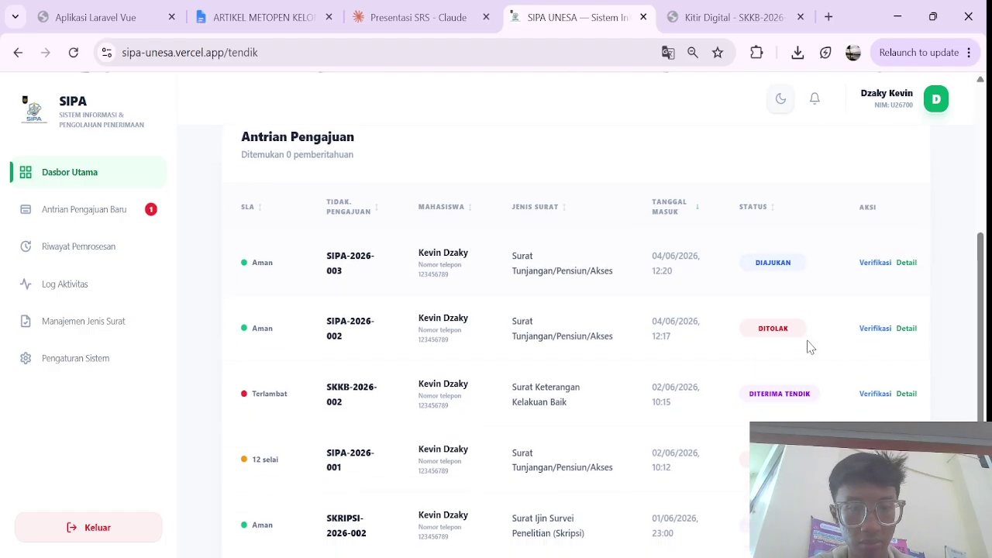
scroll(810, 346, "up", 1)
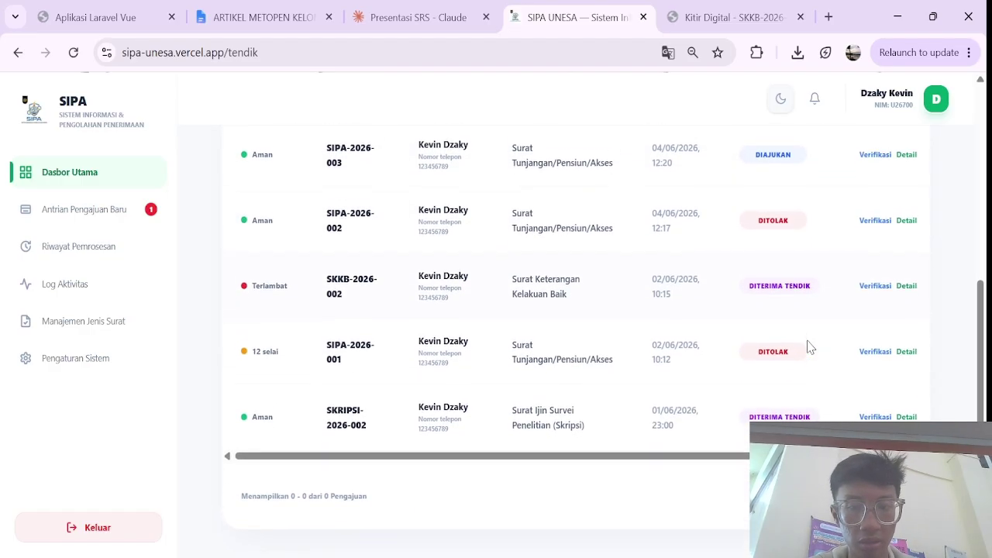
scroll(810, 347, "up", 1)
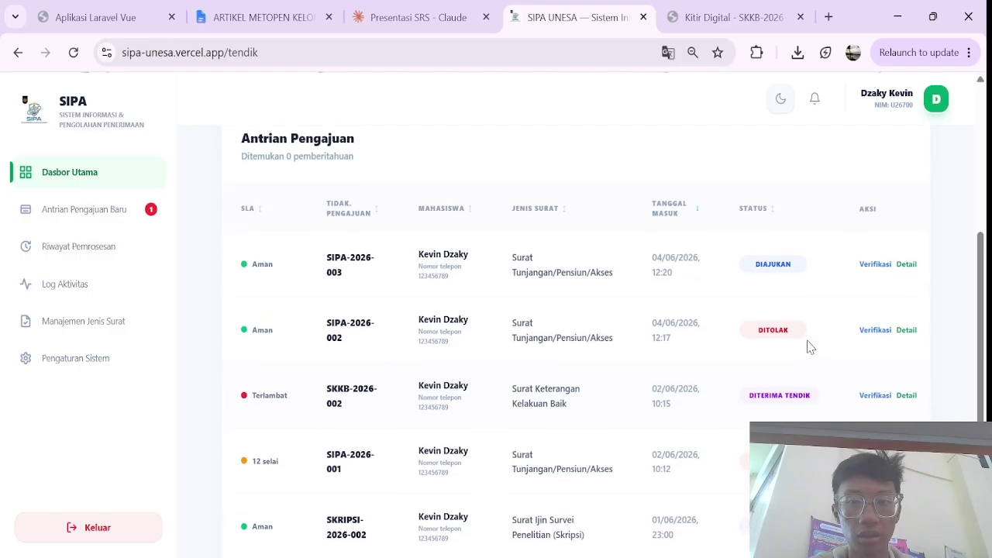
scroll(712, 233, "up", 1)
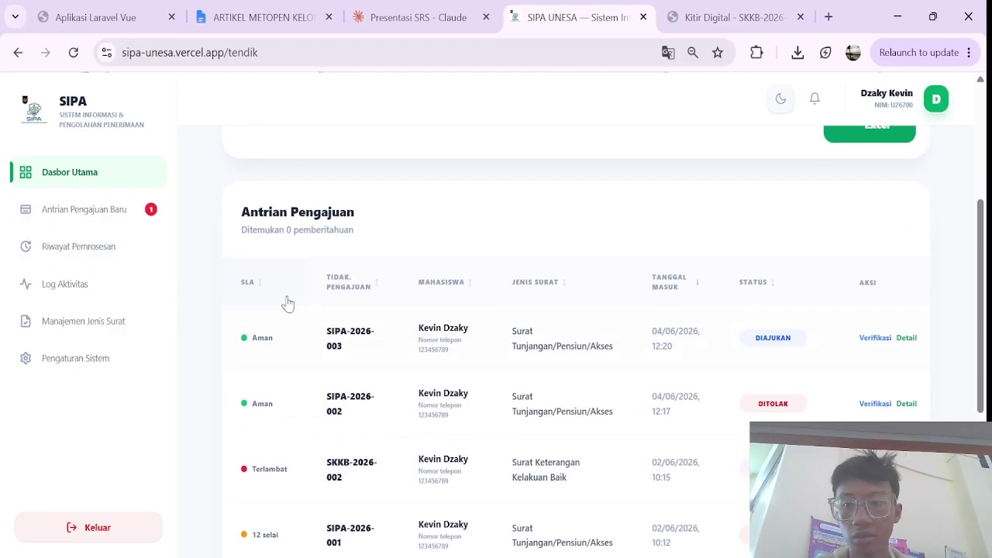
Step: Check Antrian Pengajuan Baru, then browse the Riwayat Pemrosesan table of Ditolak and Selesai submissions
left_click(109, 212)
scroll(314, 372, "down", 4)
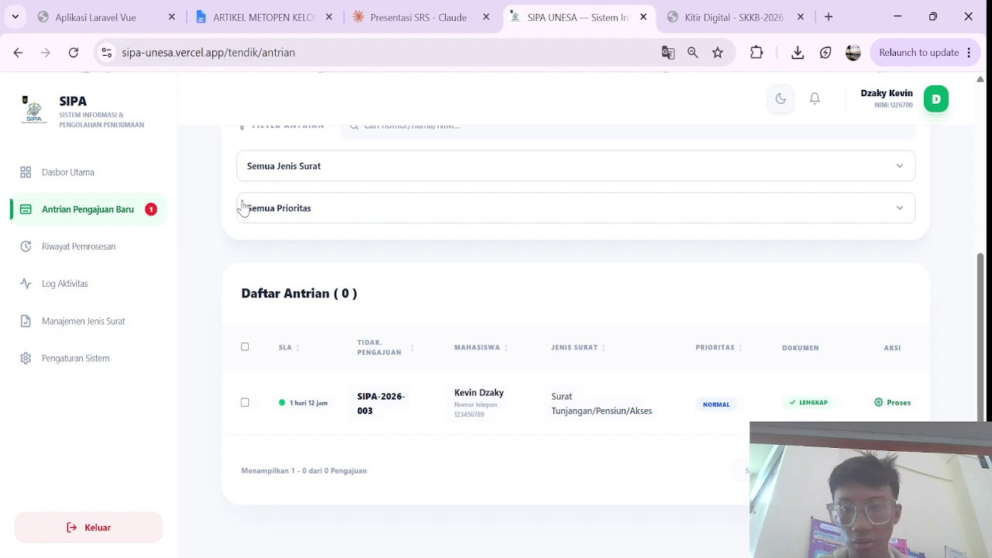
left_click(110, 261)
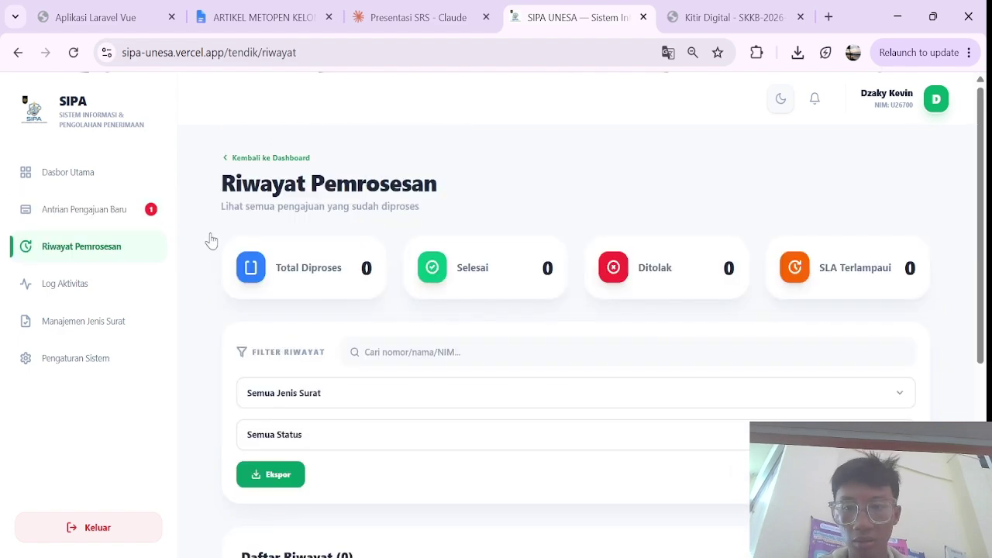
scroll(403, 317, "down", 5)
scroll(402, 317, "down", 2)
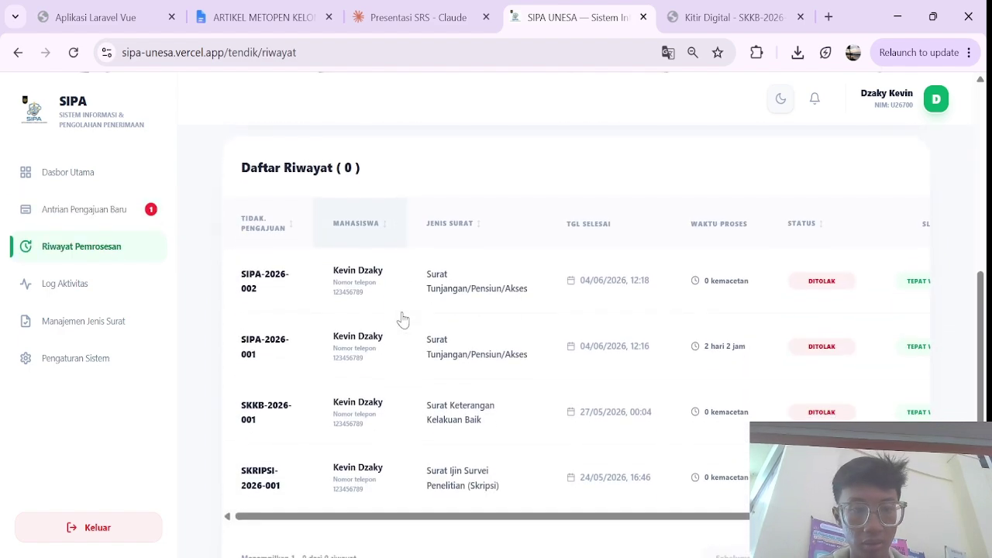
scroll(418, 281, "up", 1)
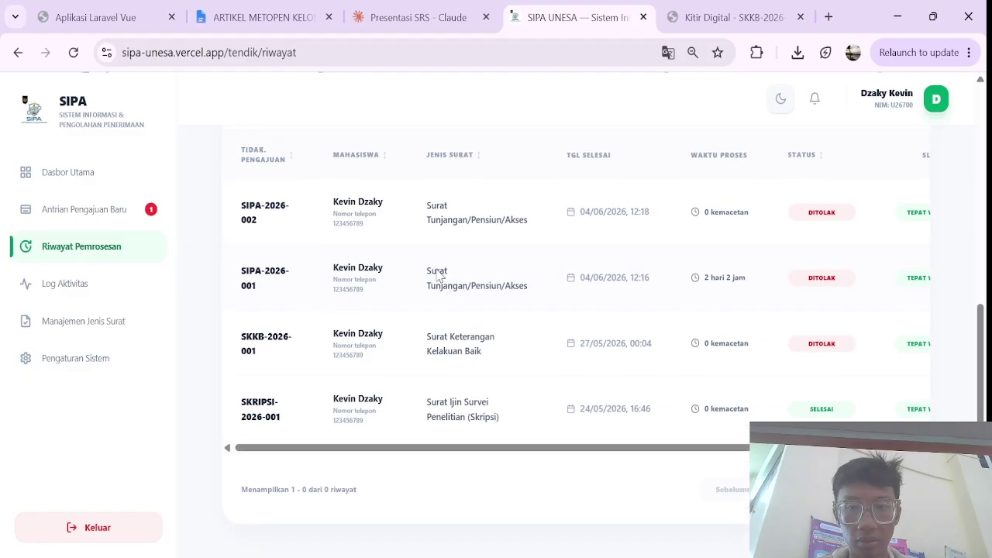
scroll(496, 306, "up", 5)
scroll(493, 306, "down", 4)
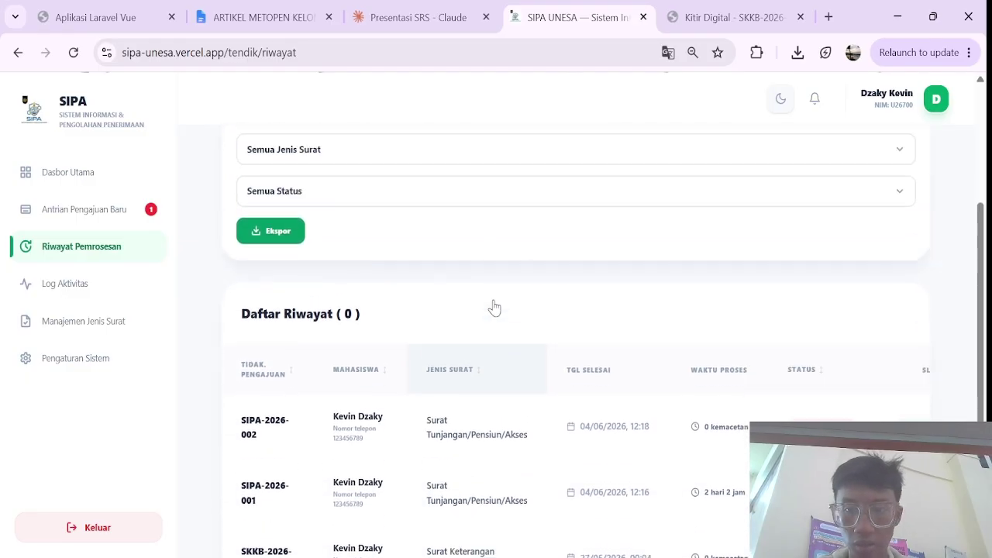
scroll(612, 362, "down", 2)
scroll(623, 363, "right", 3)
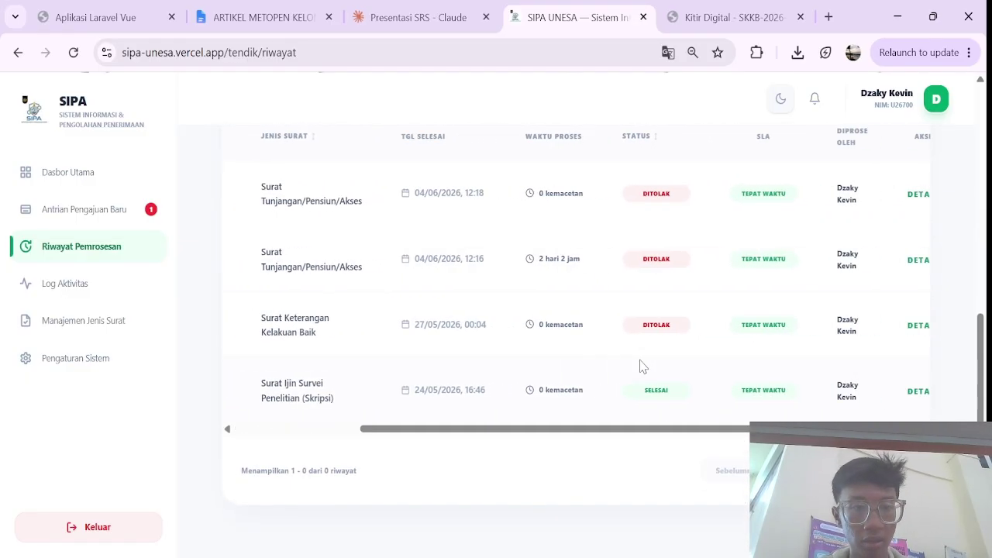
scroll(305, 334, "left", 5)
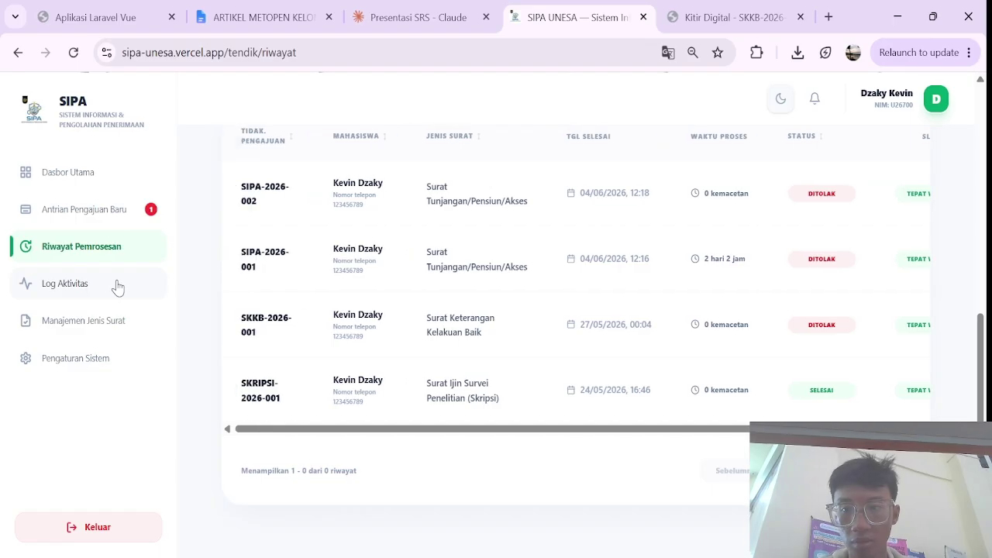
Step: Scroll through the Log Garis Waktu timeline showing 164 total logs, 15 today, 0 failed
left_click(105, 285)
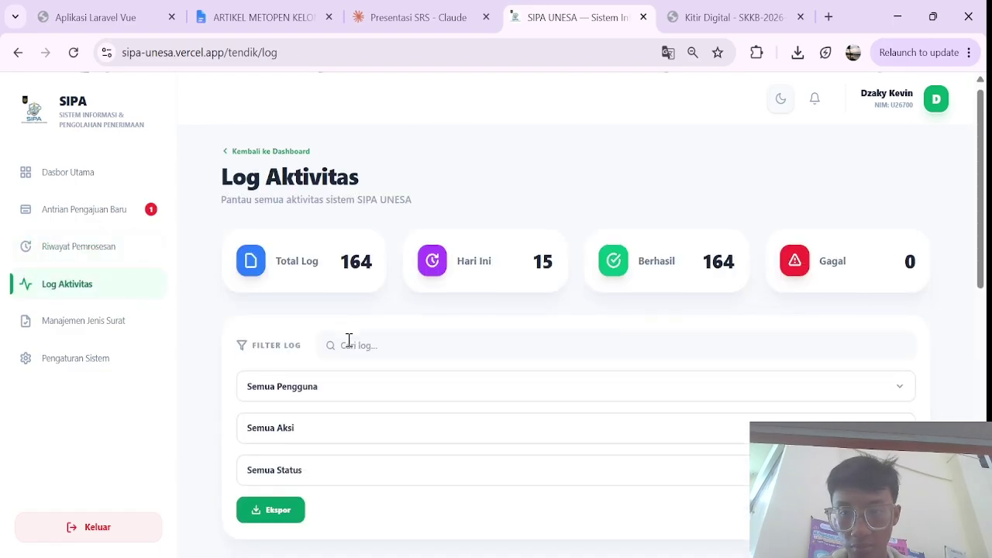
scroll(348, 345, "down", 3)
scroll(349, 346, "down", 1)
scroll(349, 346, "up", 1)
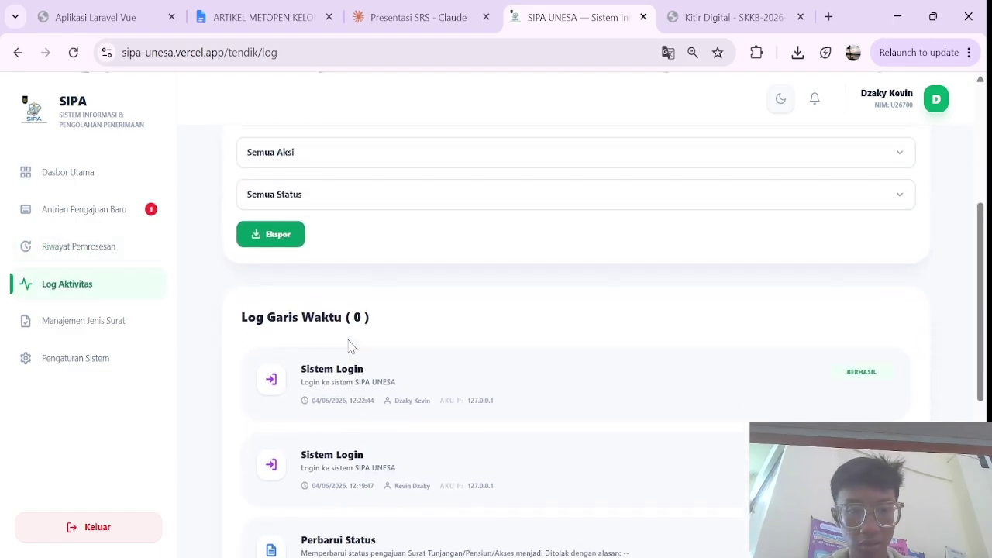
scroll(350, 347, "down", 1)
scroll(349, 346, "down", 1)
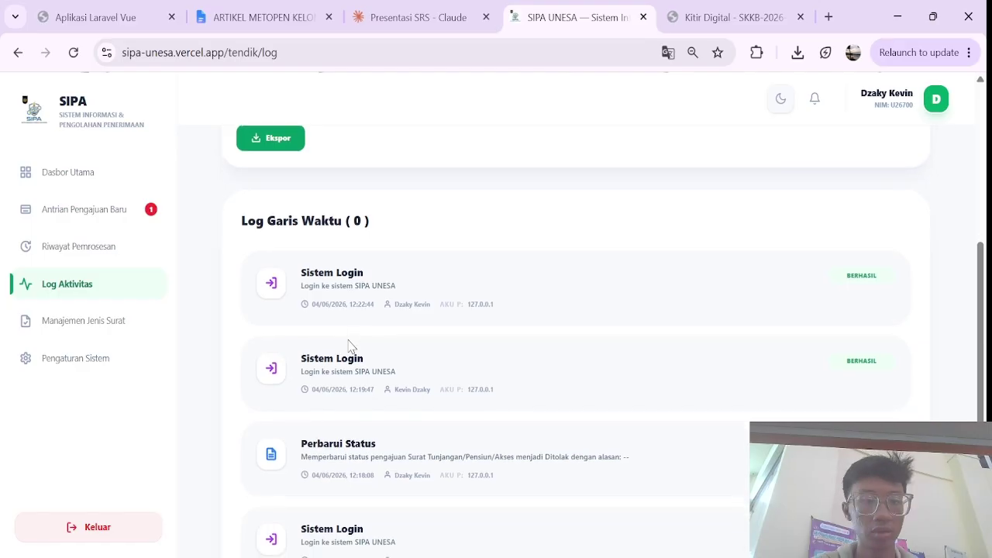
scroll(349, 344, "down", 4)
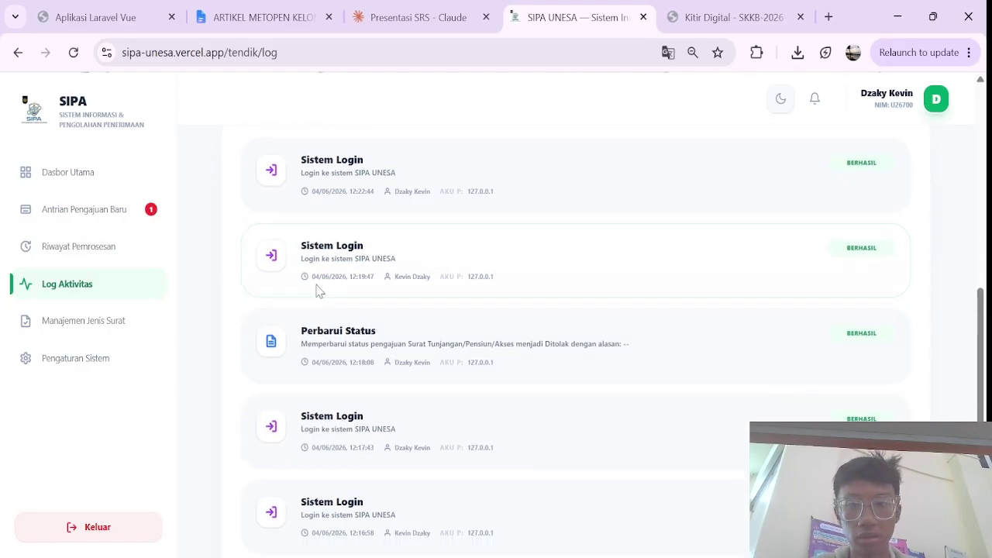
left_click(126, 331)
scroll(401, 353, "up", 2)
scroll(402, 355, "up", 3)
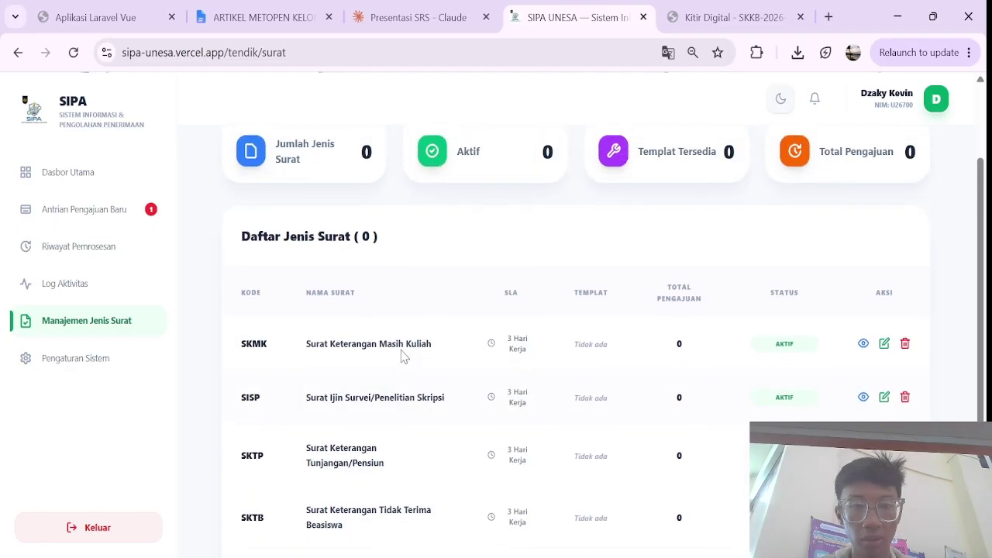
scroll(402, 356, "down", 2)
scroll(402, 355, "up", 2)
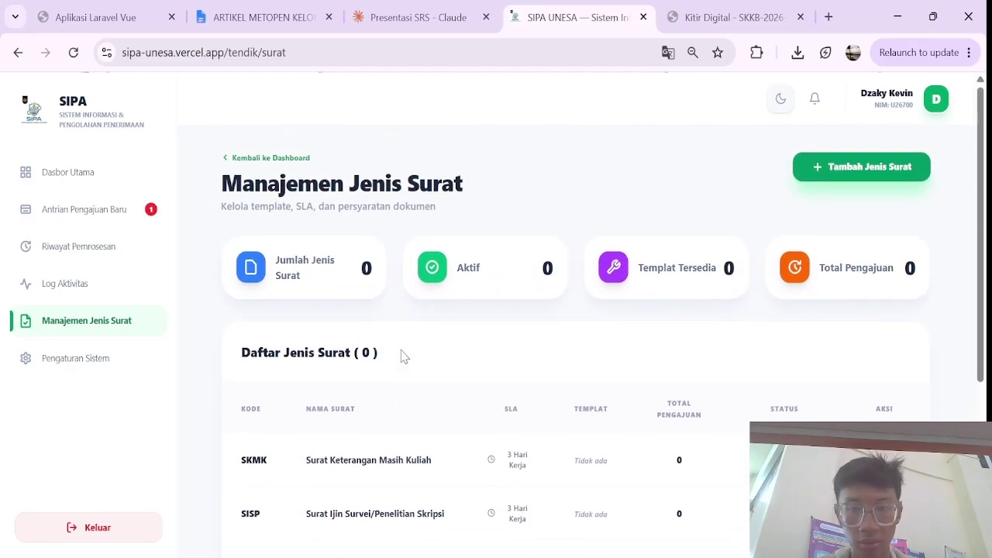
scroll(401, 355, "down", 2)
scroll(401, 355, "up", 1)
scroll(402, 356, "down", 1)
scroll(401, 356, "down", 2)
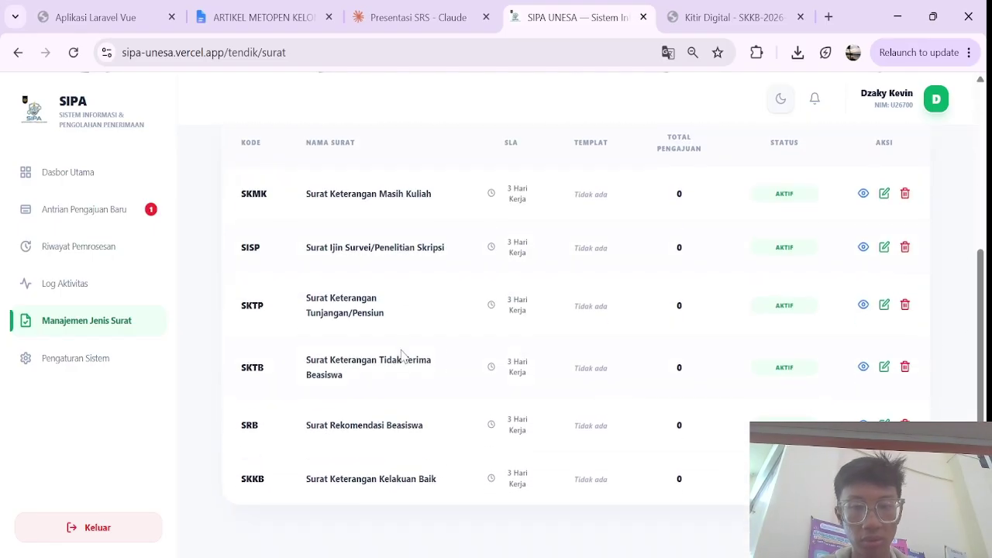
scroll(402, 356, "up", 4)
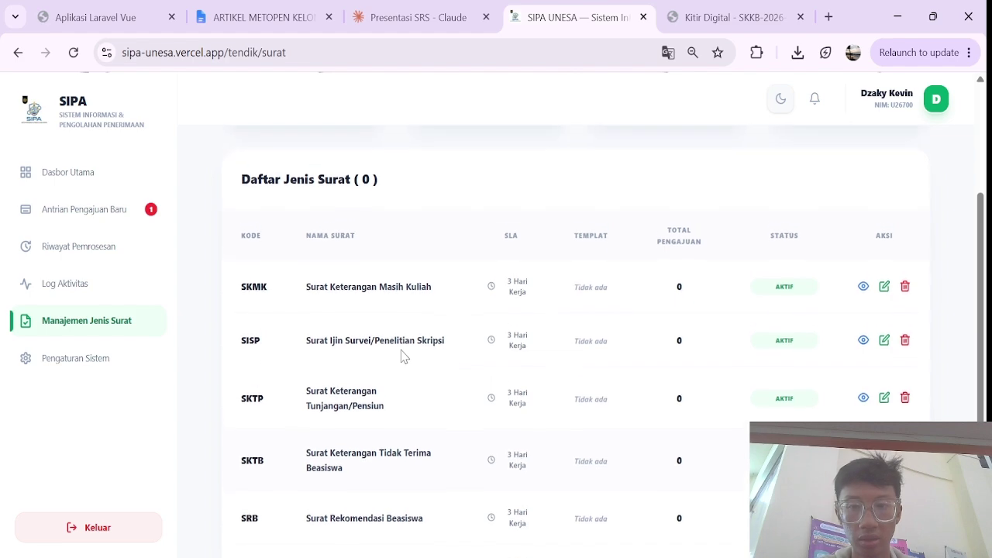
scroll(401, 356, "down", 4)
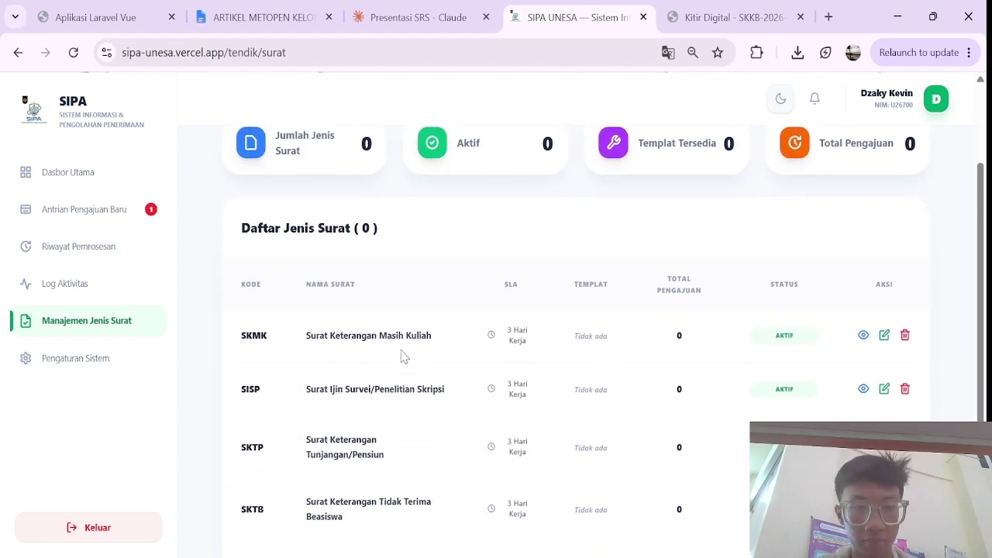
scroll(401, 355, "down", 1)
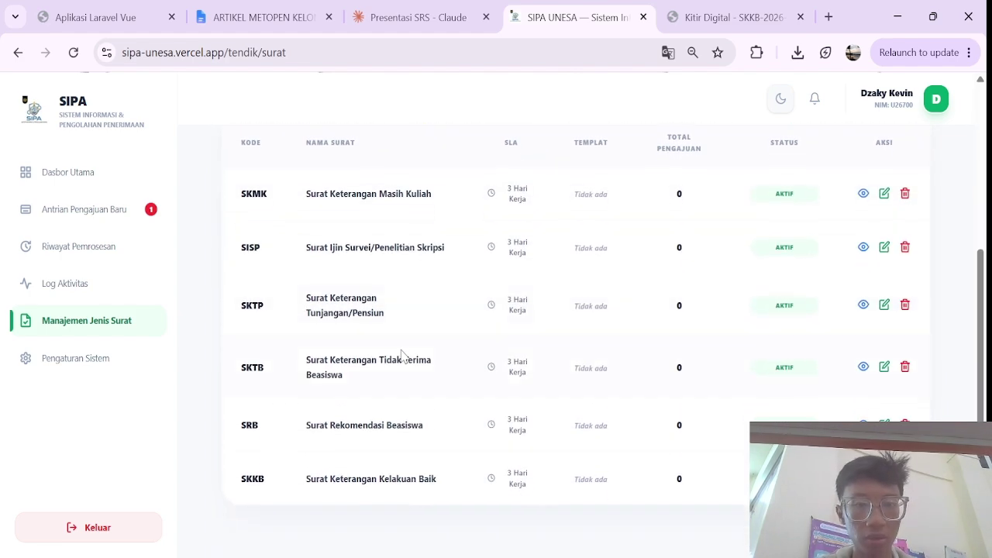
scroll(402, 356, "up", 5)
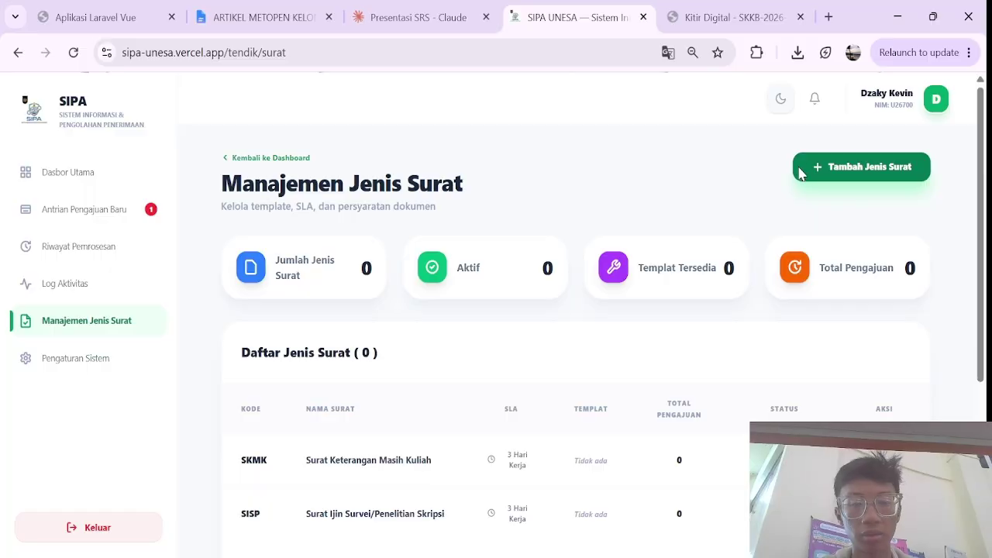
left_click(850, 176)
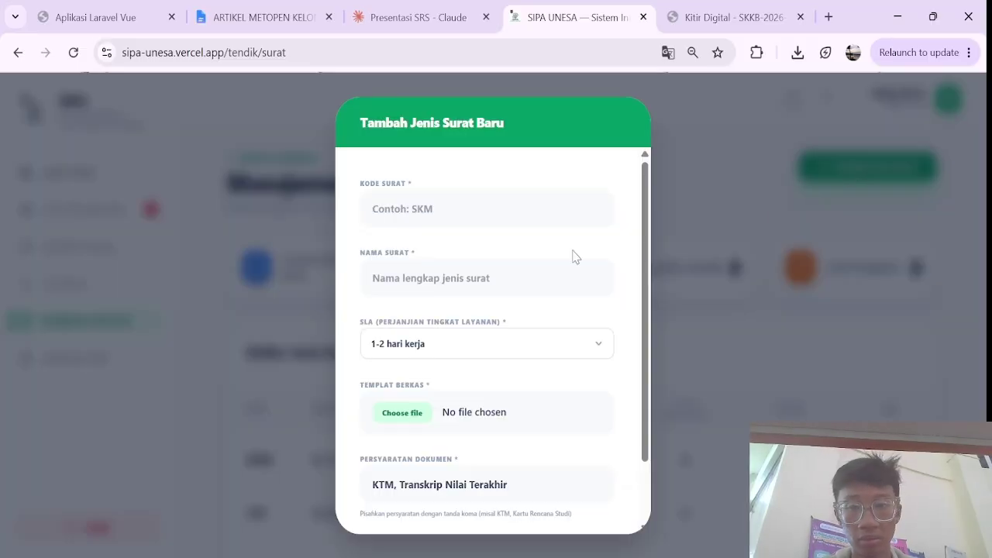
left_click(764, 341)
scroll(523, 418, "down", 5)
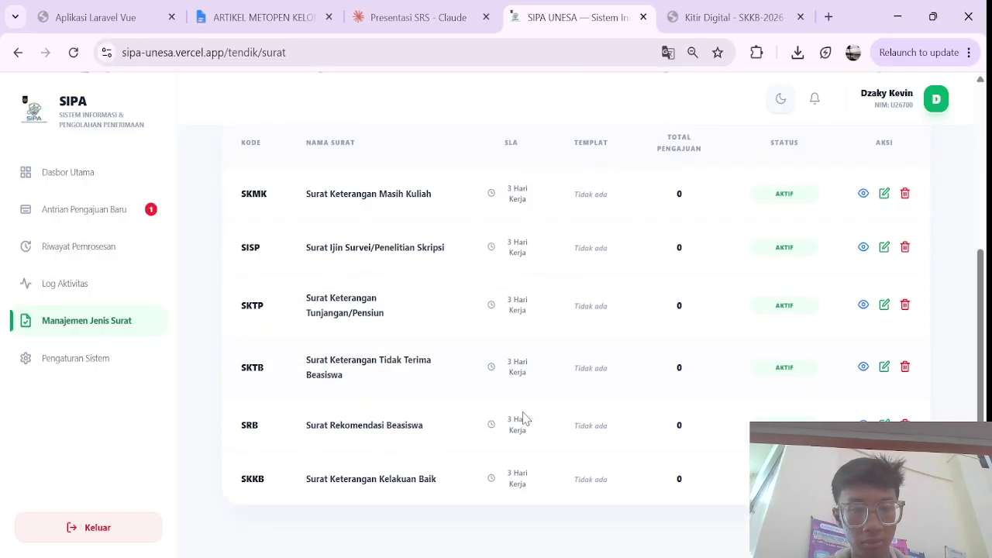
Step: Review Pengaturan Sistem down to Email Server: 5 MB upload limit, 30-minute session timeout, SMTP port 587
left_click(92, 375)
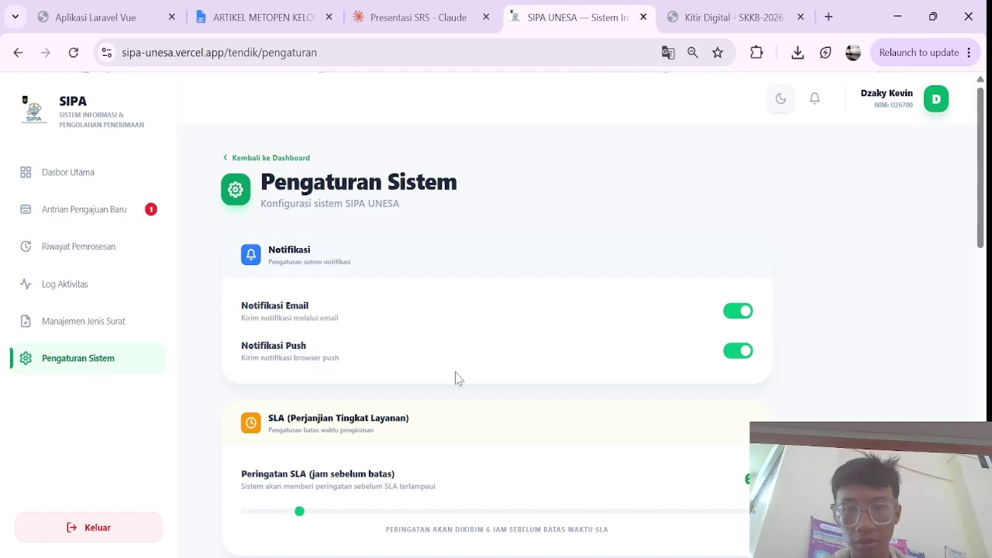
scroll(455, 378, "down", 1)
scroll(455, 378, "up", 1)
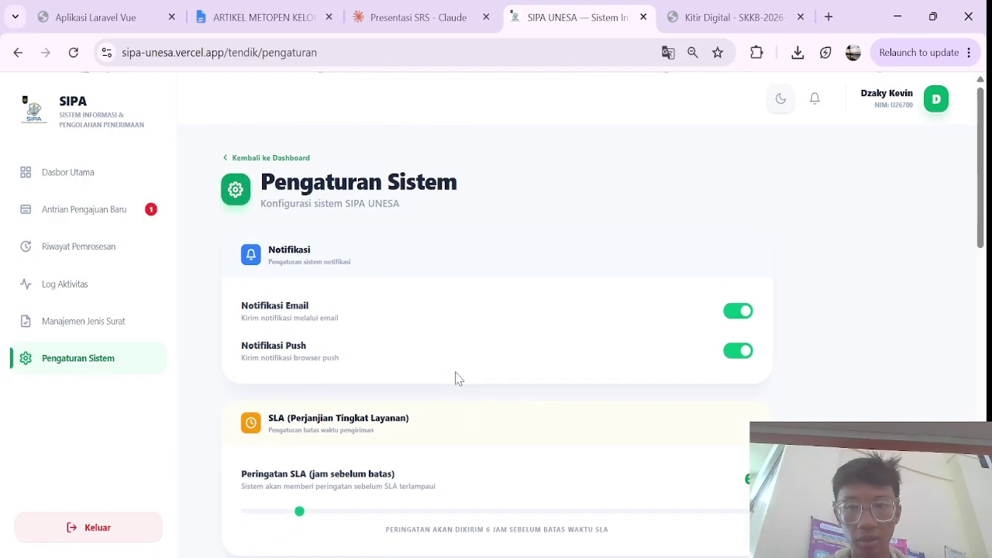
scroll(456, 378, "down", 1)
scroll(456, 378, "up", 1)
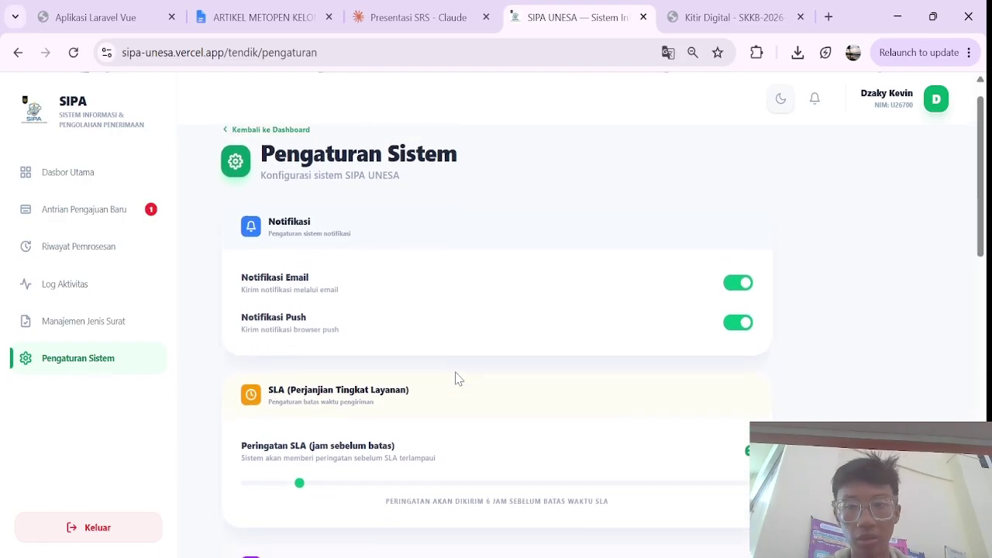
scroll(455, 378, "up", 1)
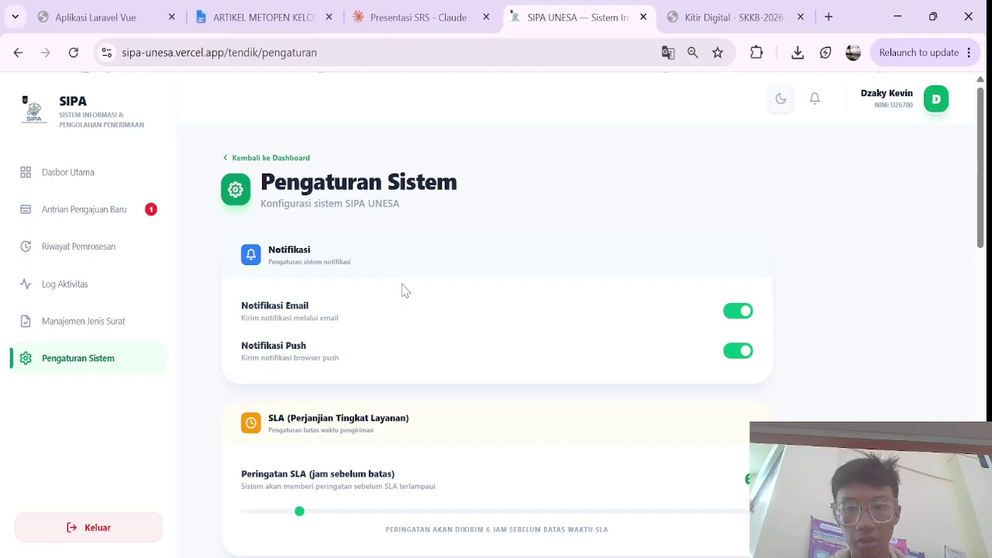
scroll(894, 162, "down", 1)
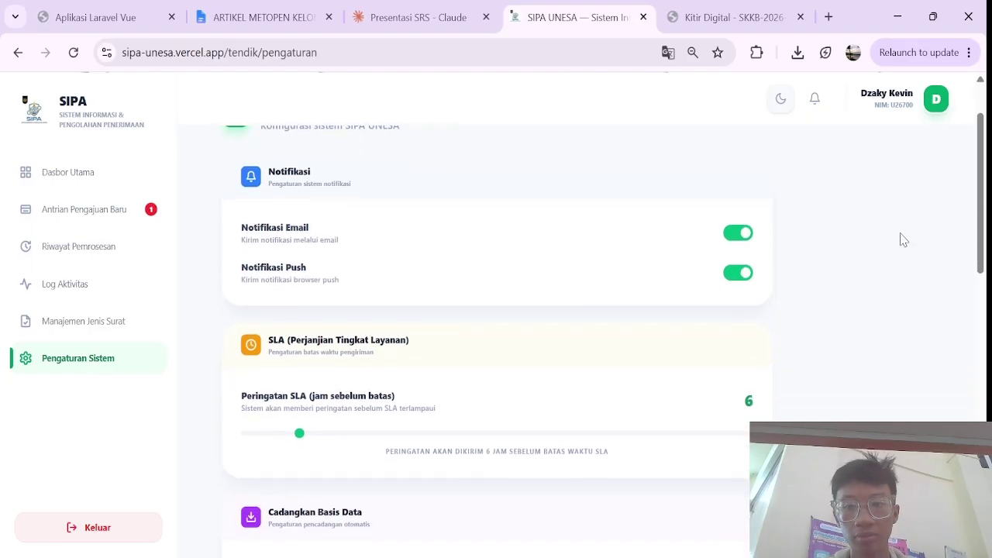
scroll(901, 239, "down", 2)
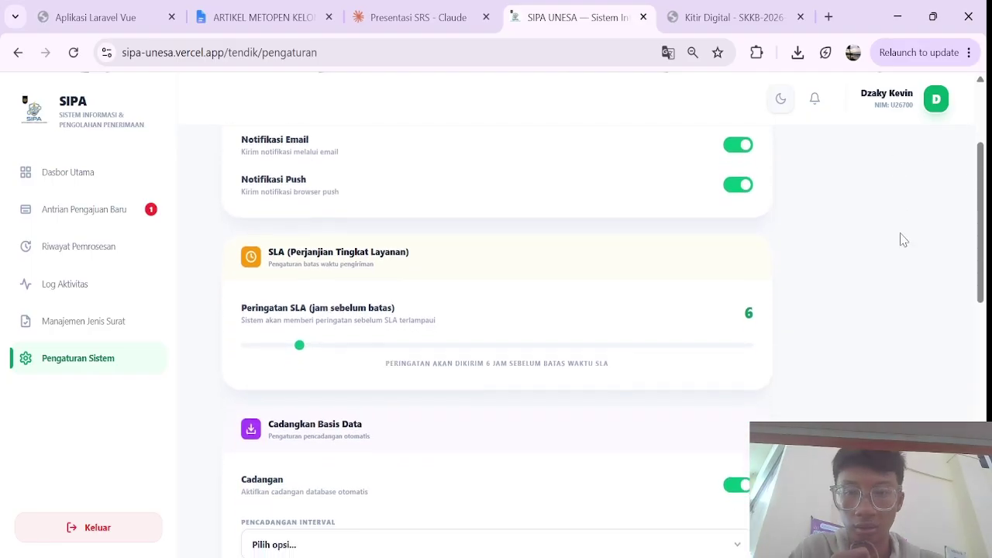
scroll(901, 239, "down", 2)
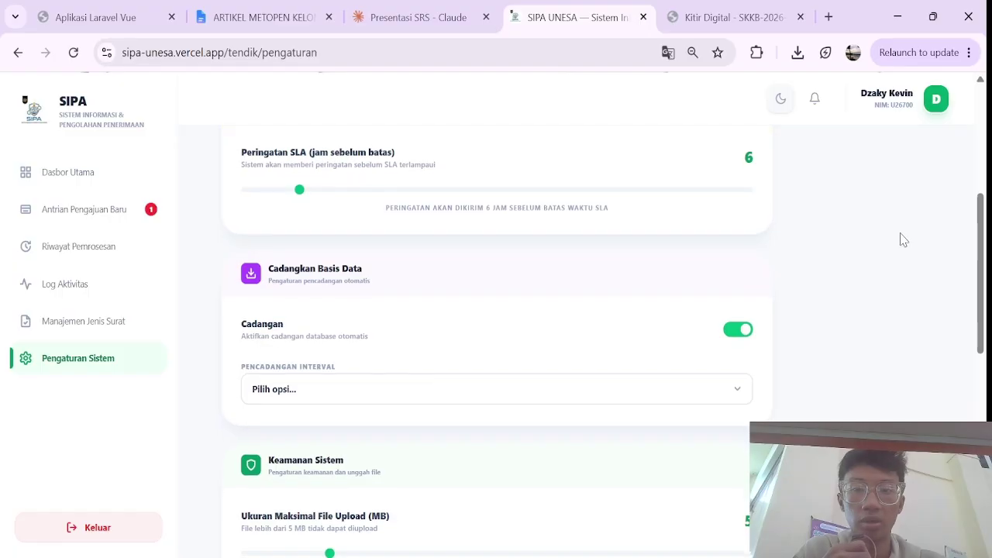
scroll(901, 239, "down", 1)
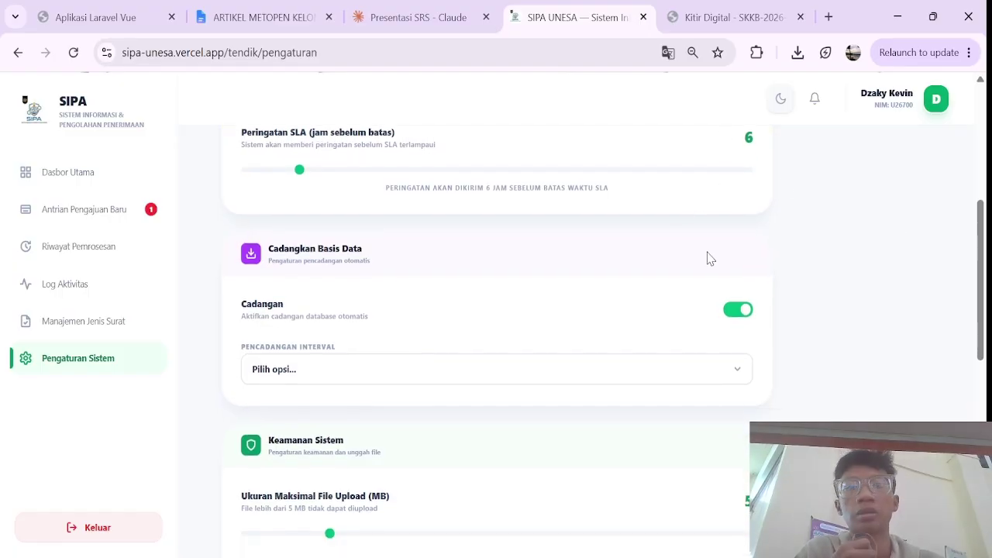
scroll(709, 258, "down", 2)
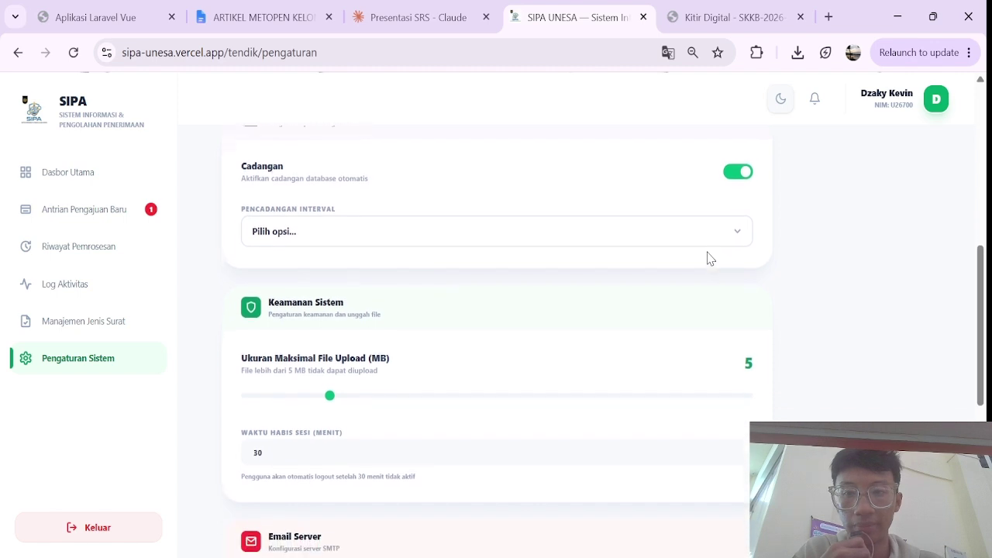
scroll(563, 413, "up", 1)
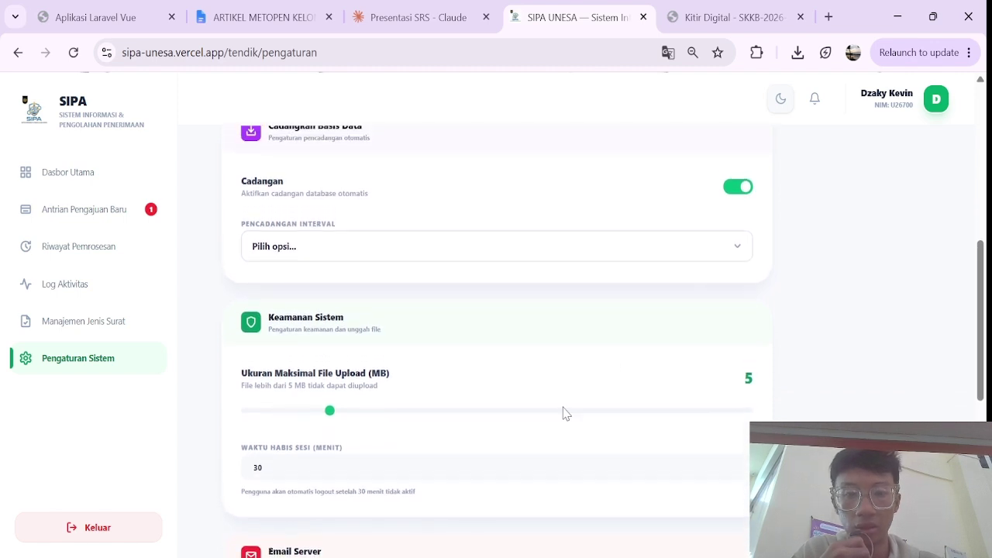
scroll(564, 413, "down", 3)
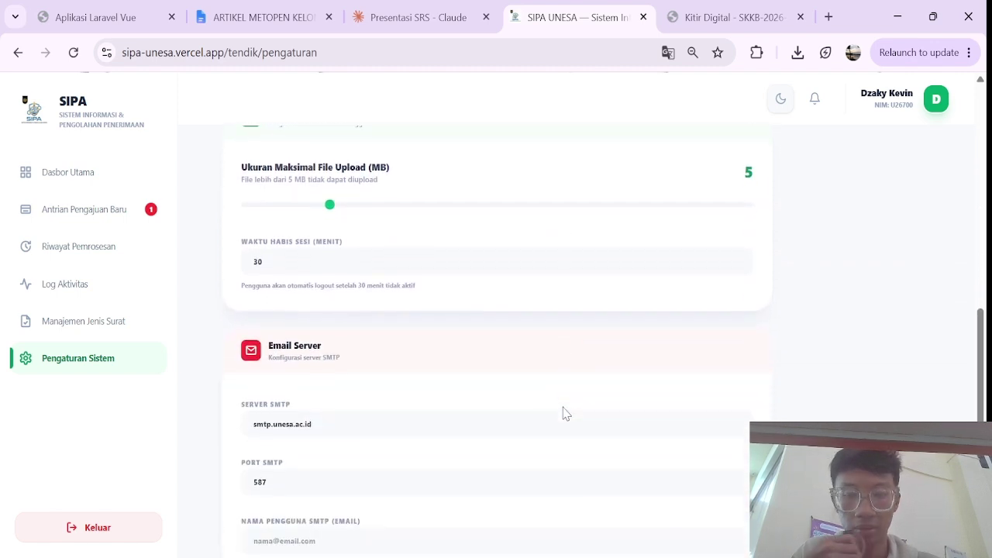
scroll(563, 413, "down", 3)
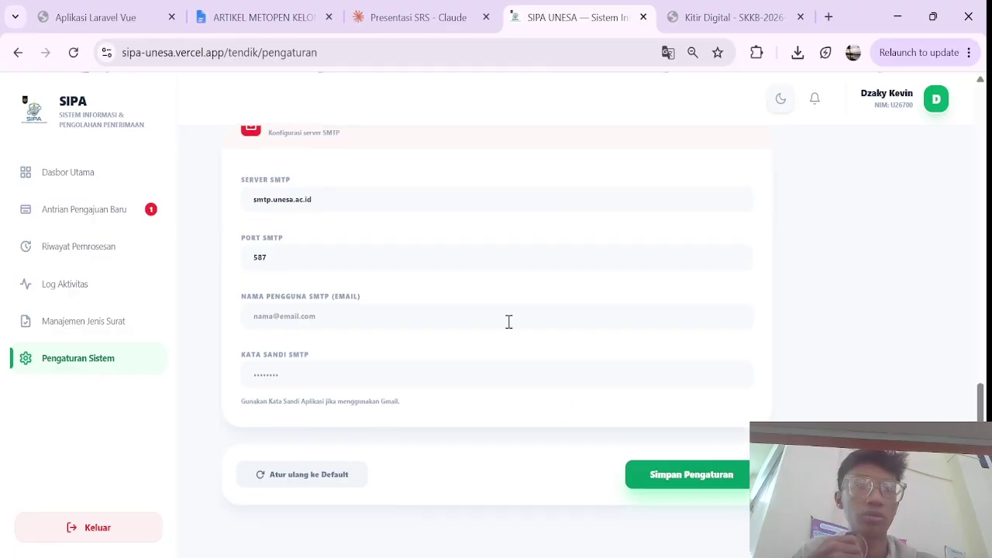
scroll(508, 322, "up", 1)
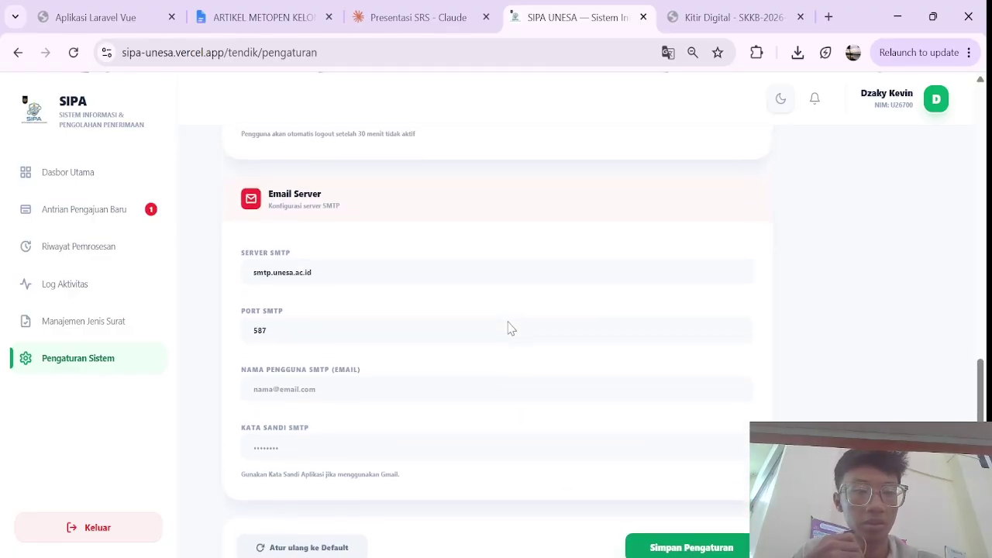
scroll(509, 328, "up", 1)
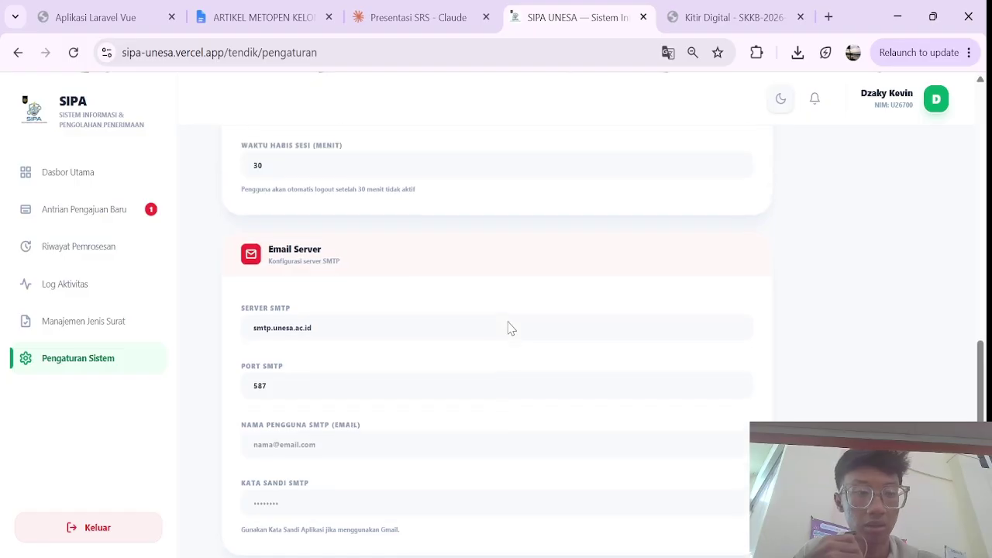
scroll(510, 328, "up", 2)
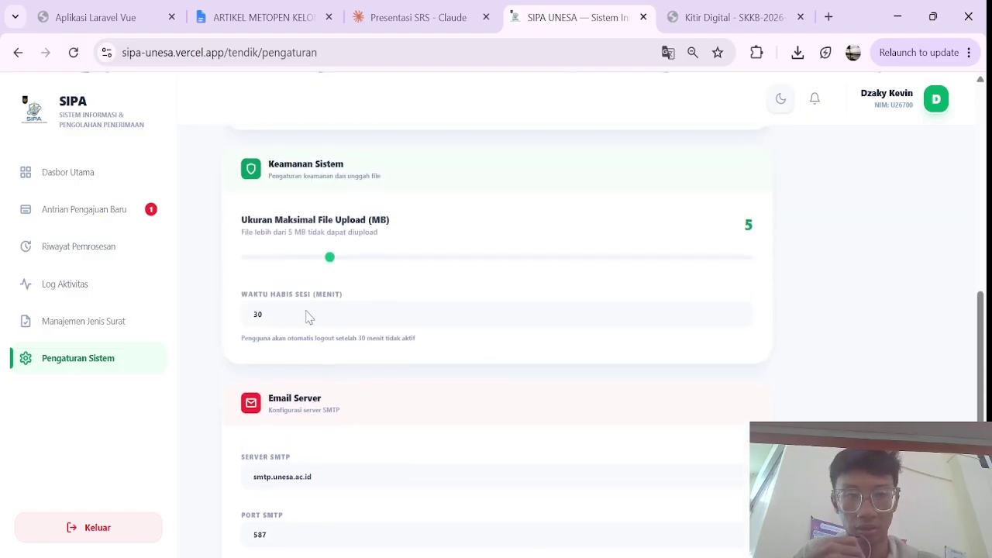
Step: Return to Dasbor Utama and scroll down to the Antrian Pengajuan table
left_click(81, 175)
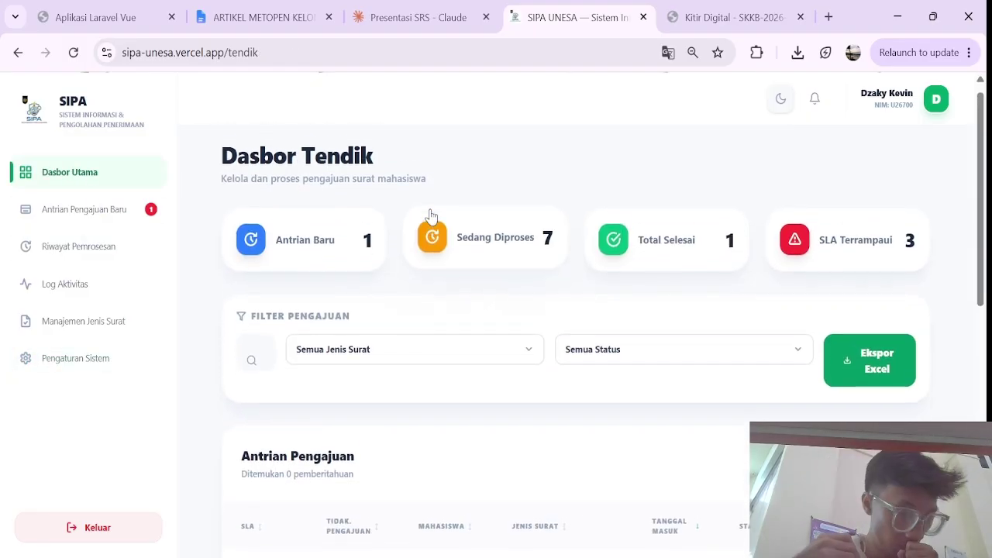
scroll(514, 288, "down", 2)
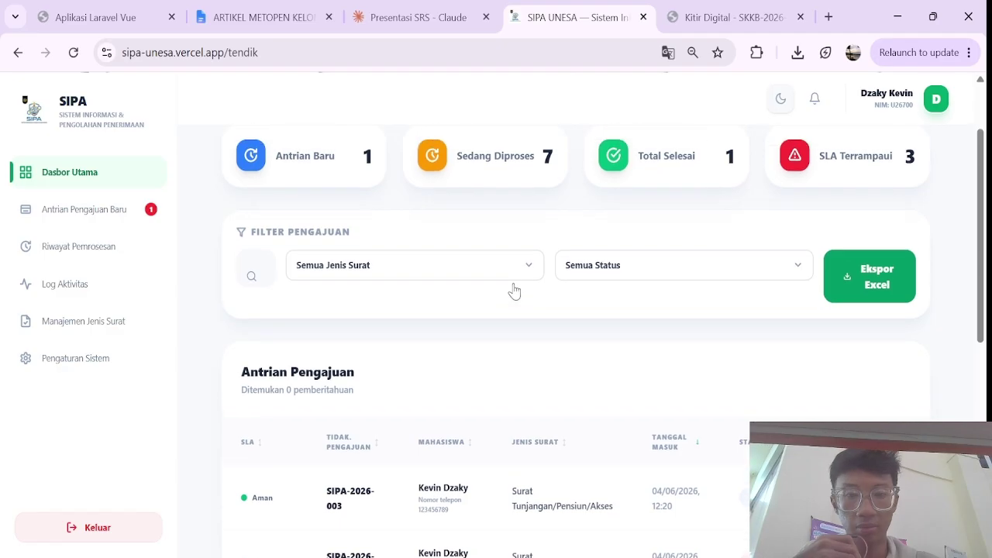
scroll(513, 291, "down", 3)
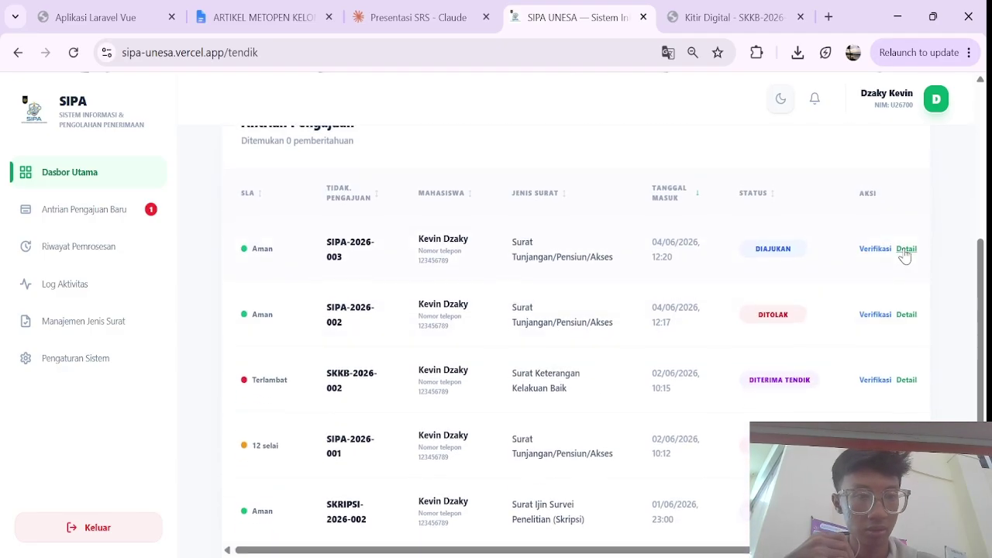
scroll(904, 256, "down", 1)
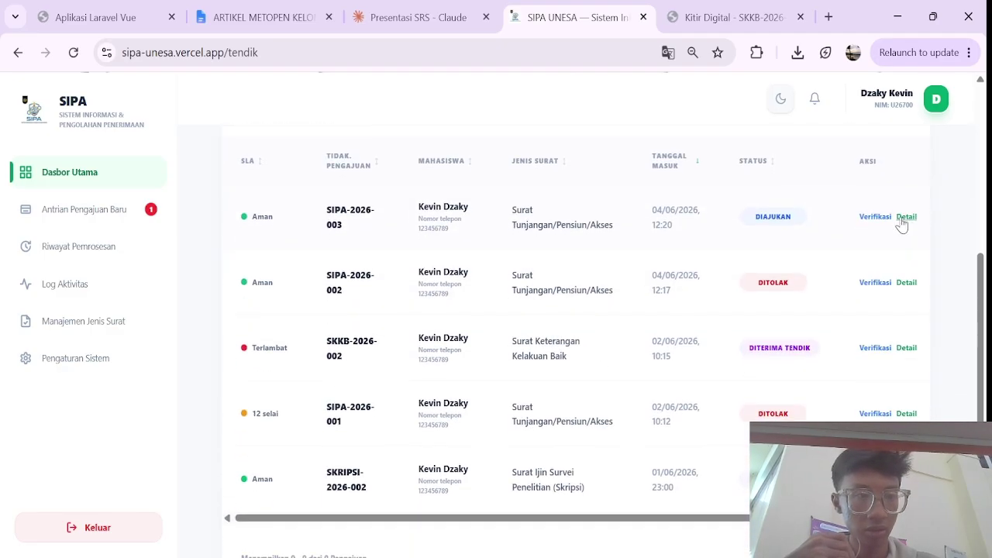
Step: Open the SIPA-2026-003 detail and review its Diajukan status and two supporting documents
left_click(904, 219)
scroll(746, 294, "down", 1)
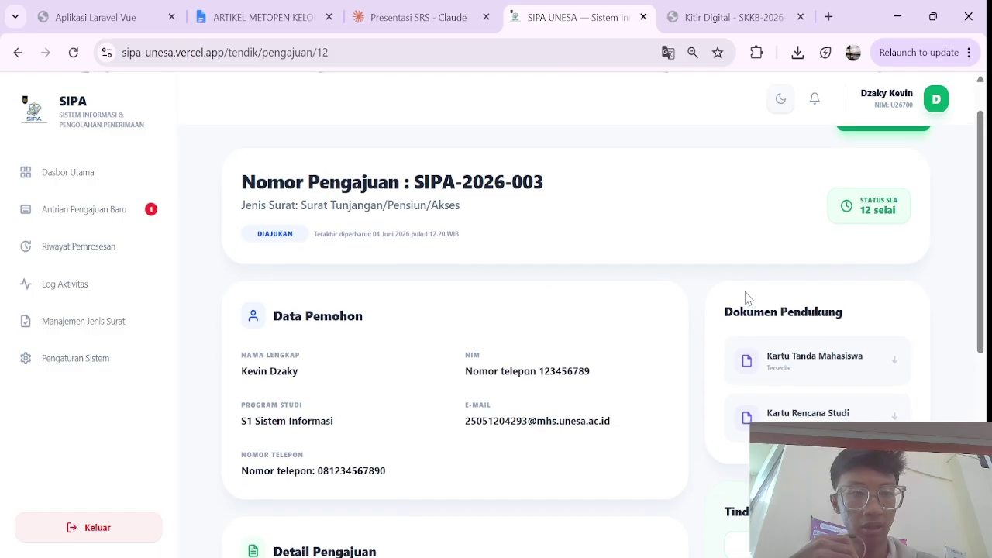
scroll(747, 298, "up", 1)
scroll(748, 299, "down", 1)
scroll(747, 298, "up", 1)
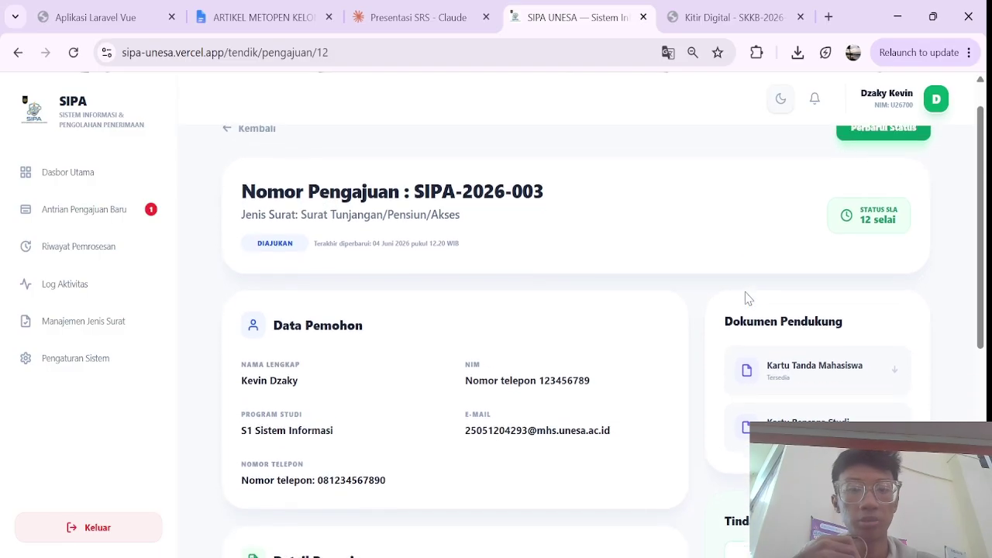
scroll(747, 297, "up", 1)
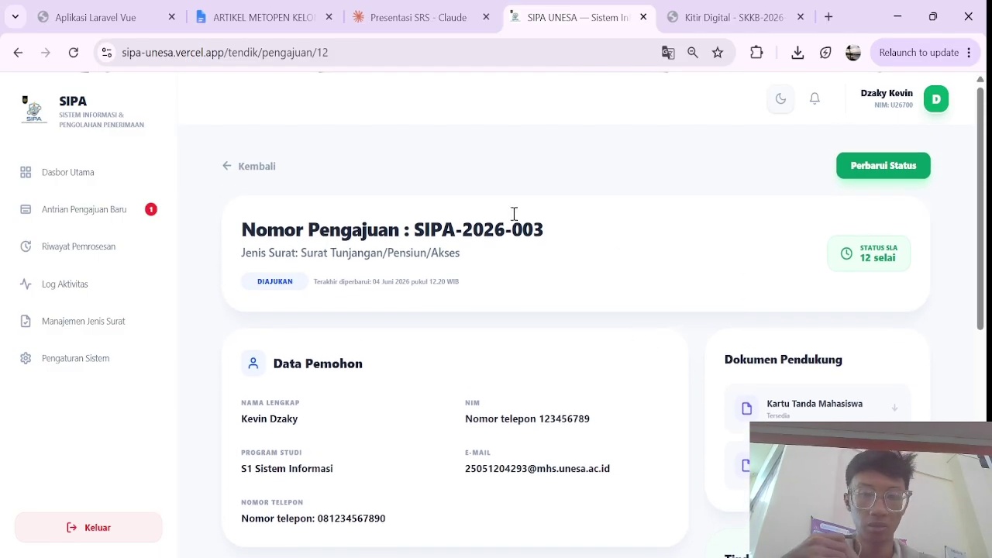
scroll(410, 309, "down", 3)
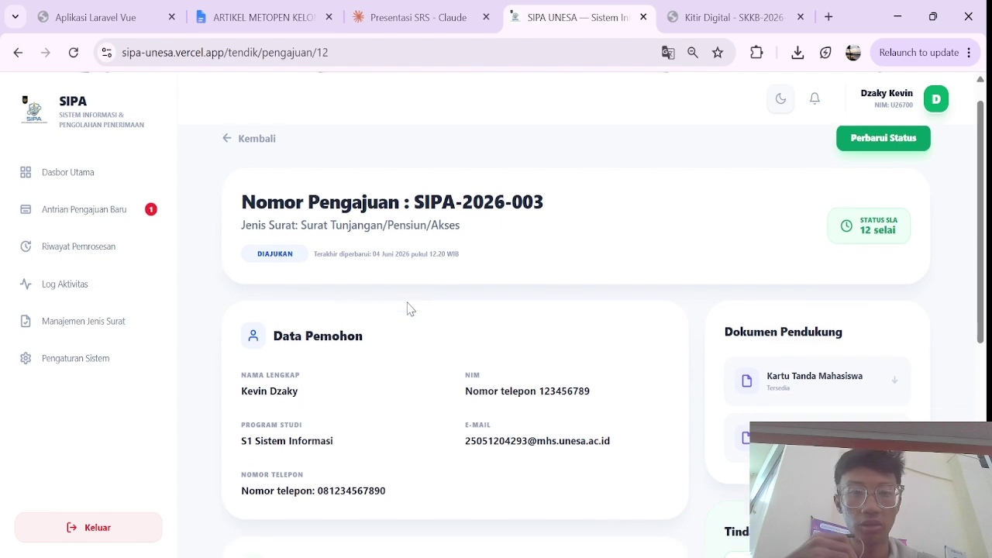
scroll(410, 308, "down", 1)
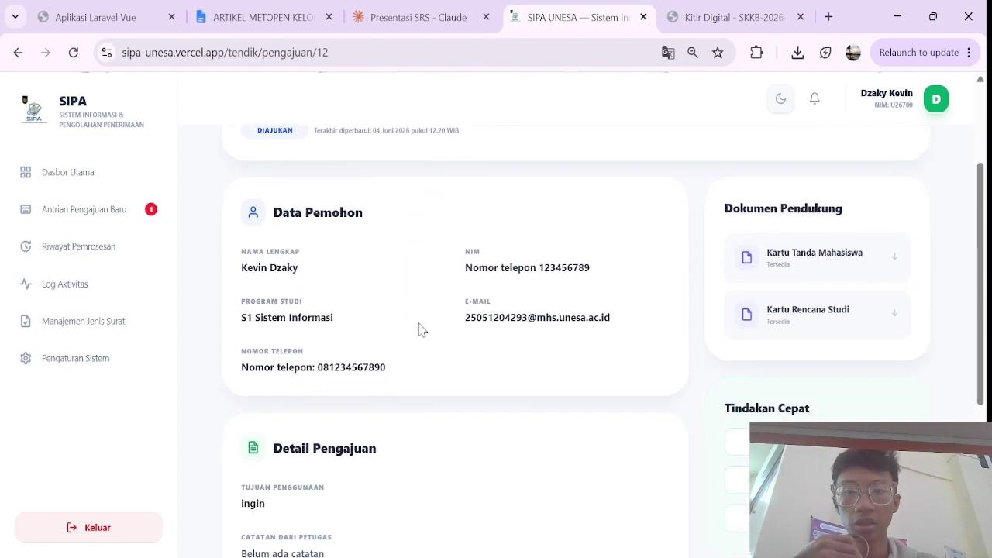
scroll(449, 328, "down", 4)
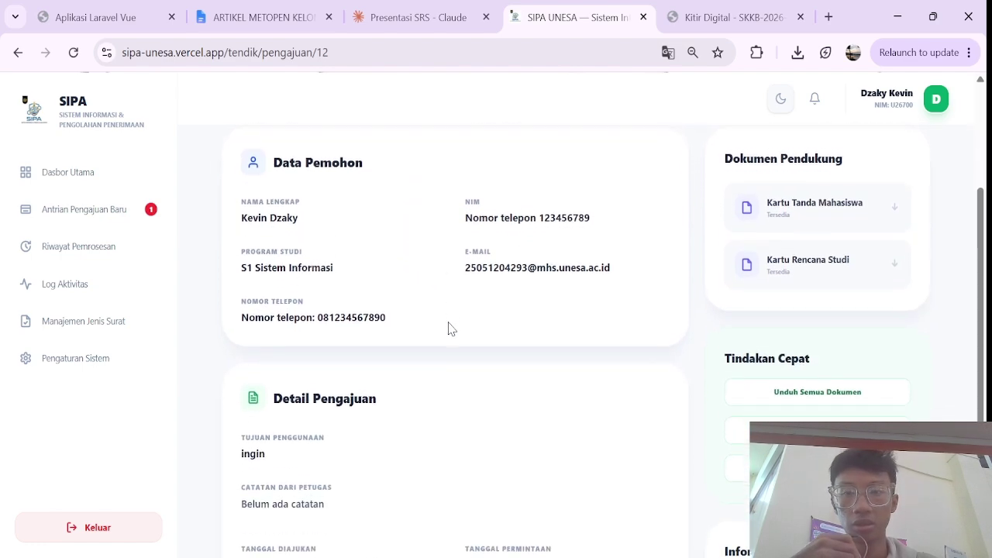
scroll(449, 328, "down", 2)
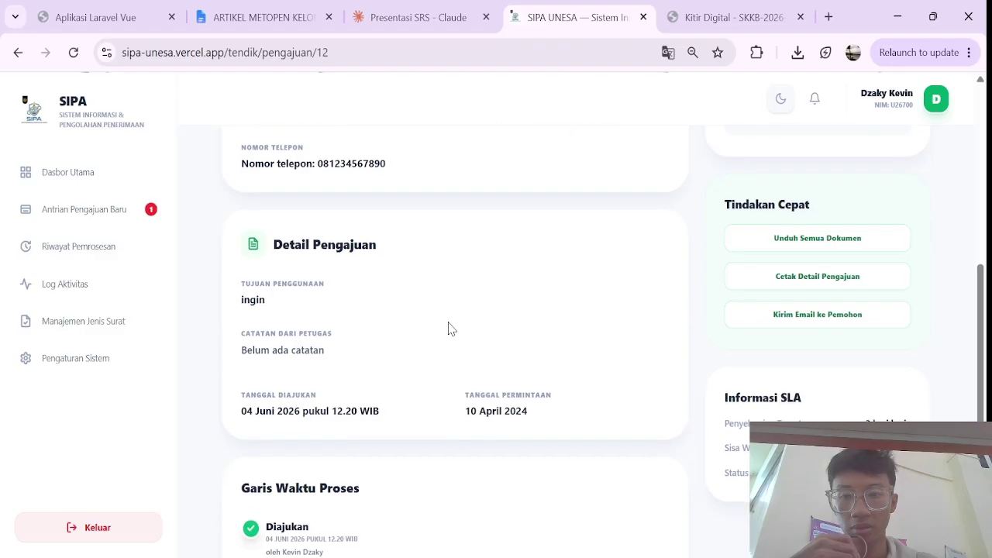
scroll(445, 325, "down", 1)
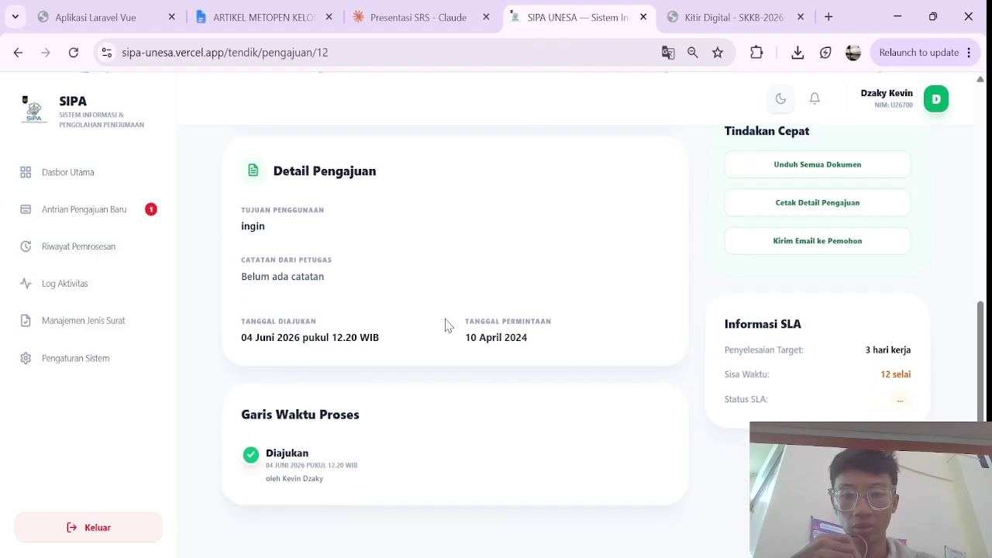
scroll(512, 425, "up", 1)
scroll(511, 426, "down", 1)
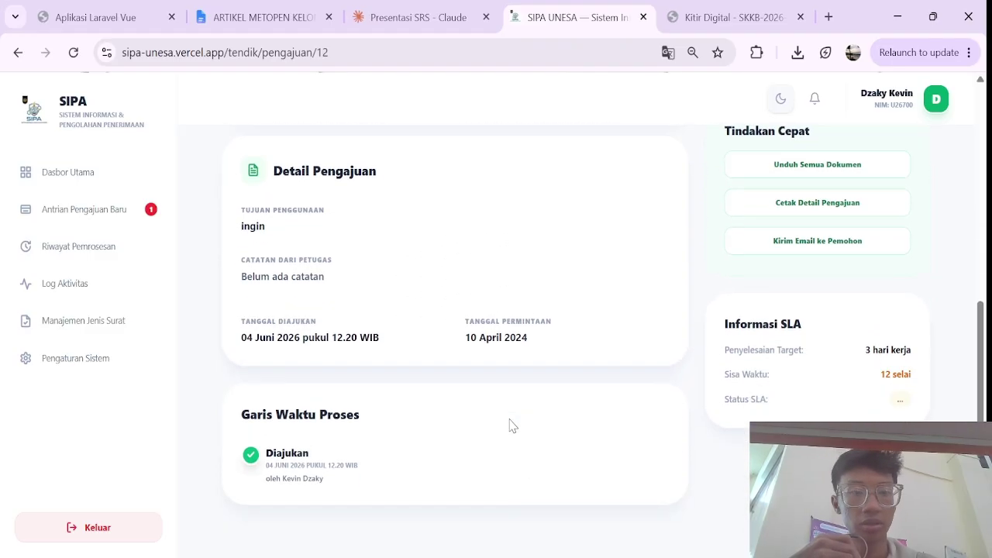
scroll(680, 325, "up", 8)
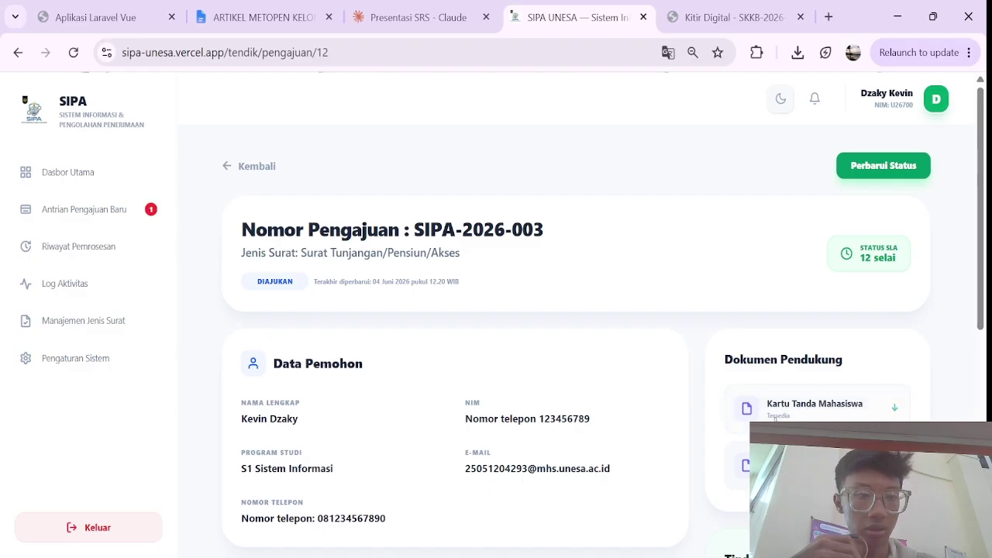
Step: View the Kartu Rencana Studi attachment and the ERD image in new tabs, closing each afterward
left_click(800, 406)
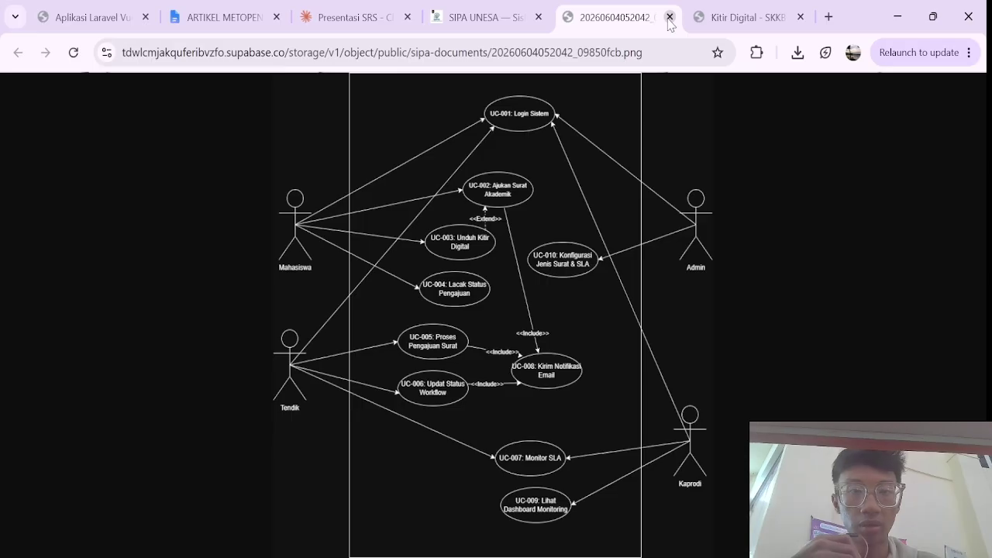
left_click(669, 17)
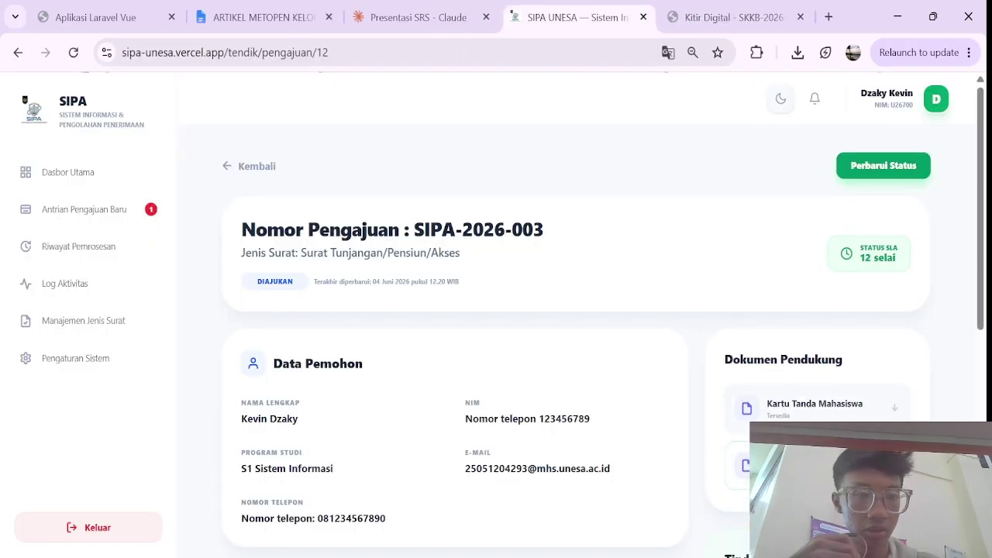
left_click(806, 464)
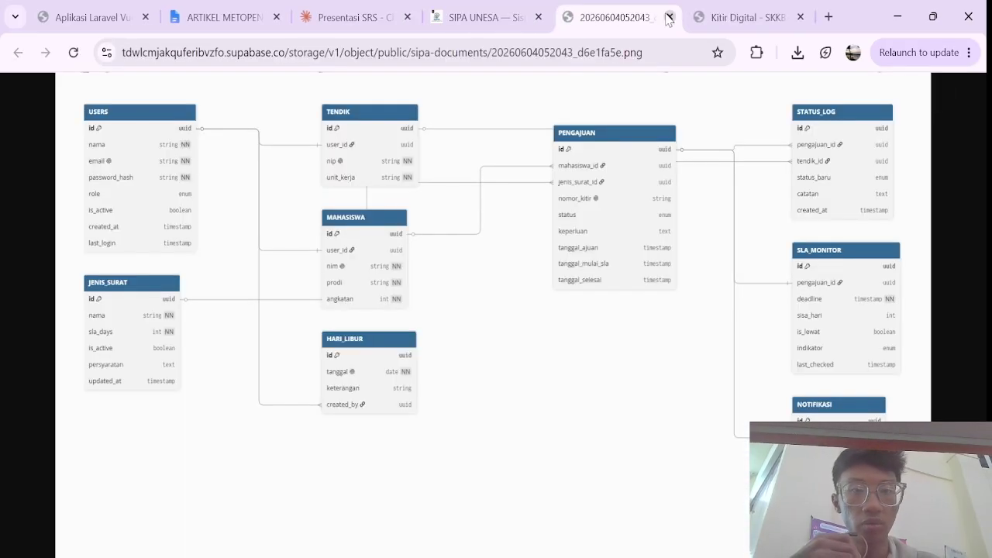
left_click(670, 17)
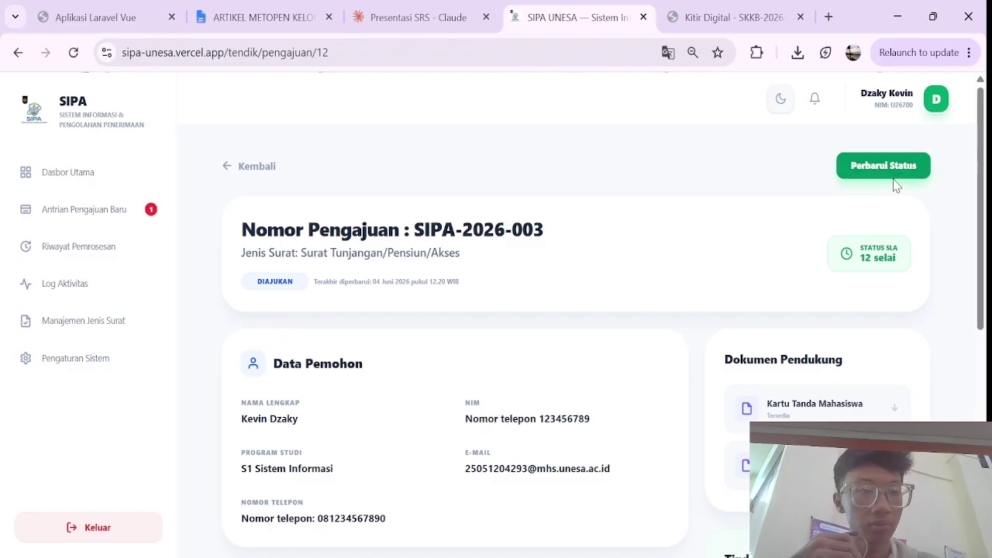
scroll(814, 302, "down", 2)
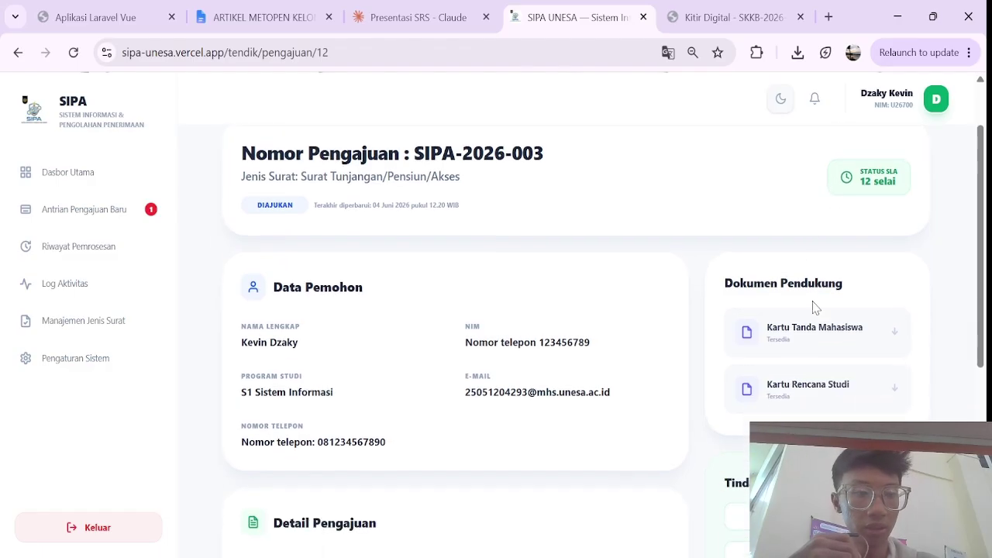
scroll(890, 274, "down", 1)
scroll(891, 333, "up", 3)
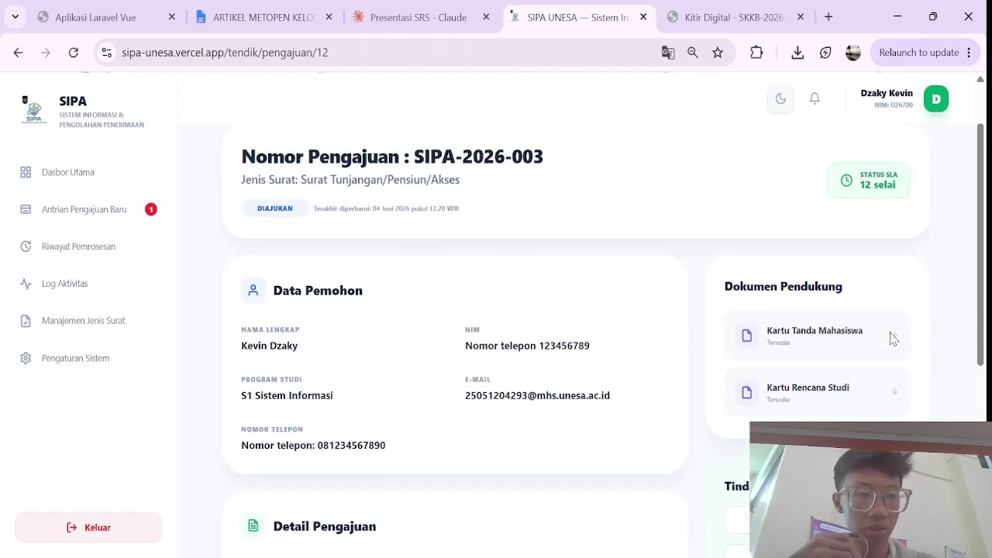
Step: Update the submission's status to Diterima Tendik and save the change
left_click(884, 165)
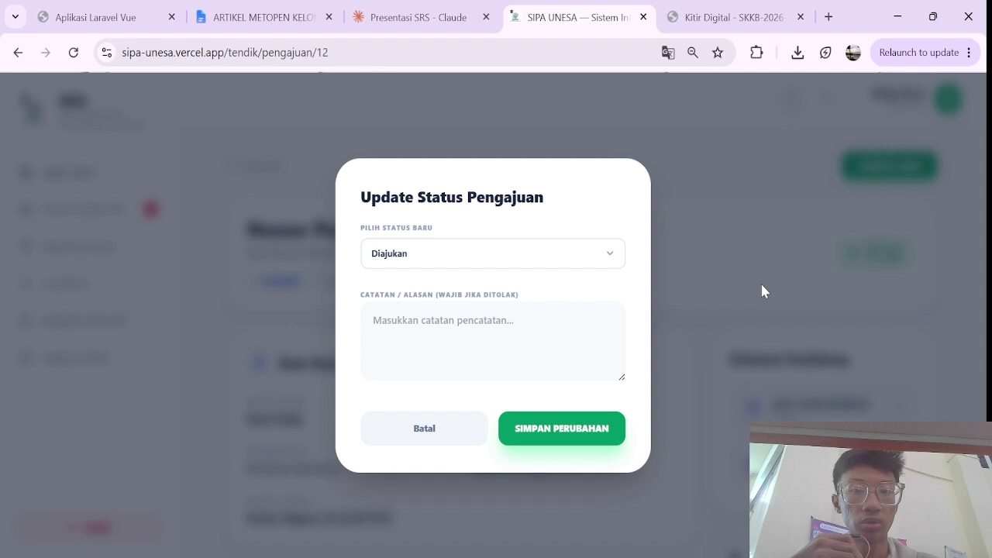
left_click(594, 251)
left_click(435, 335)
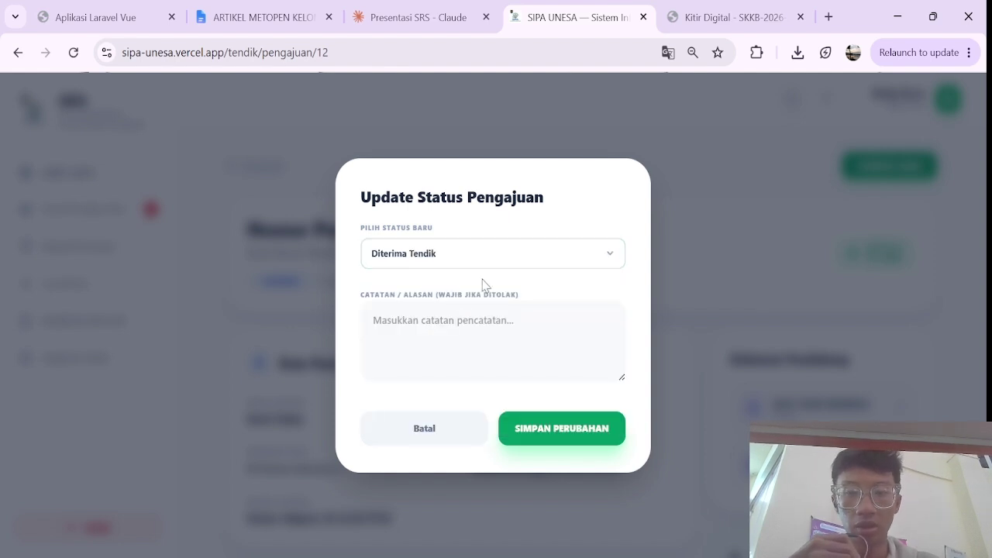
left_click(484, 259)
left_click(463, 355)
left_click(482, 257)
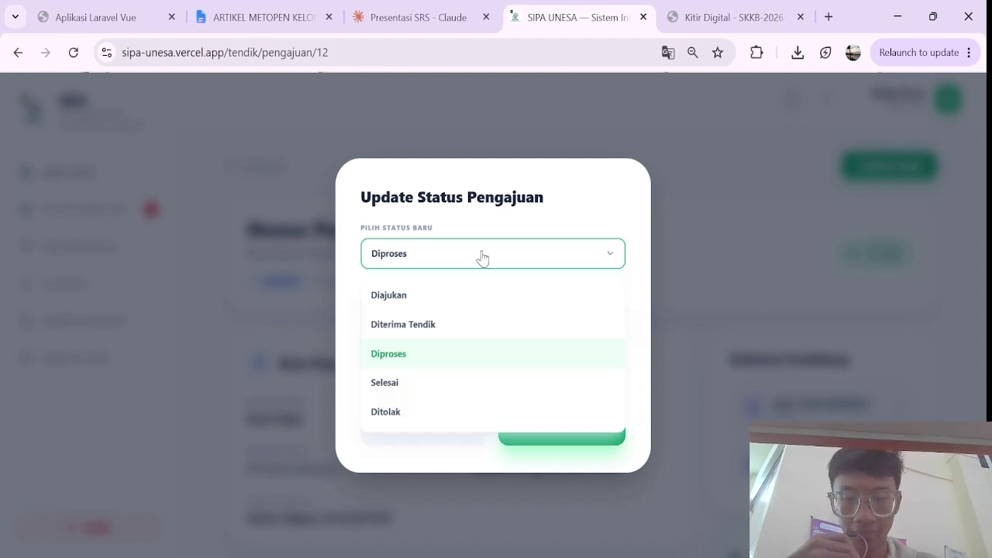
left_click(443, 333)
left_click(550, 438)
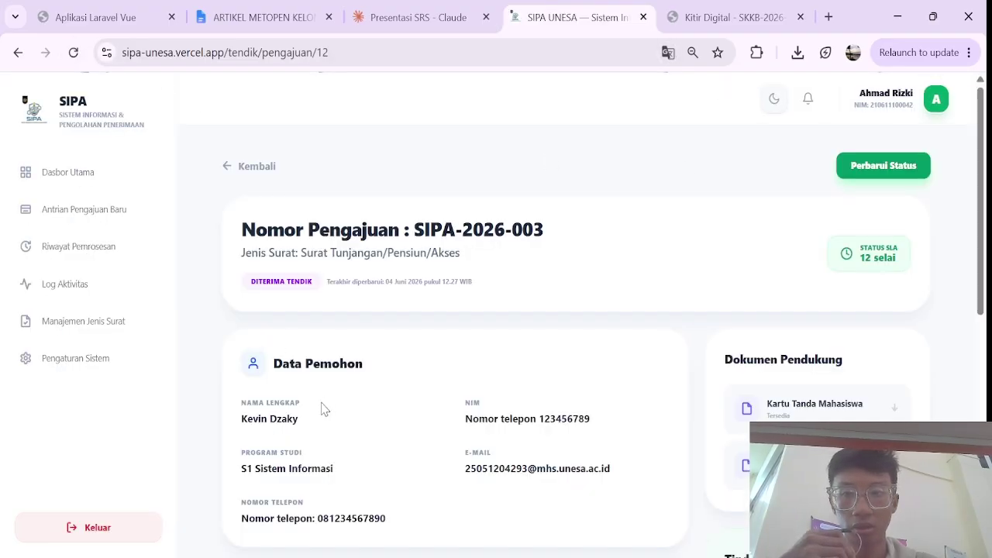
scroll(324, 409, "down", 6)
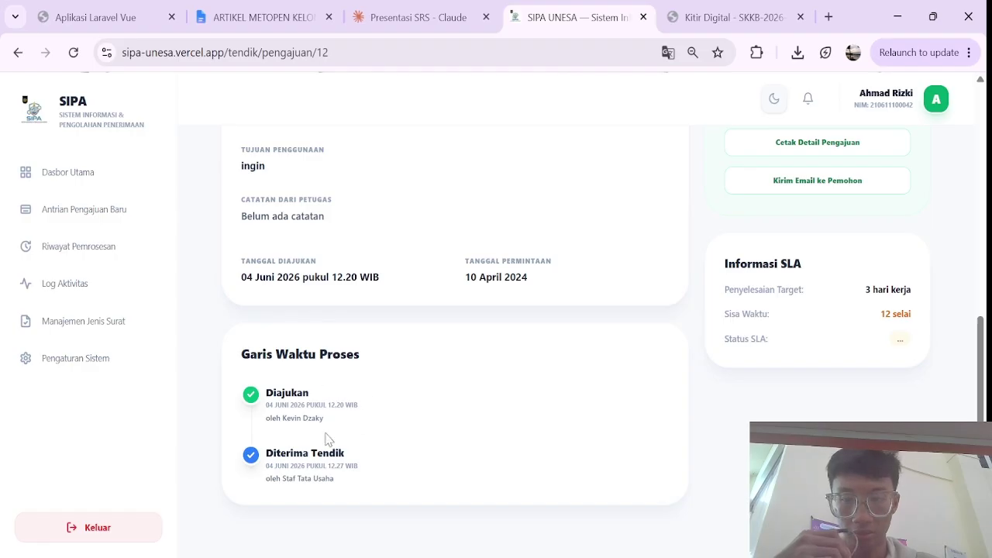
scroll(372, 445, "up", 1)
scroll(365, 449, "down", 1)
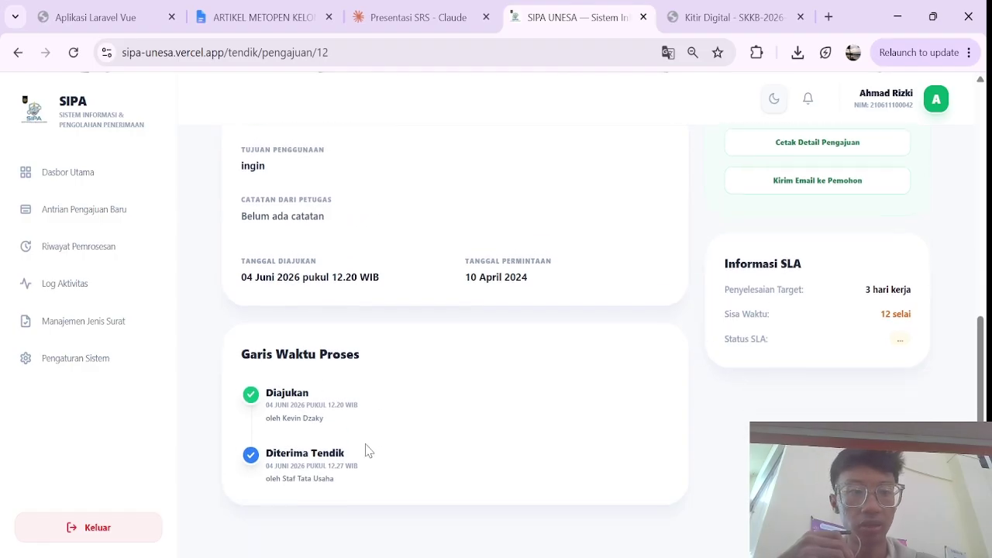
scroll(456, 469, "up", 7)
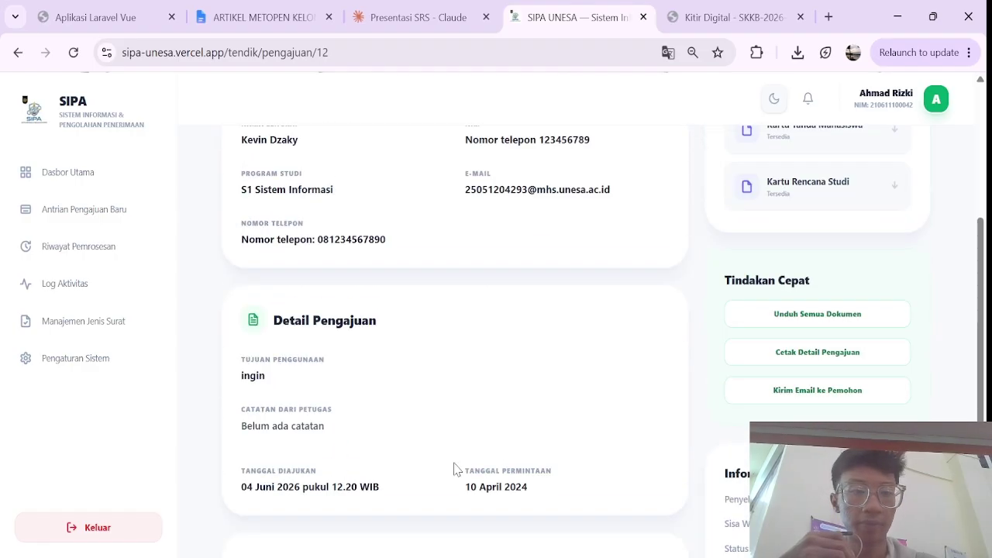
Step: Update the status again to Diproses, save, and reload after the application error
left_click(887, 173)
left_click(511, 256)
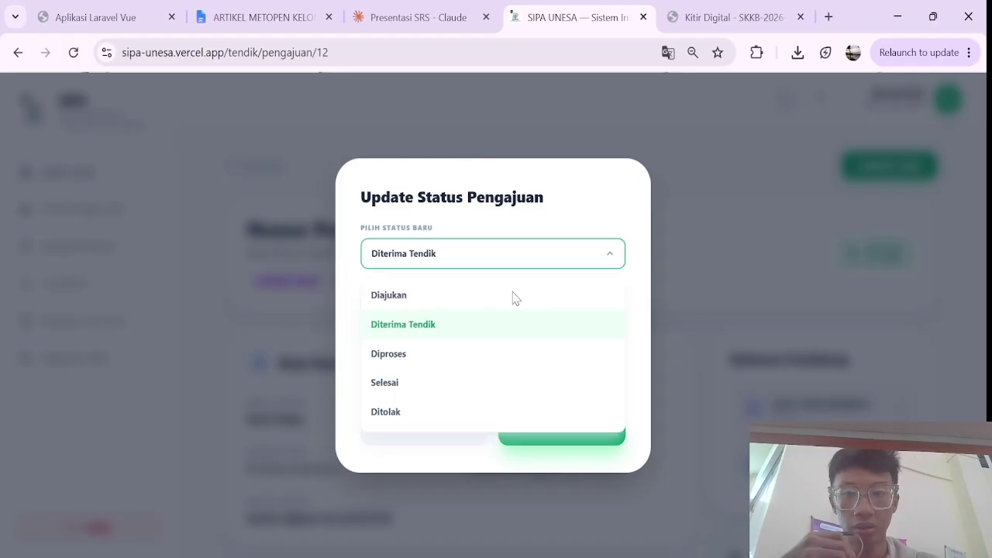
left_click(441, 353)
left_click(524, 353)
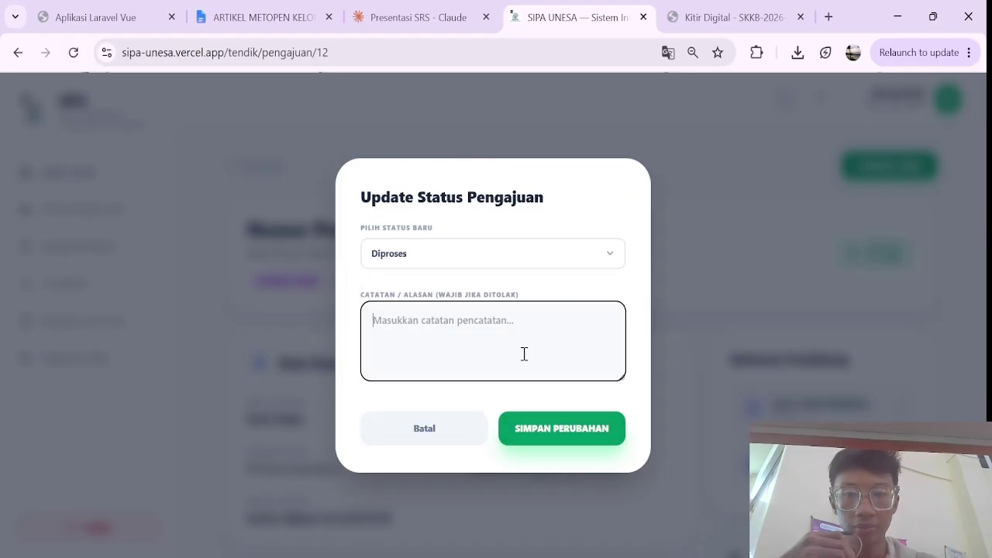
left_click(550, 432)
left_click(74, 52)
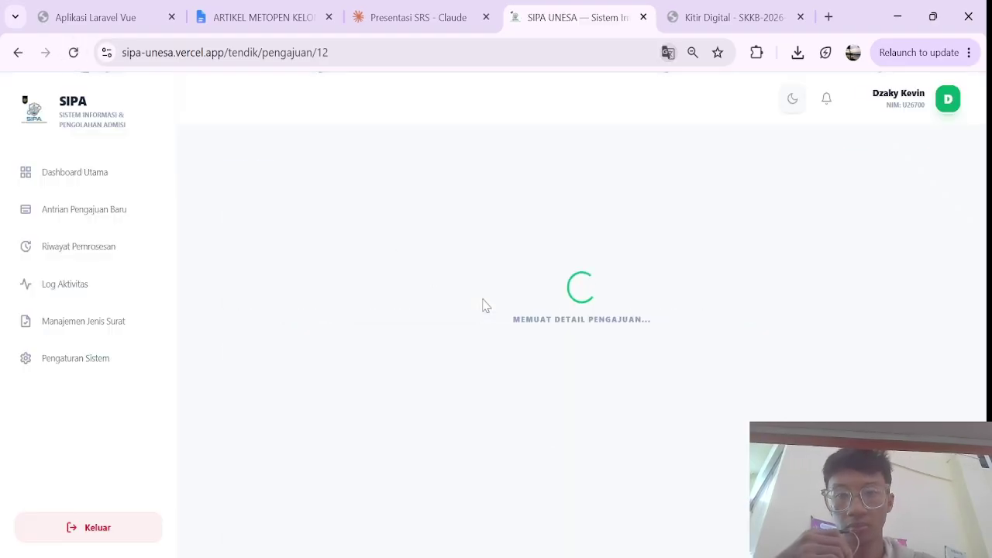
scroll(392, 302, "down", 3)
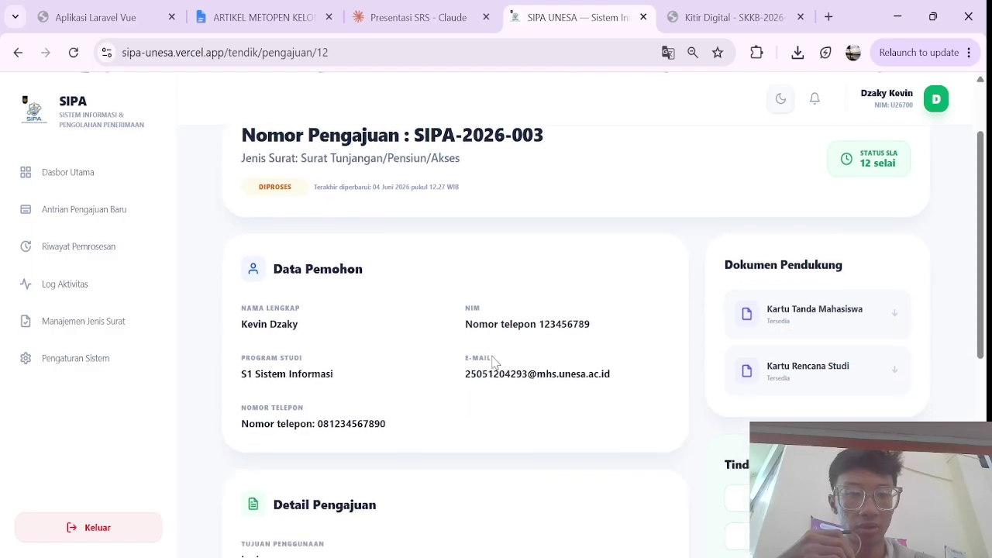
scroll(339, 266, "up", 2)
scroll(338, 266, "up", 1)
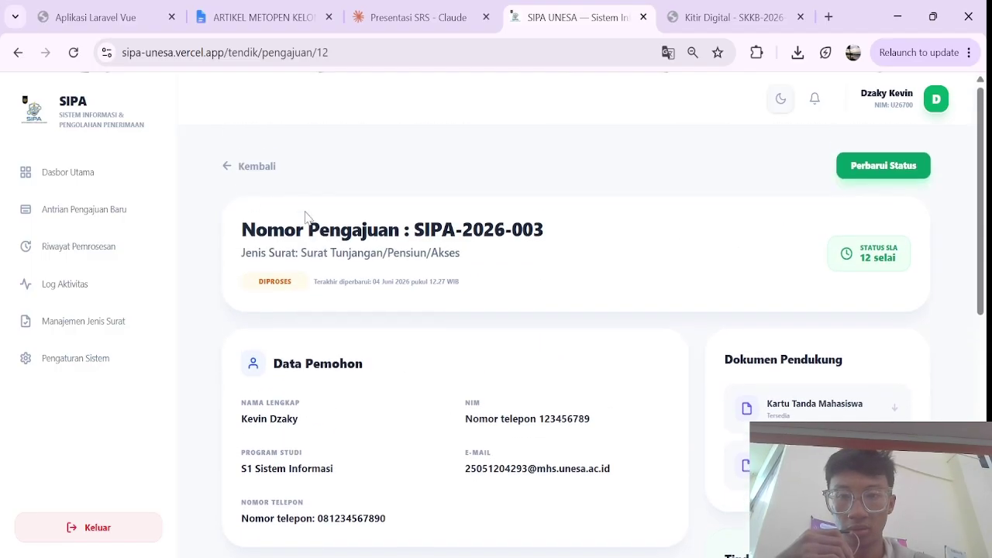
Step: Open the verification workspace for SIPA-2026-003 from the tendik dashboard
left_click(237, 167)
scroll(400, 284, "down", 4)
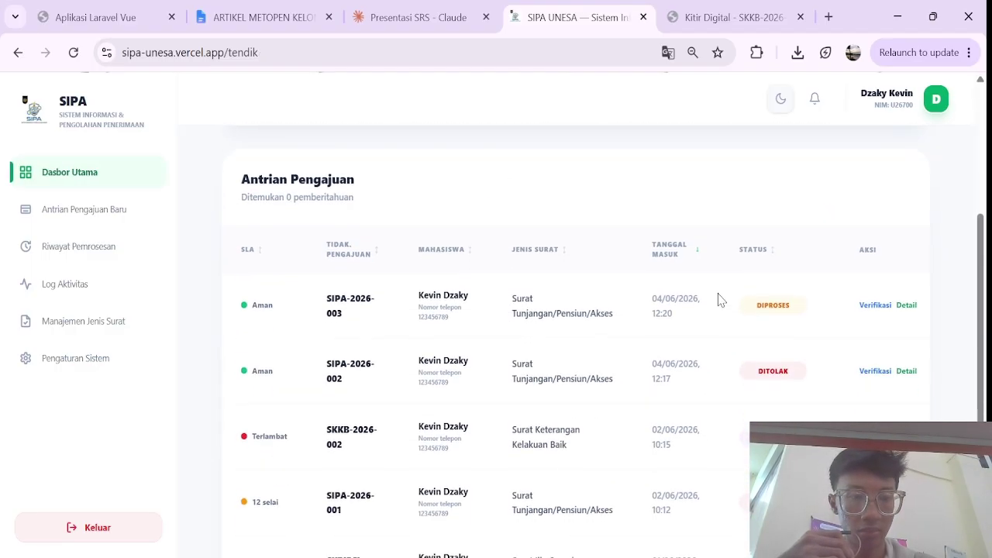
left_click(875, 305)
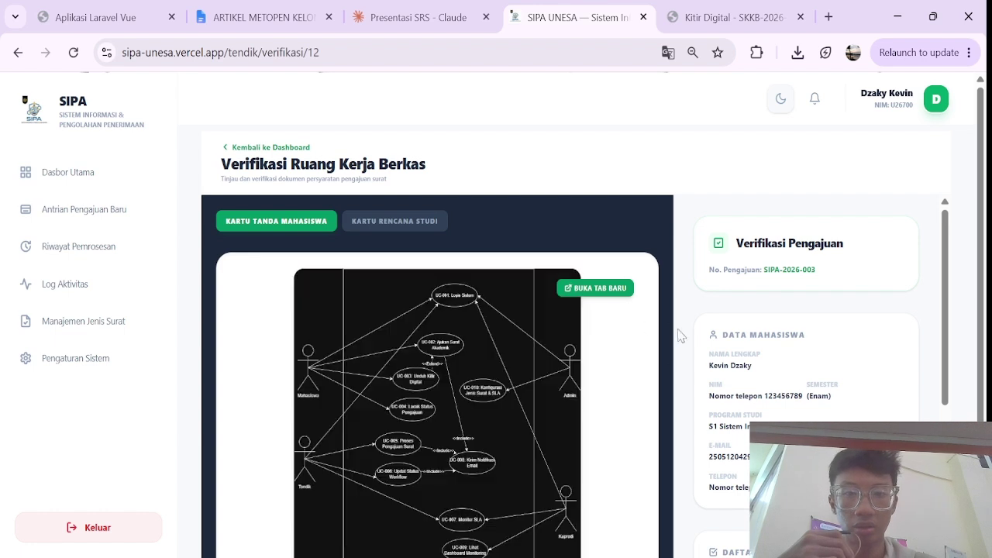
scroll(668, 364, "down", 1)
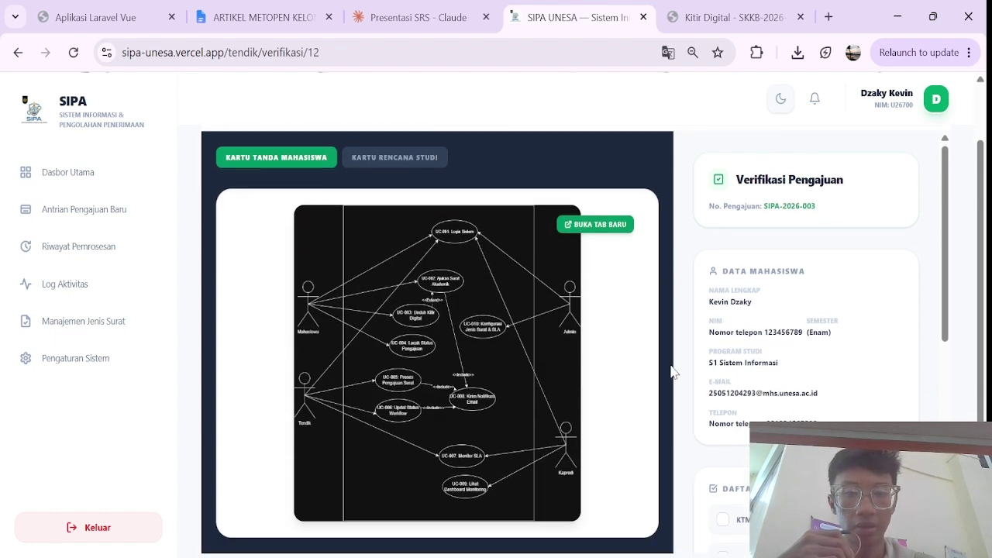
scroll(773, 391, "down", 6)
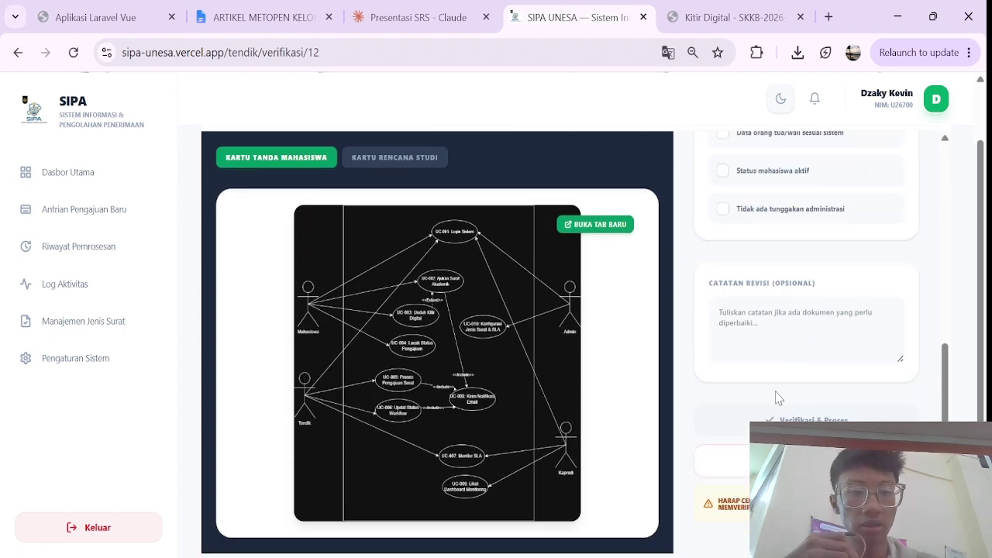
scroll(779, 397, "up", 2)
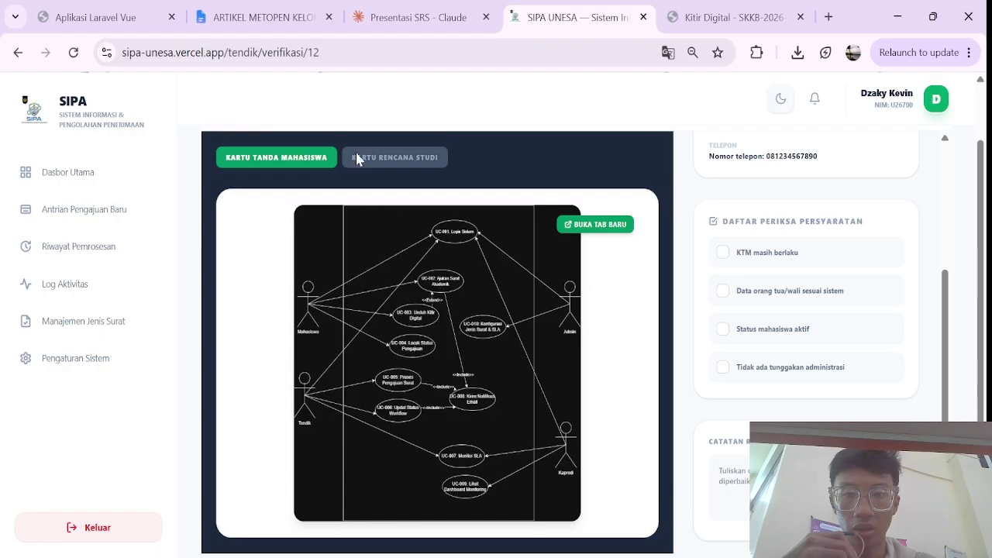
scroll(394, 221, "up", 1)
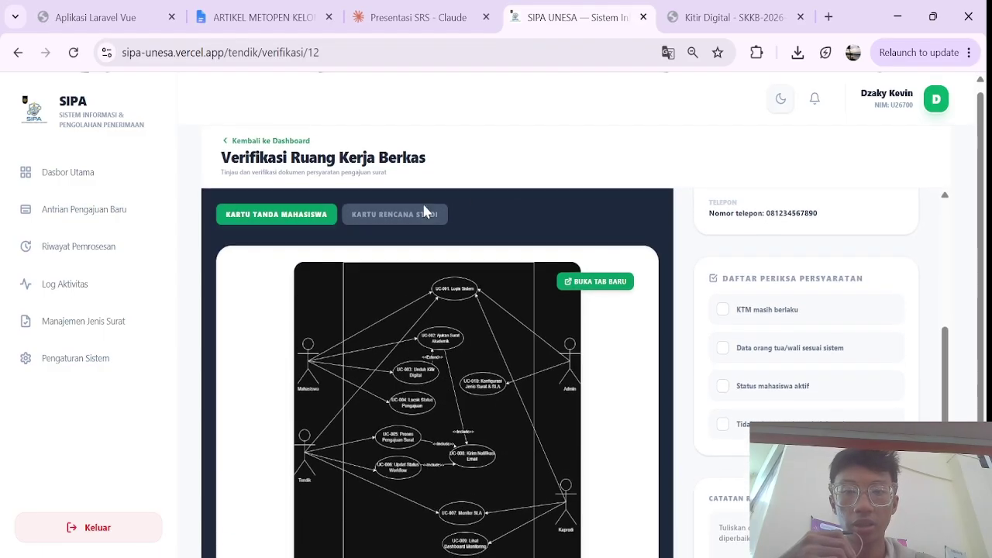
scroll(462, 212, "down", 1)
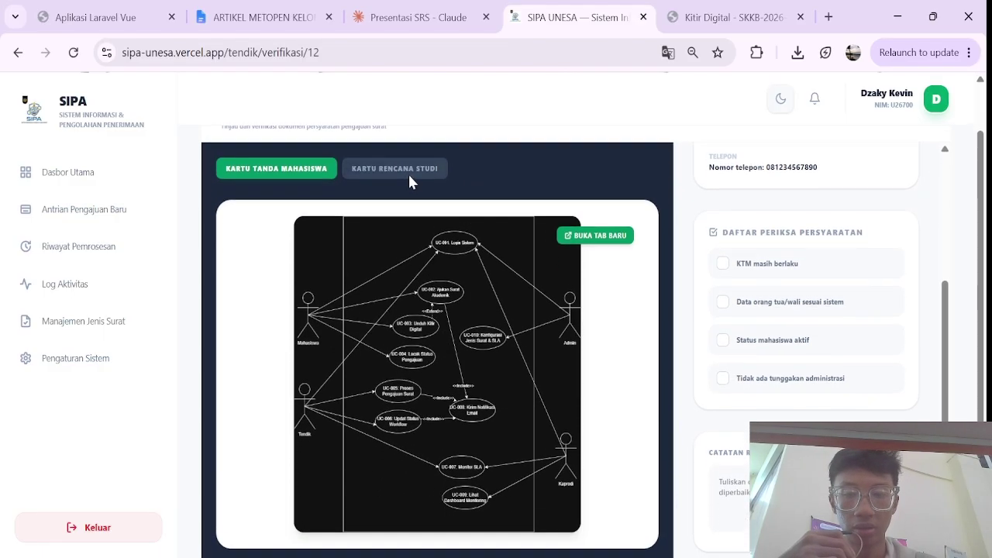
scroll(396, 178, "up", 1)
scroll(364, 279, "down", 1)
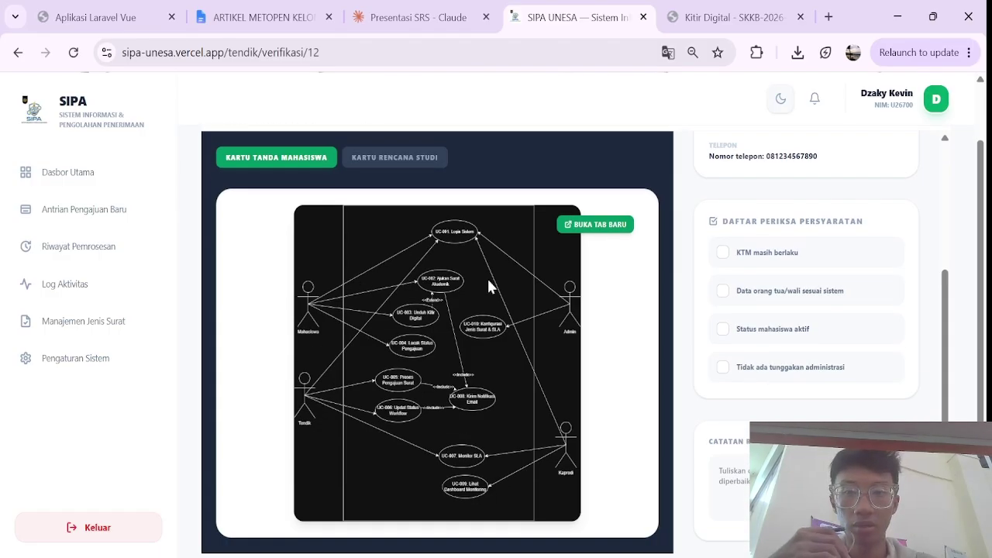
Step: Inspect the uploaded documents: use-case diagram, ERD, Kartu Rencana Studi and Kartu Tanda Mahasiswa
left_click(593, 224)
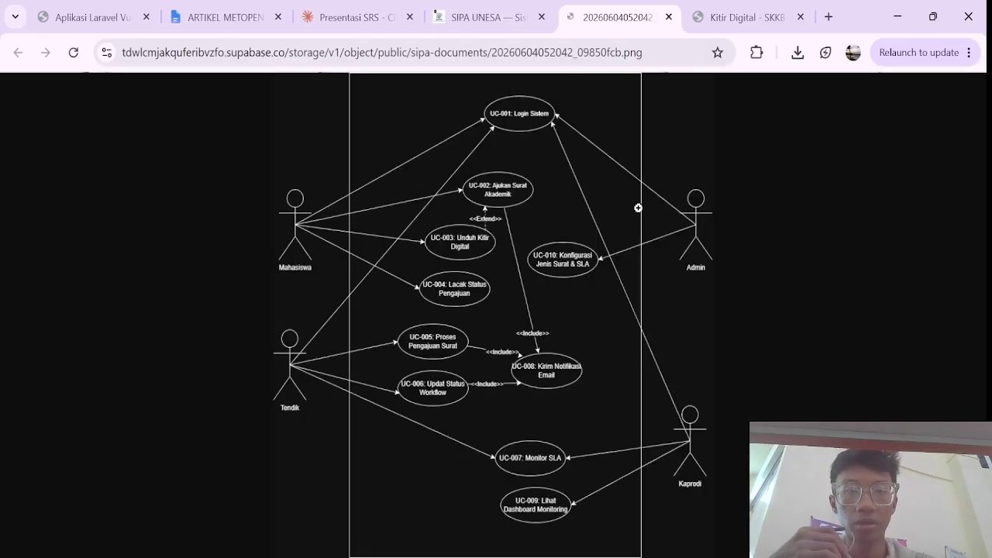
left_click(669, 16)
left_click(392, 161)
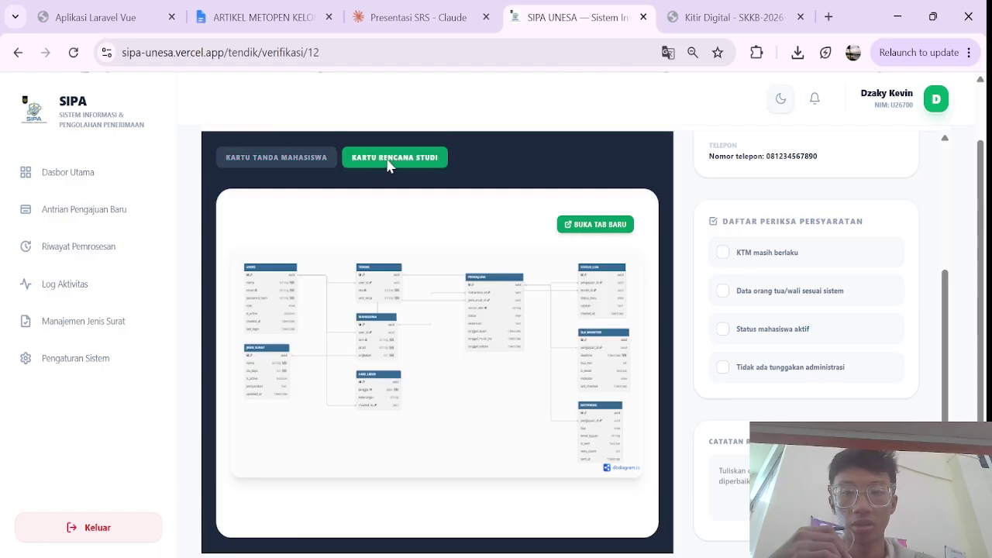
scroll(492, 261, "up", 1)
left_click(583, 286)
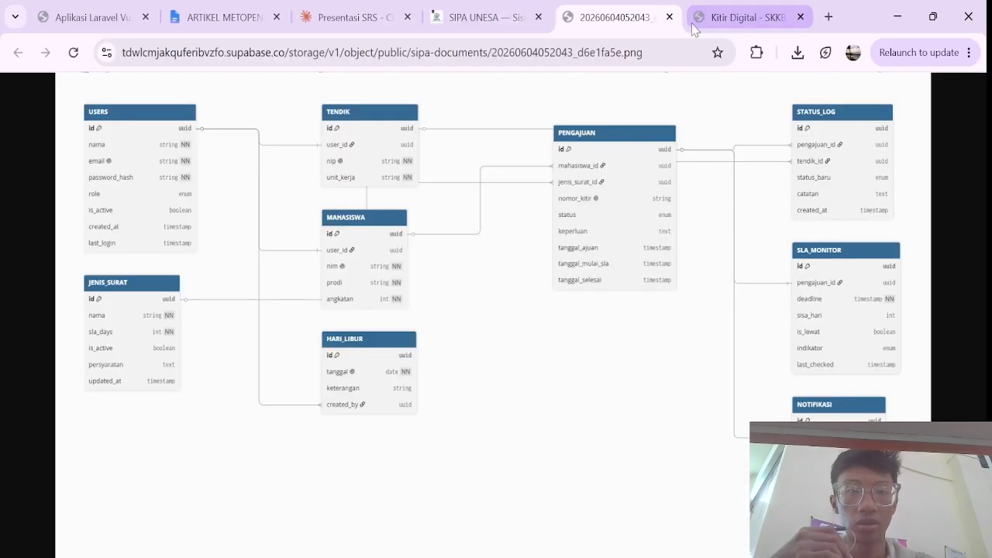
left_click(669, 16)
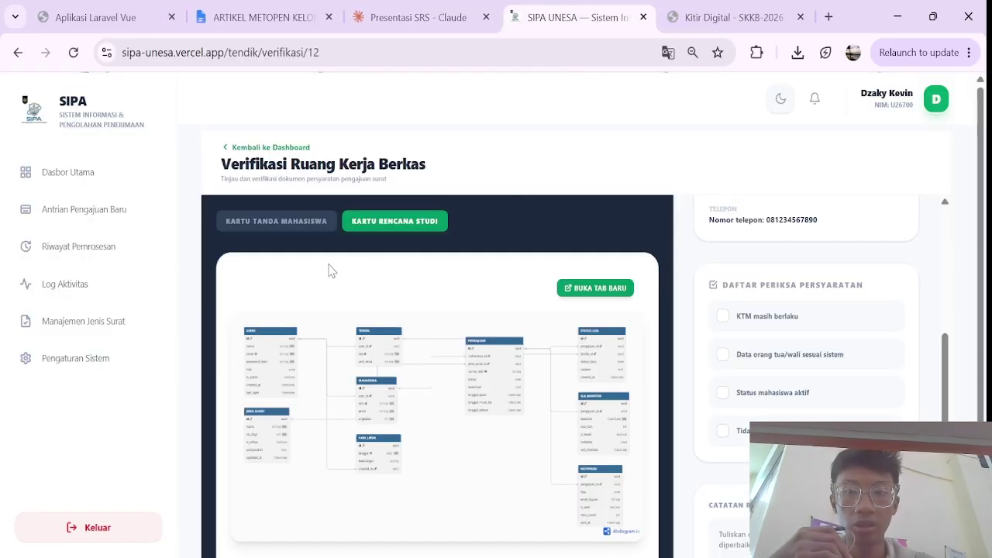
left_click(310, 221)
left_click(360, 220)
scroll(582, 310, "down", 1)
scroll(582, 310, "up", 1)
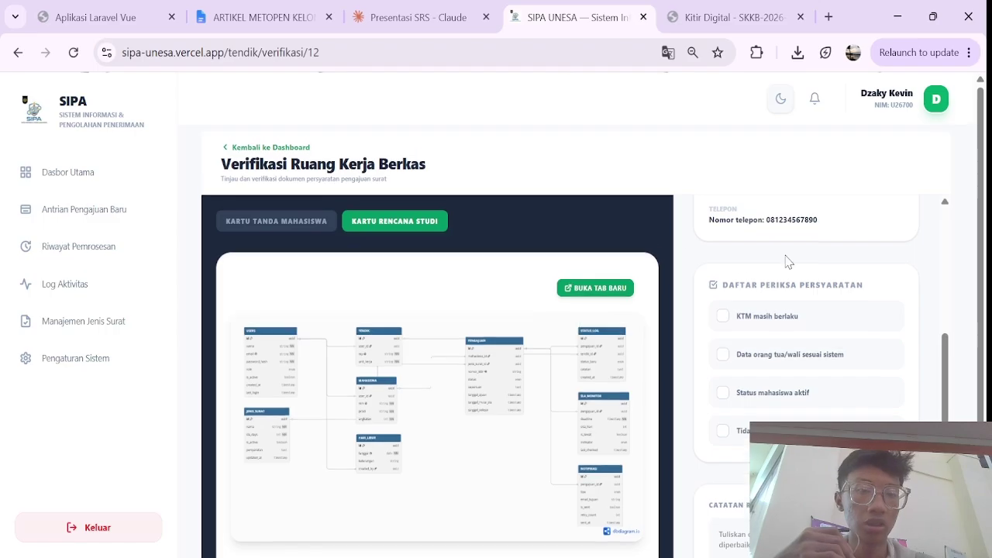
scroll(794, 265, "up", 3)
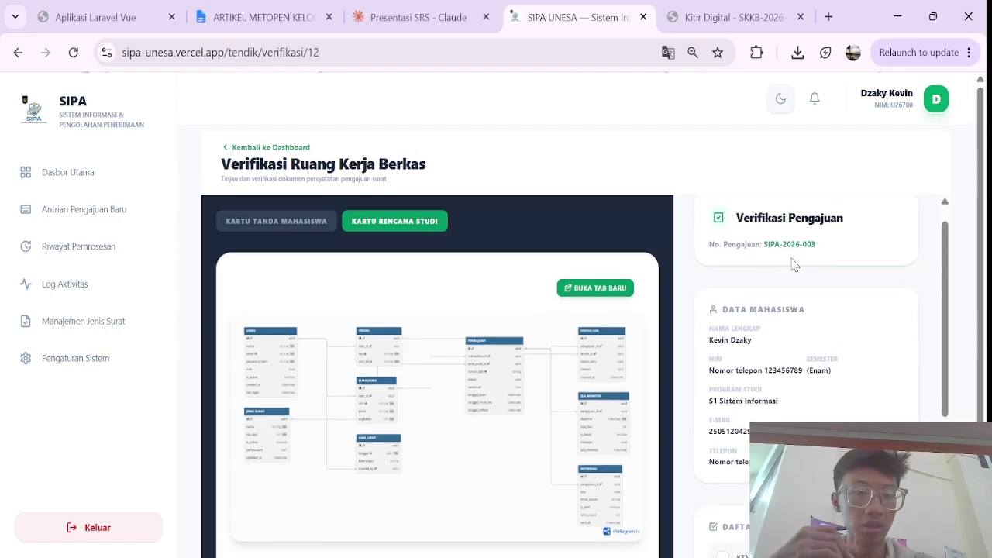
scroll(798, 310, "down", 5)
scroll(803, 353, "down", 1)
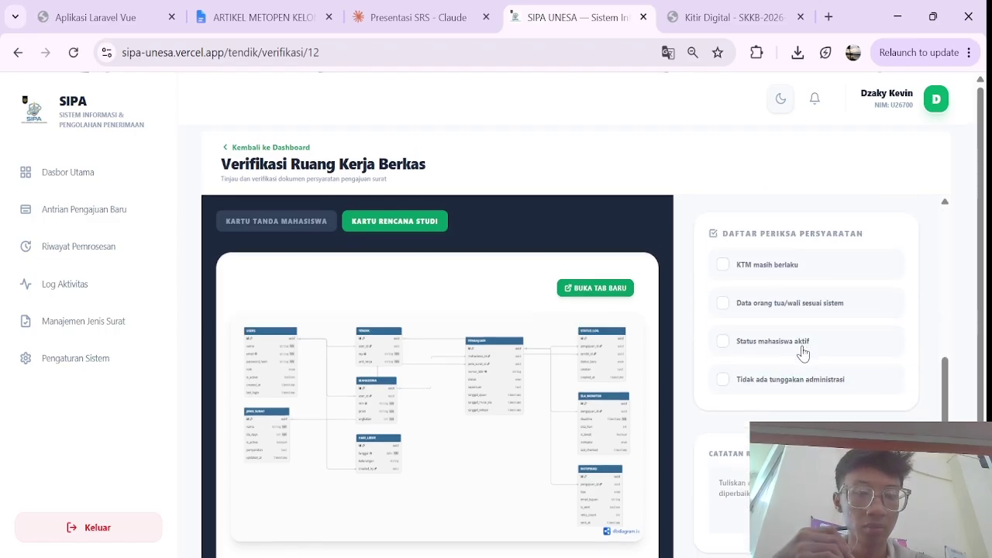
left_click(329, 221)
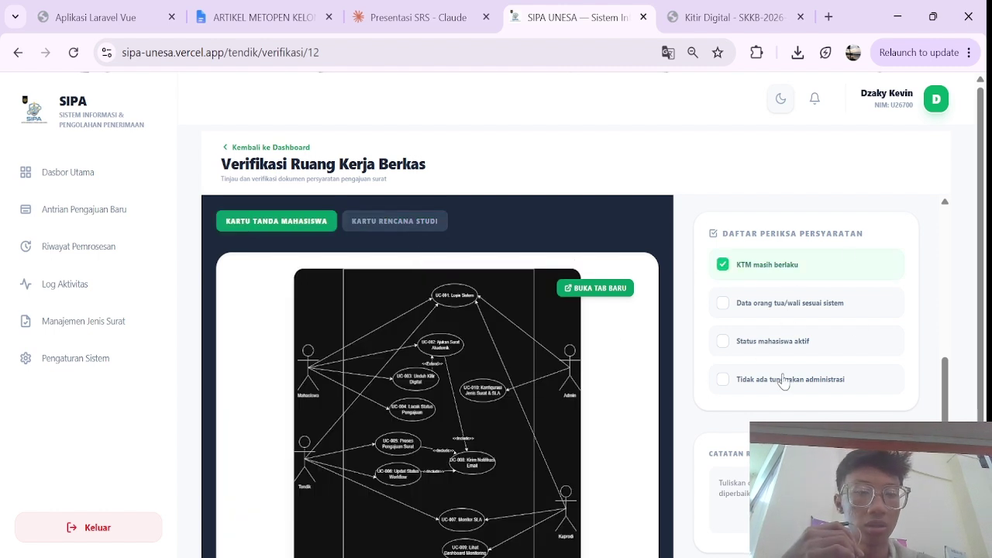
scroll(713, 375, "down", 3)
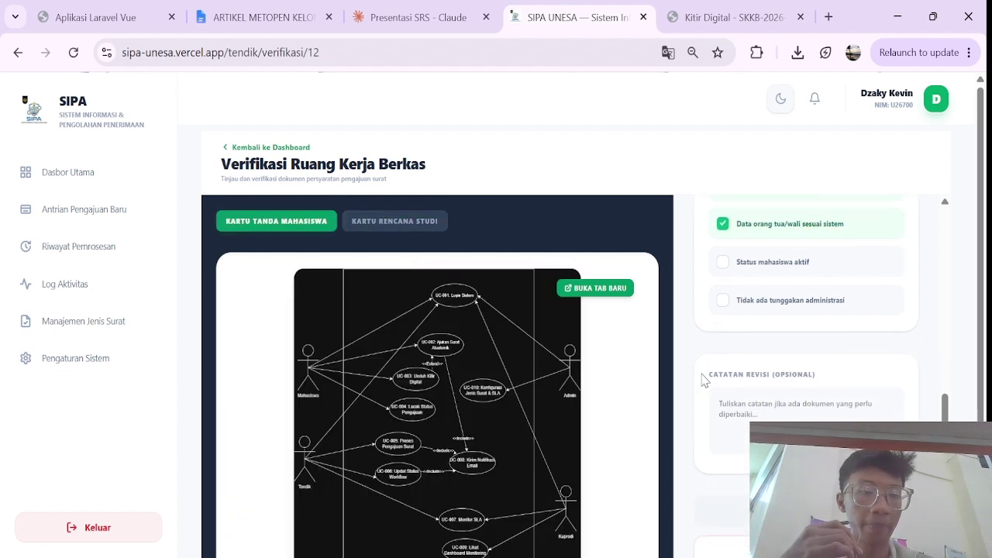
Step: Enter the revision note 'hampir sesuai', tick the requirements, and submit Verifikasi & Proses
left_click(762, 385)
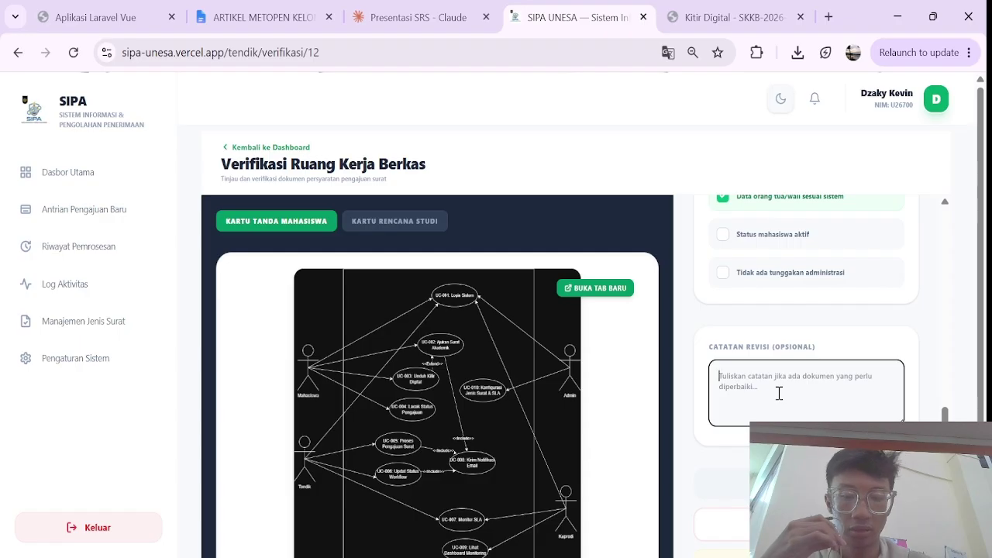
type("N")
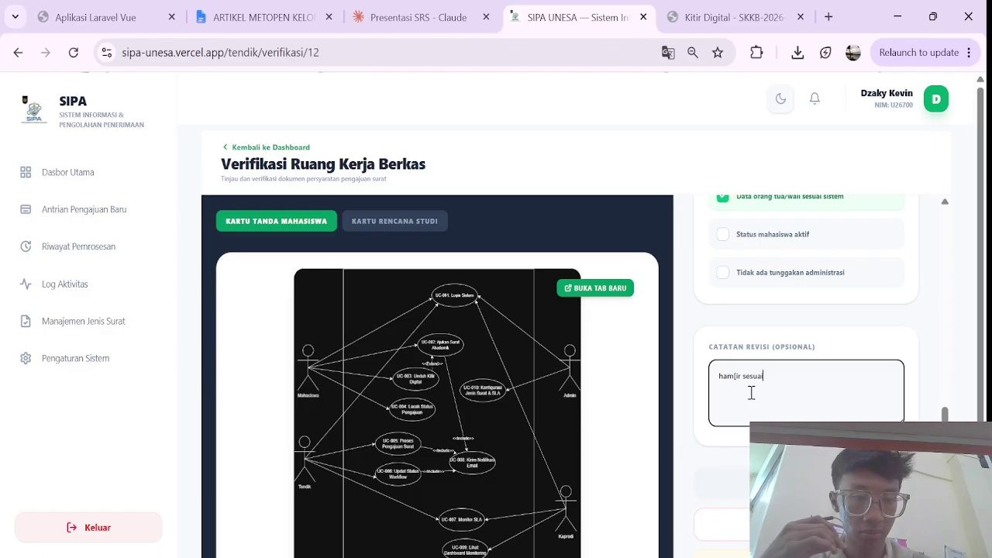
scroll(806, 409, "down", 1)
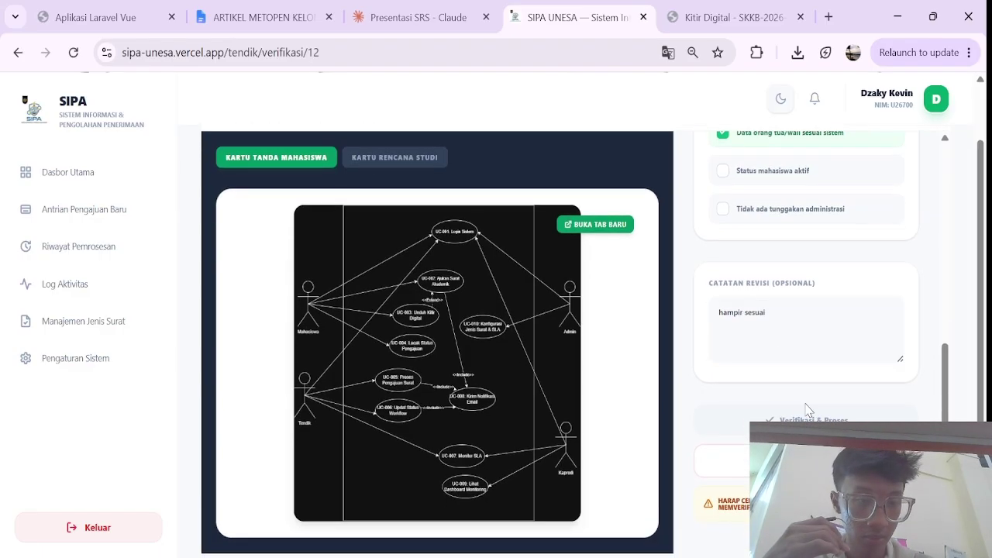
scroll(782, 378, "up", 1)
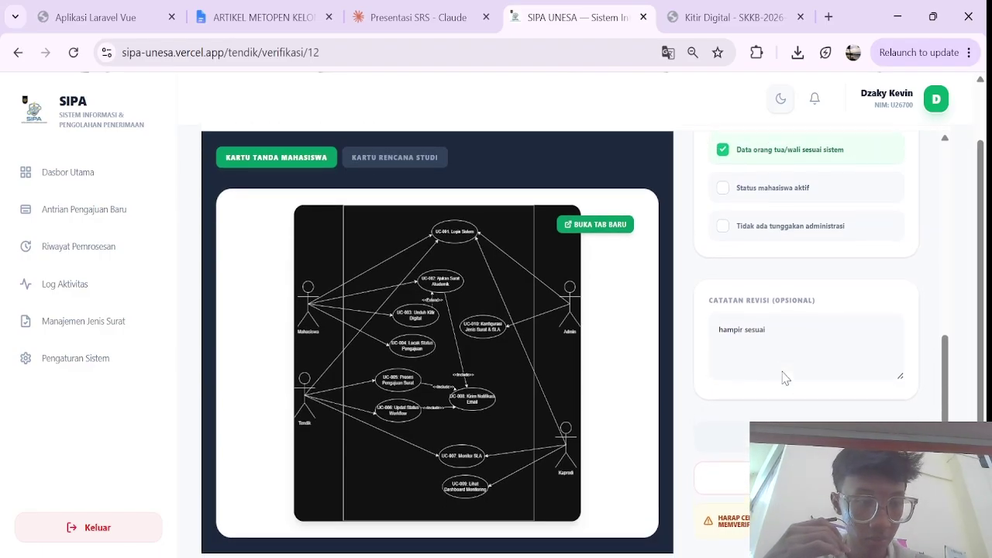
scroll(791, 310, "up", 3)
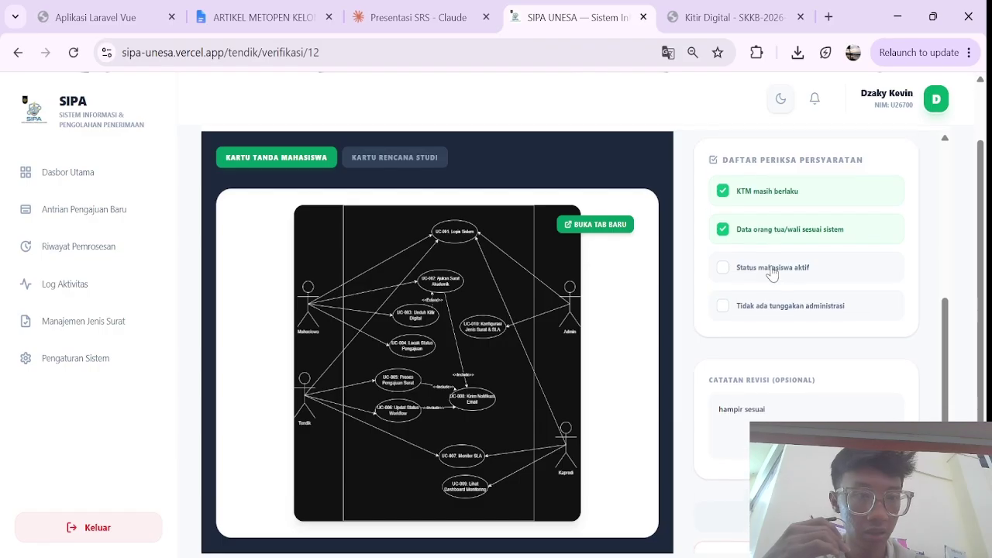
left_click(758, 342)
left_click(755, 385)
scroll(770, 408, "down", 3)
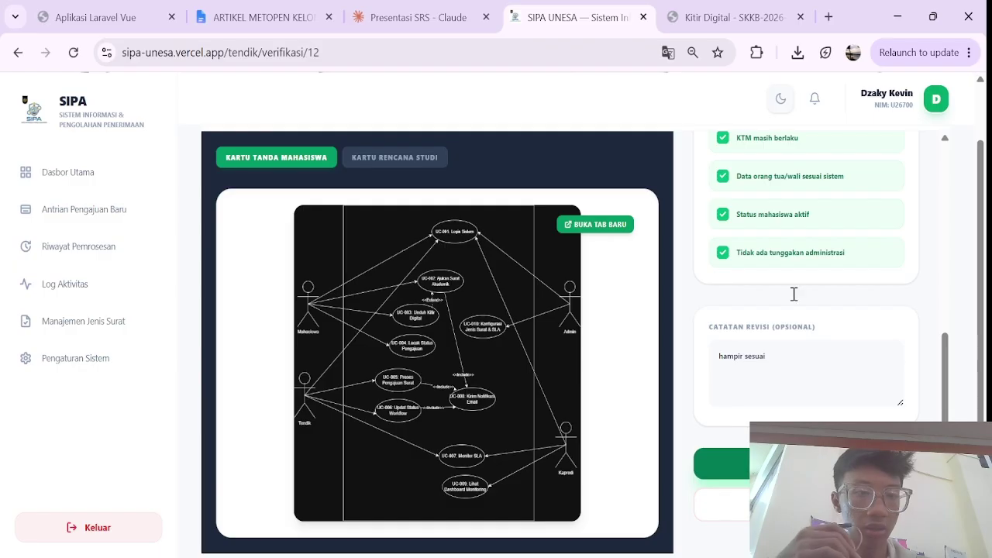
left_click(722, 464)
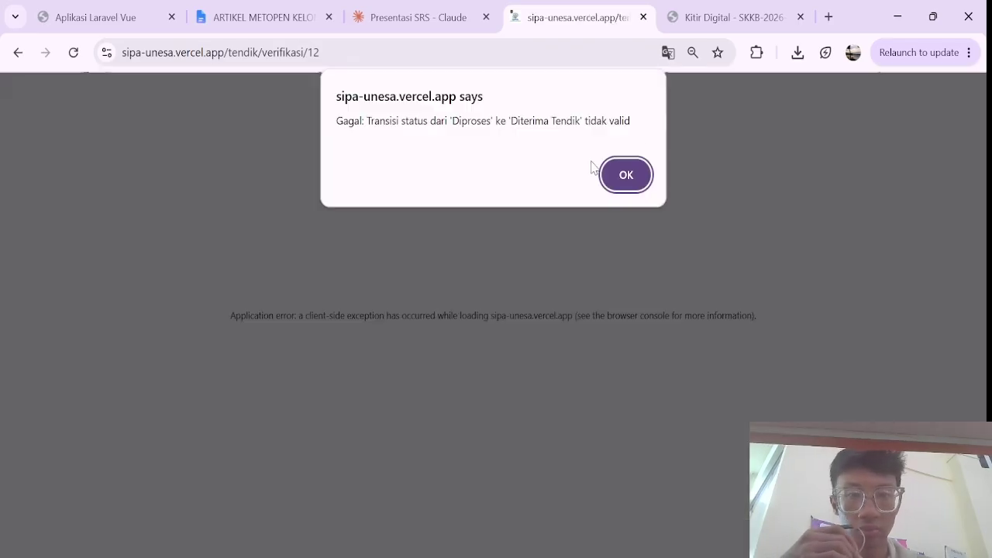
Step: Dismiss the failed-transition alert and reload the verification page
left_click(622, 176)
left_click(72, 52)
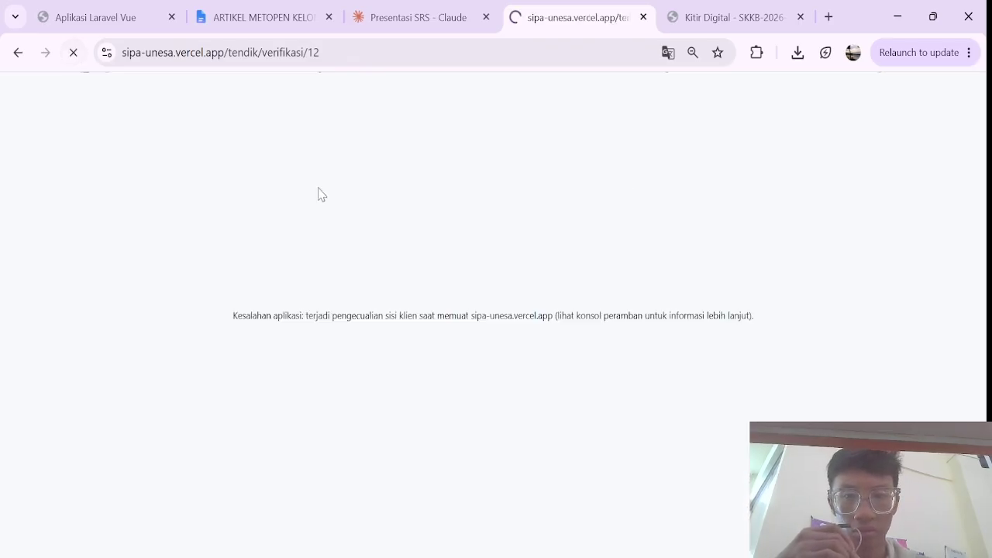
scroll(706, 239, "down", 5)
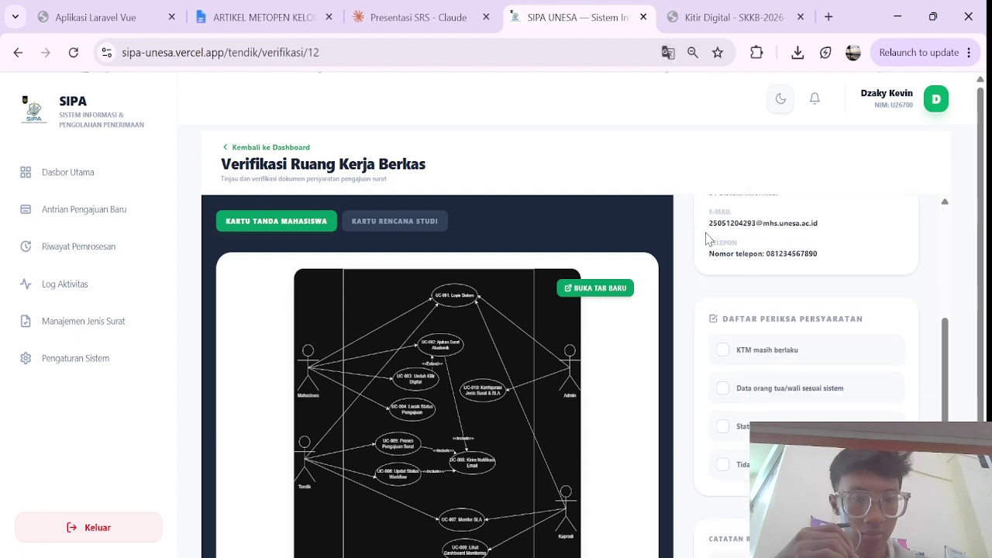
Step: Go back to Dasbor Utama and open the SIPA-2026-003 detail, still in Diproses
left_click(242, 154)
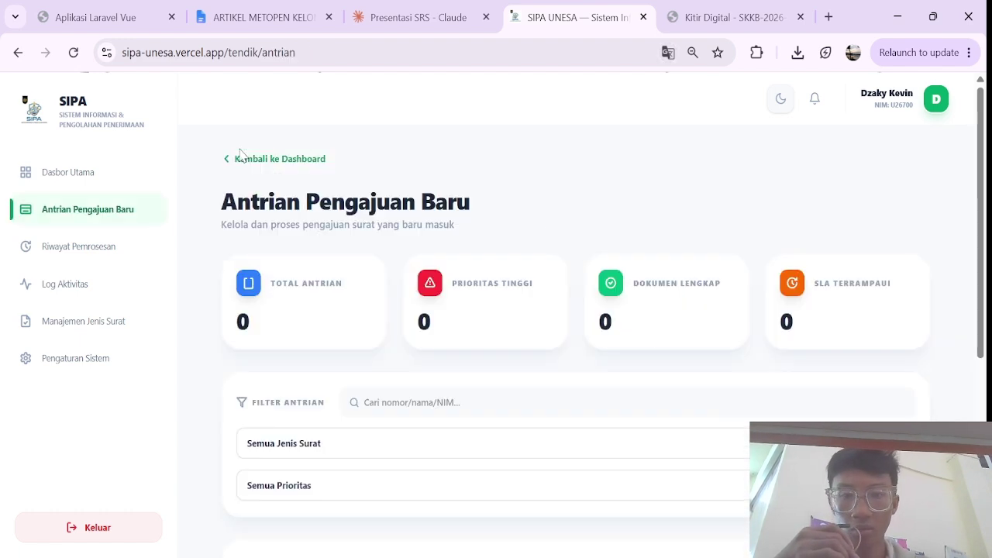
scroll(580, 254, "down", 4)
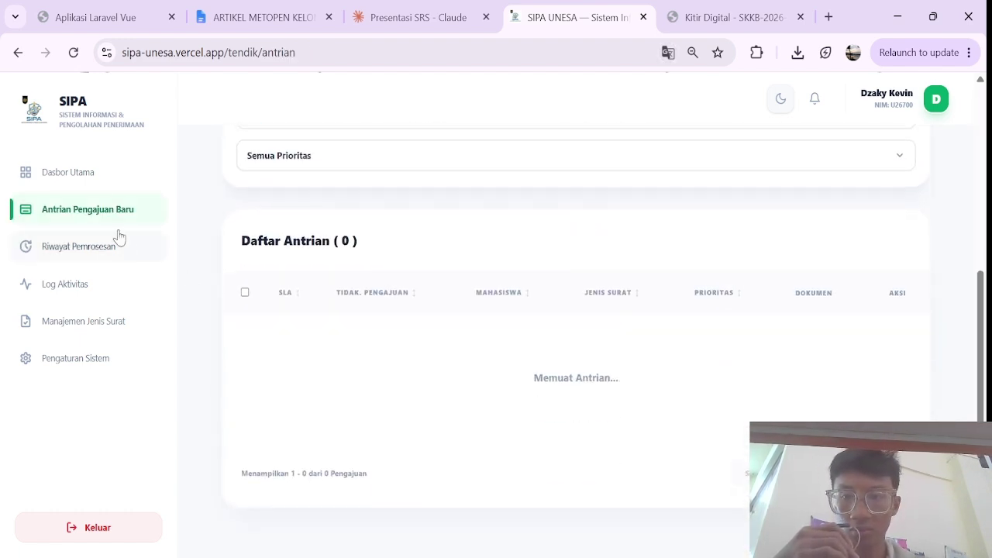
left_click(89, 176)
scroll(496, 411, "down", 3)
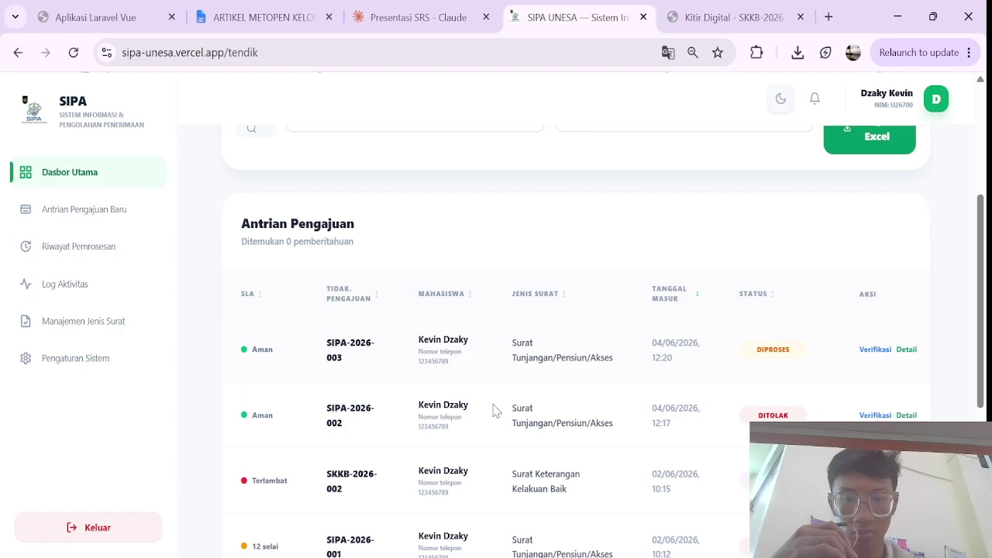
left_click(906, 345)
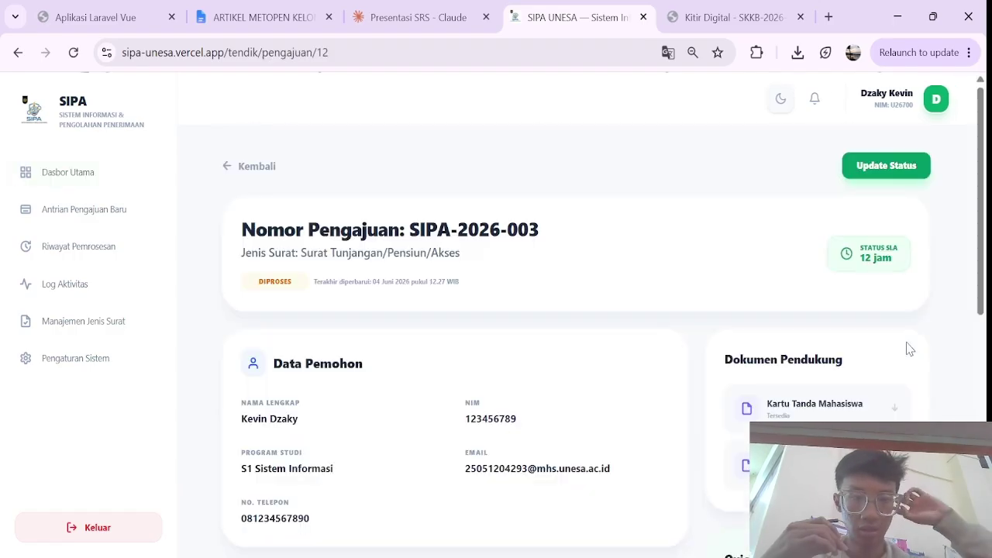
Step: Try changing SIPA-2026-003's status to Diajukan, dismiss the invalid-transition alert, and reload
left_click(883, 166)
left_click(412, 295)
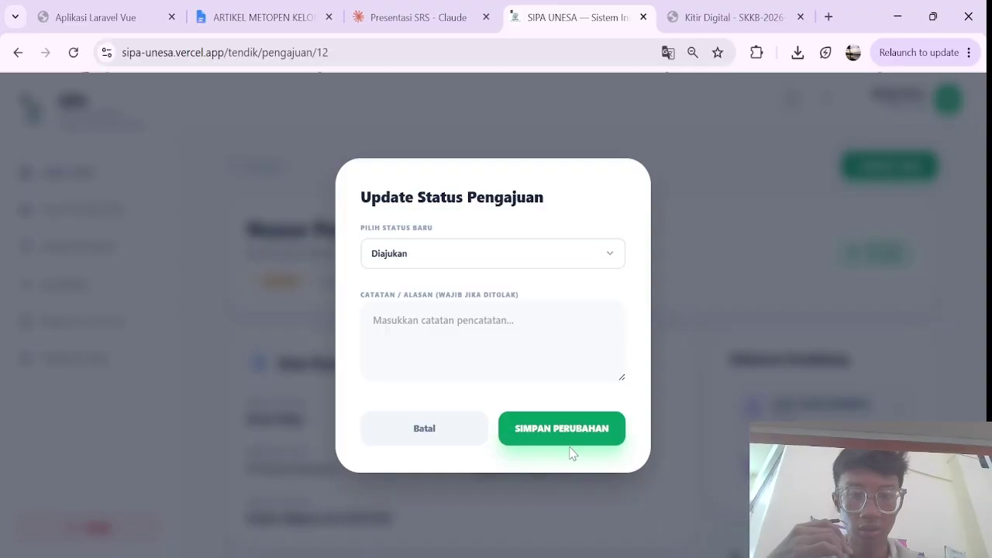
left_click(559, 428)
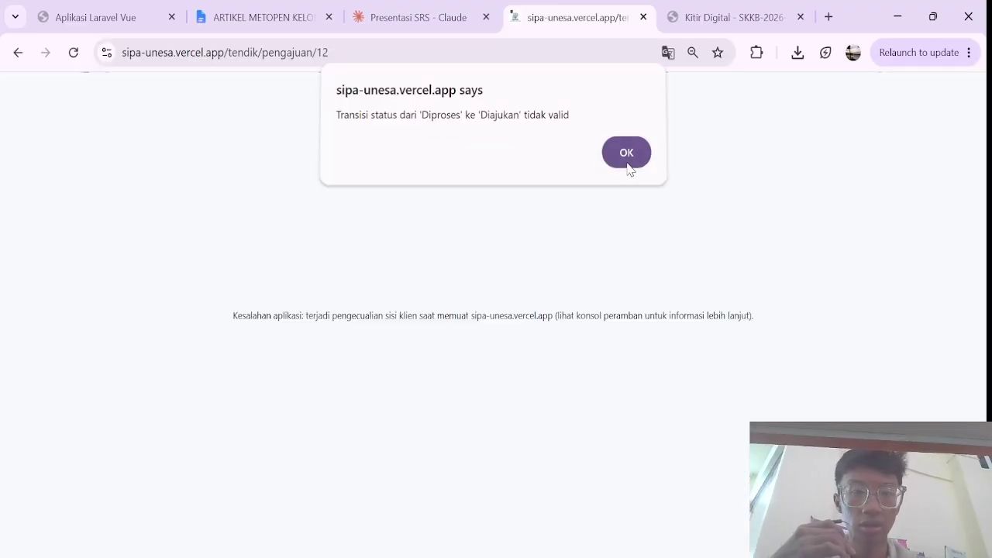
left_click(628, 163)
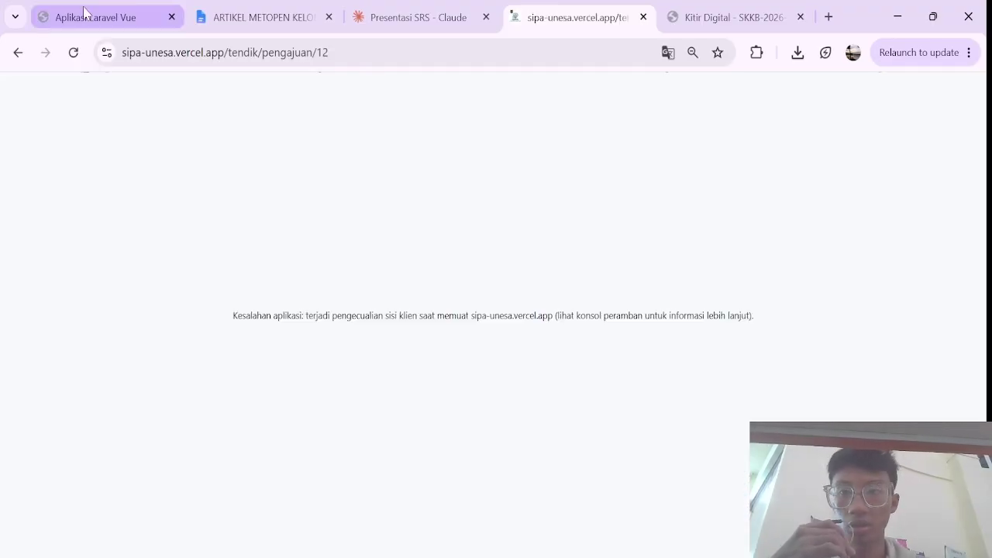
left_click(73, 52)
Step: From the staff dashboard, review SIPA-2026-003's verification workspace, then leave it for the queue
left_click(70, 172)
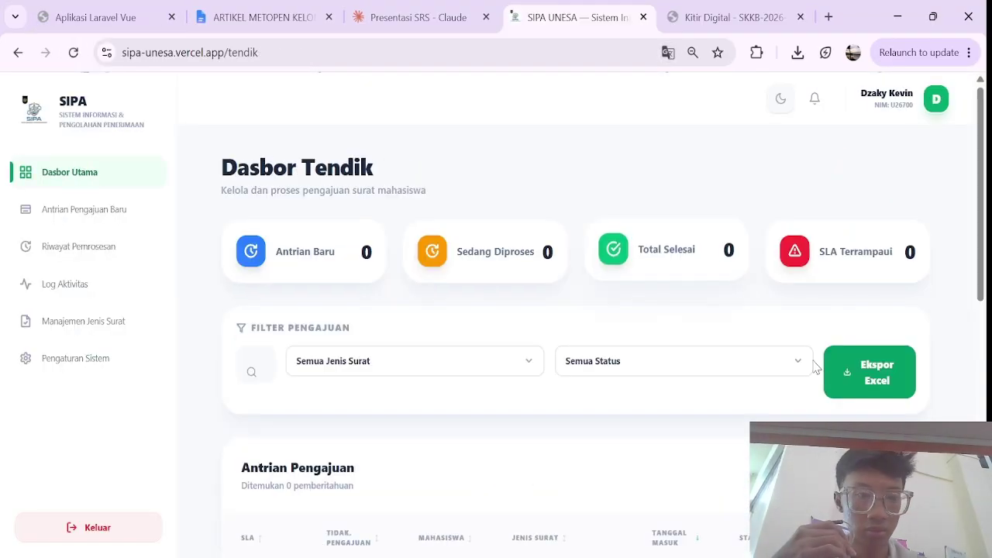
scroll(820, 381, "down", 2)
scroll(686, 431, "down", 2)
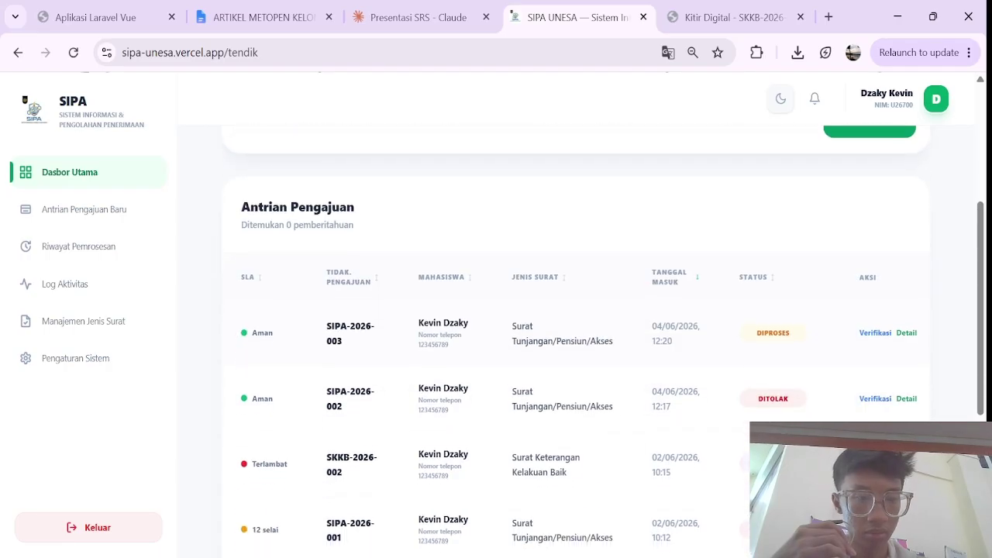
left_click(877, 331)
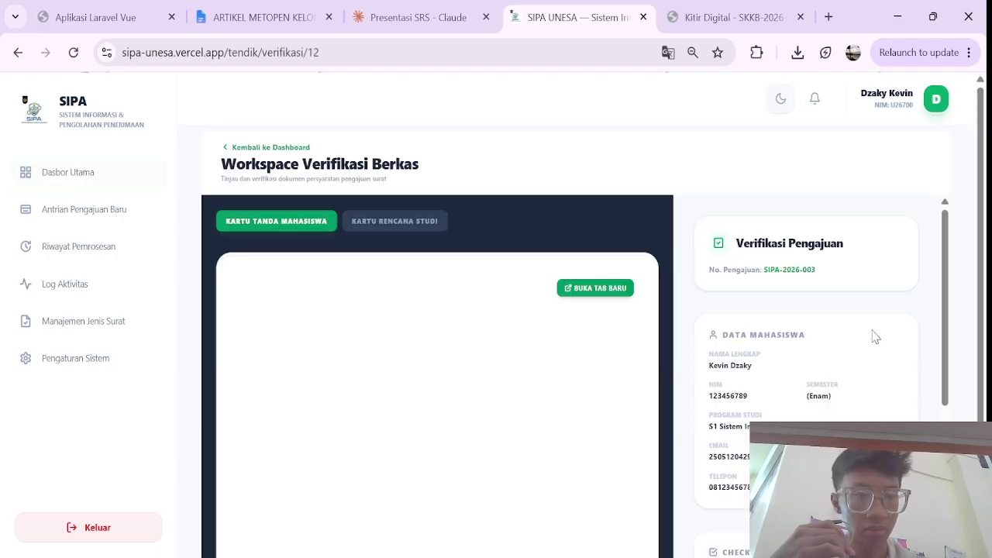
scroll(822, 371, "down", 3)
scroll(823, 373, "down", 2)
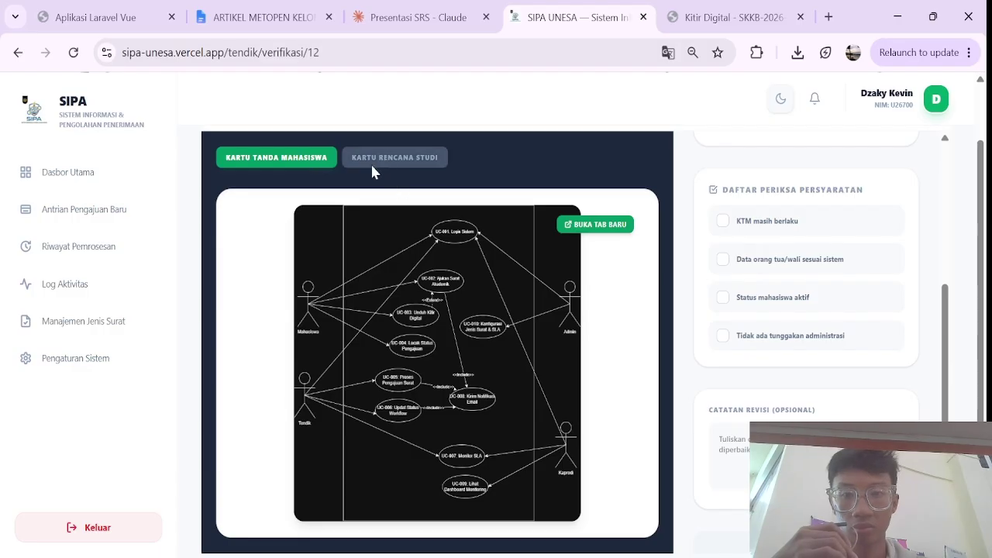
scroll(394, 304, "up", 1)
scroll(392, 288, "down", 1)
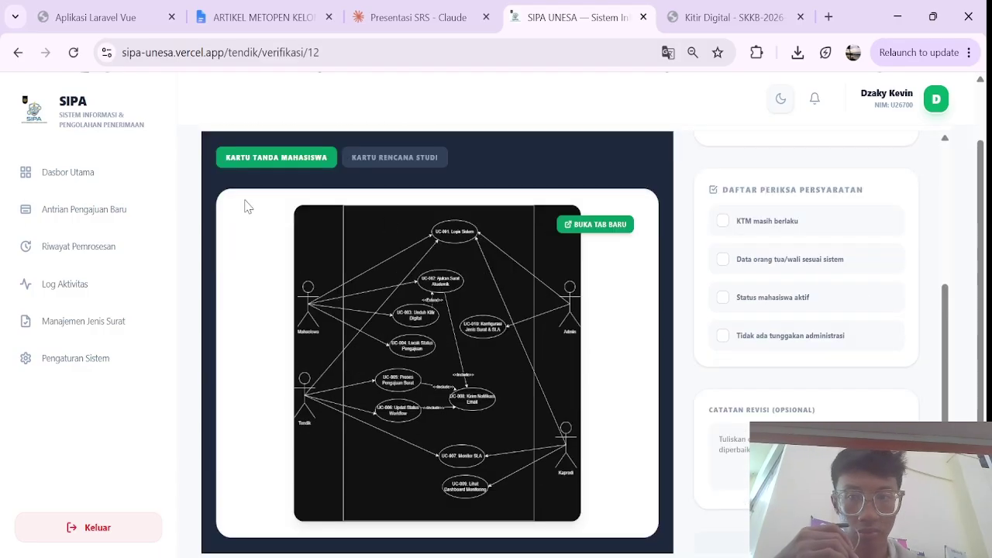
scroll(233, 155, "up", 1)
left_click(230, 146)
Step: Reopen SIPA-2026-003's details, close the status form unchanged, and return to the staff dashboard
scroll(748, 380, "down", 2)
scroll(761, 393, "down", 2)
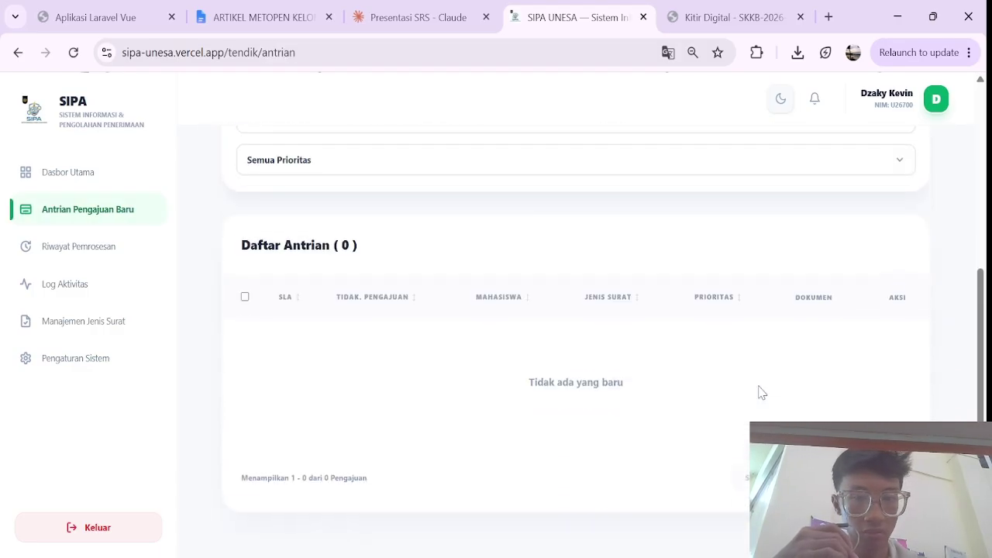
left_click(108, 174)
scroll(659, 387, "down", 2)
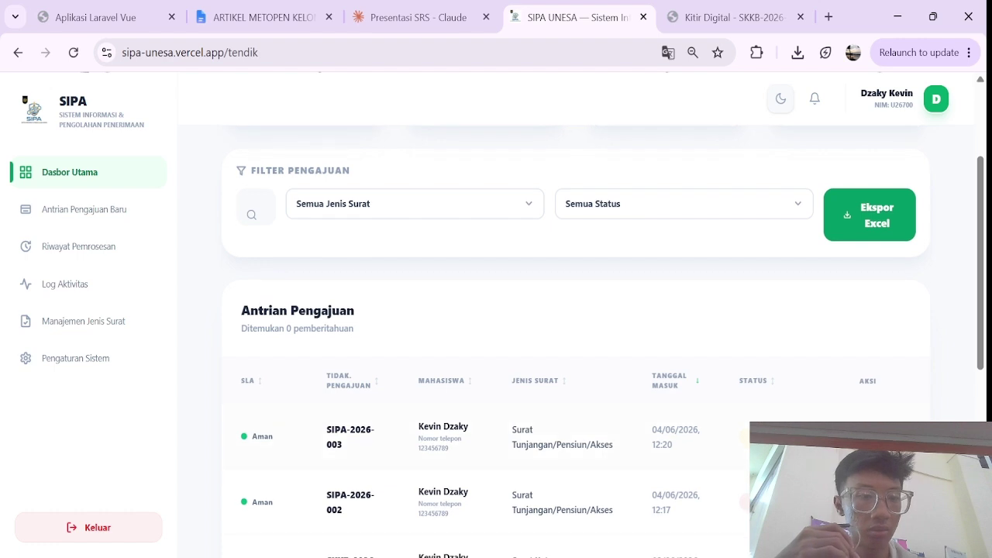
left_click(872, 436)
left_click(866, 172)
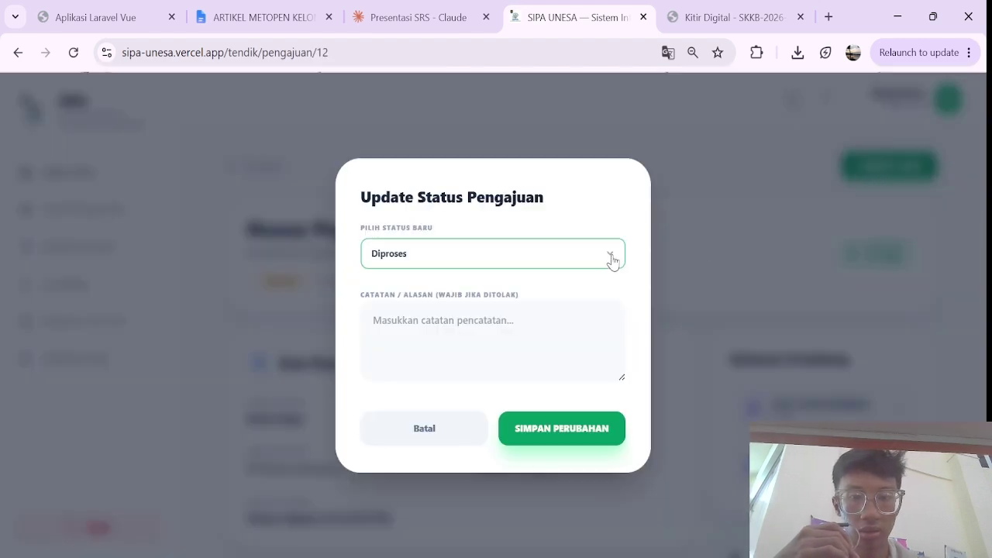
left_click(693, 261)
scroll(432, 296, "down", 1)
scroll(432, 296, "up", 1)
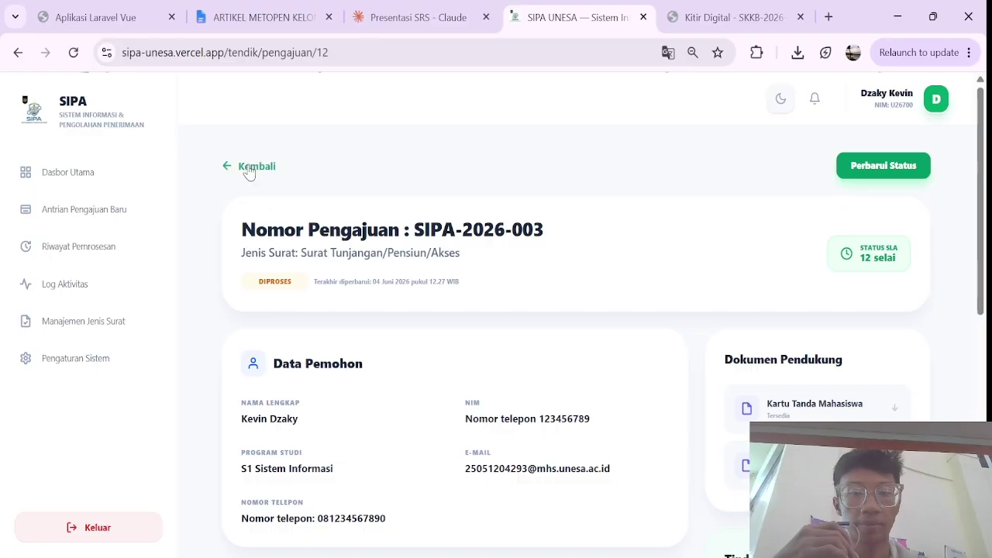
left_click(249, 167)
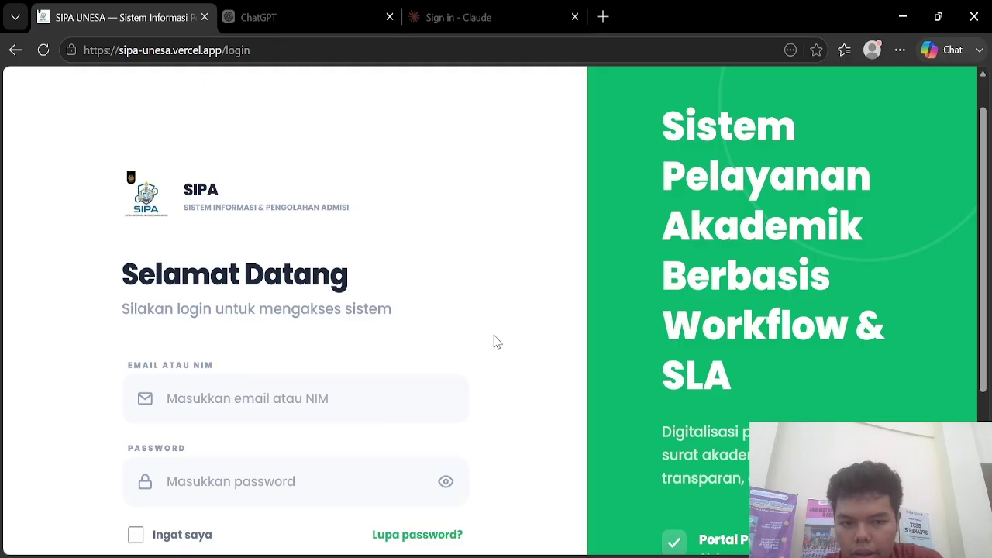
Step: Log in to SIPA UNESA by entering the kaprodi's NIM and account password
scroll(496, 342, "down", 1)
left_click(403, 359)
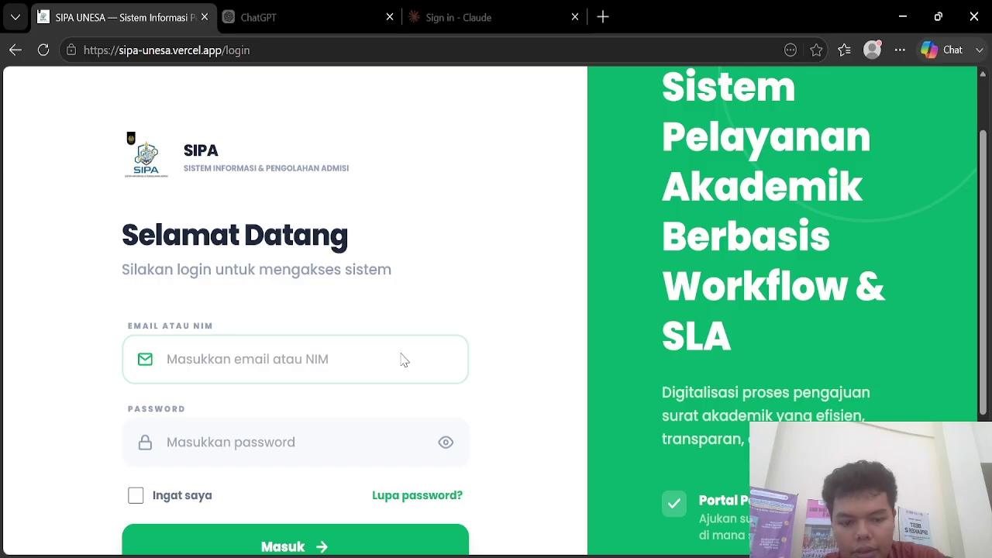
type("98765432111")
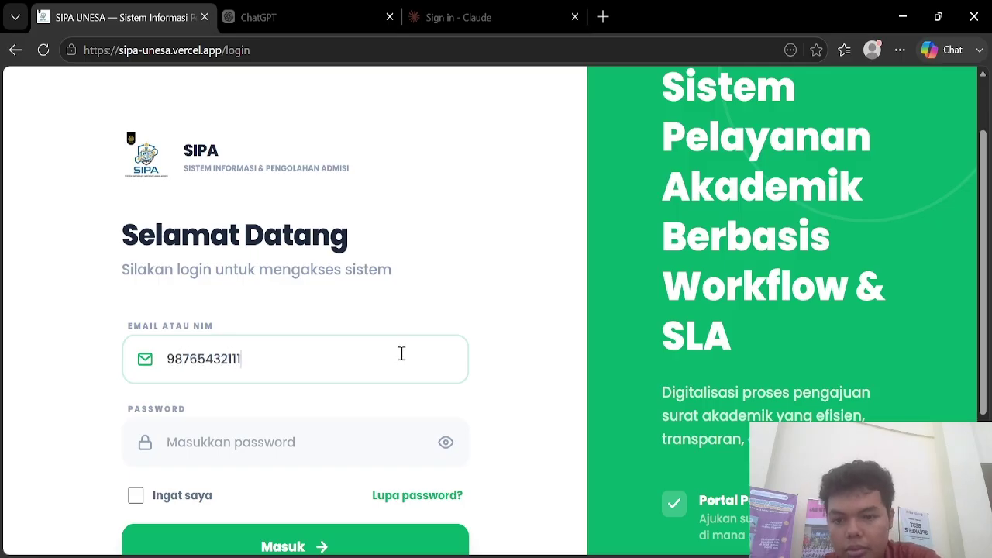
left_click(317, 457)
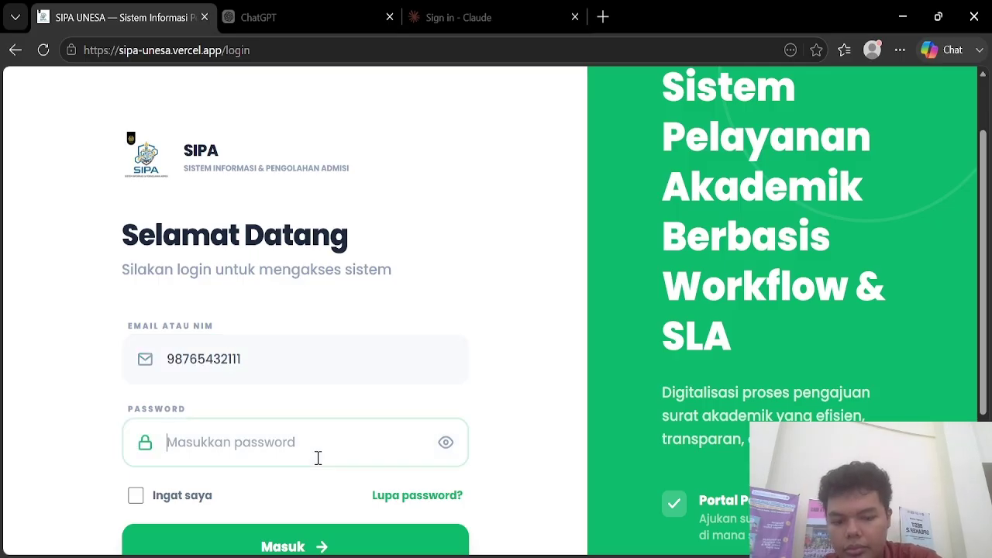
type("p")
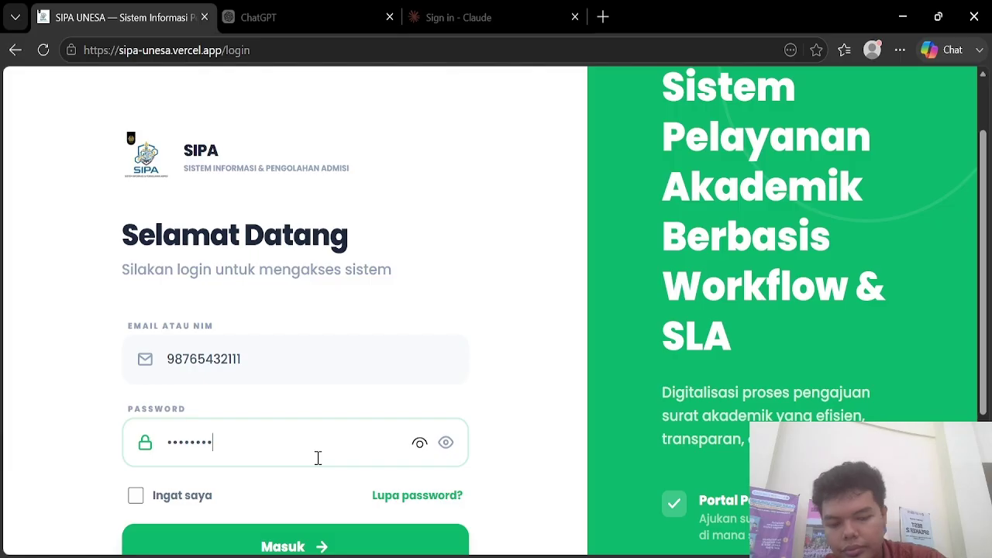
key("Return")
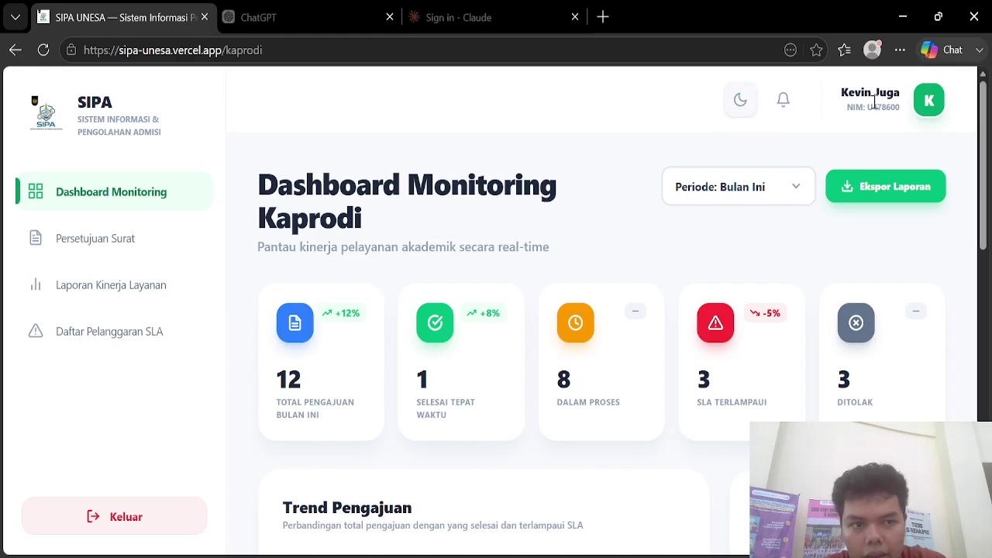
left_click(783, 100)
left_click(741, 101)
left_click(742, 101)
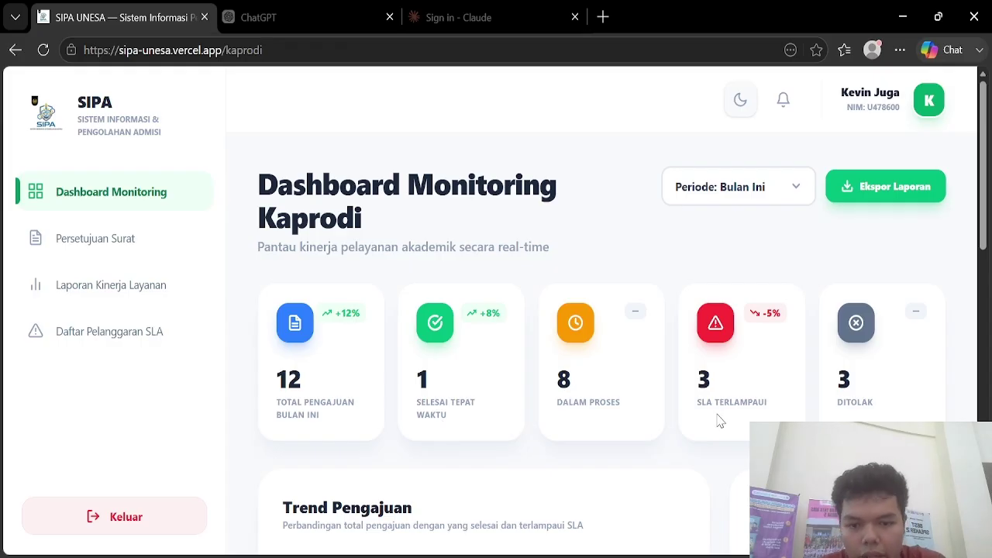
scroll(720, 419, "down", 4)
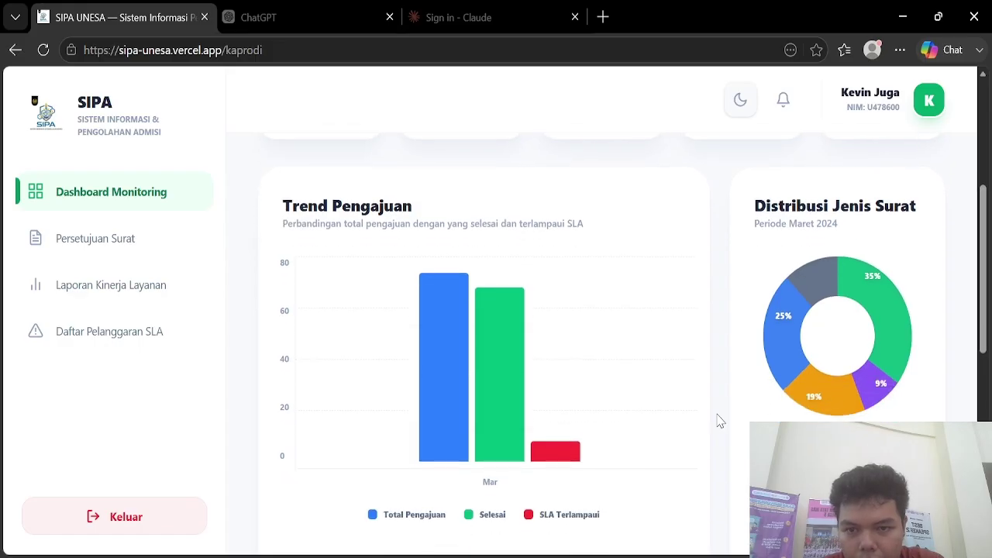
scroll(720, 420, "down", 1)
mouse_move(487, 346)
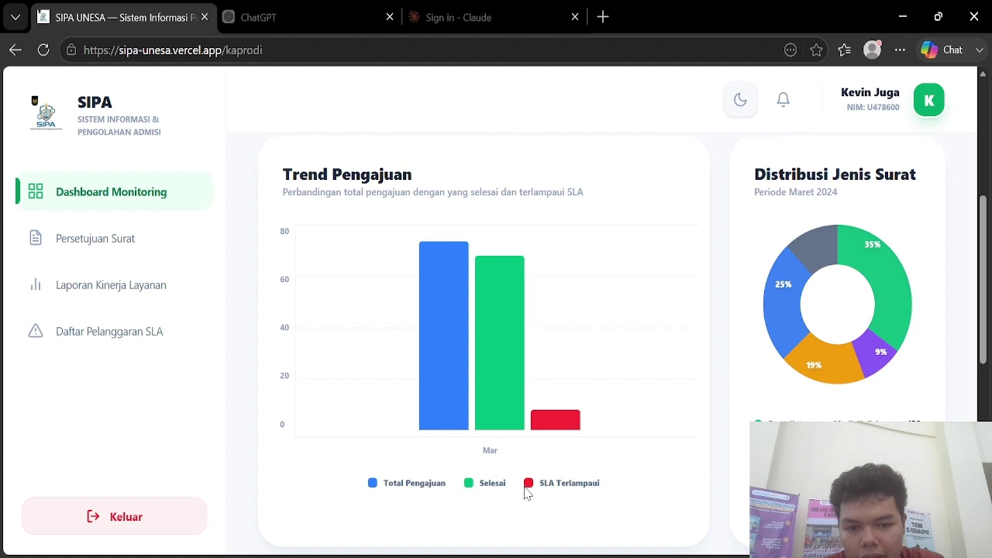
mouse_move(509, 380)
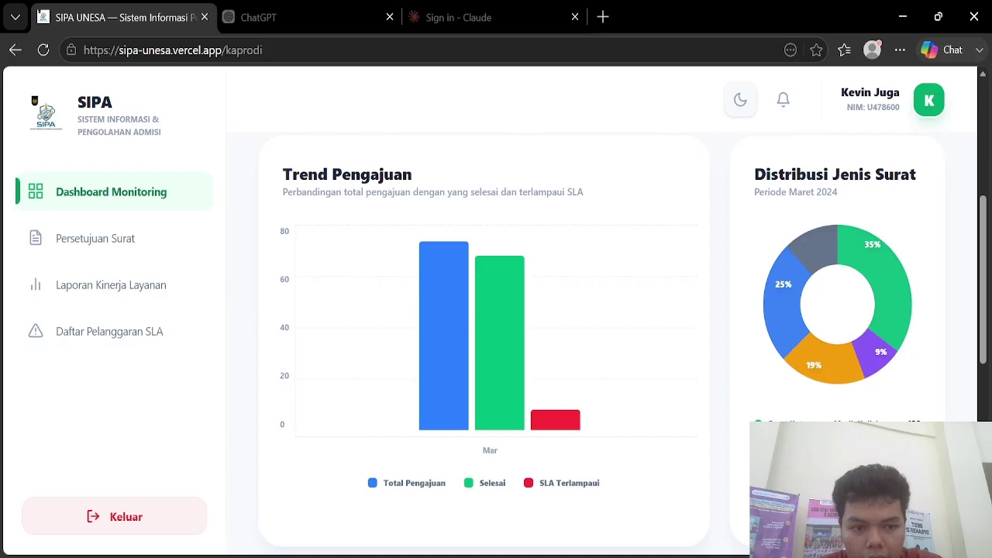
scroll(496, 349, "down", 1)
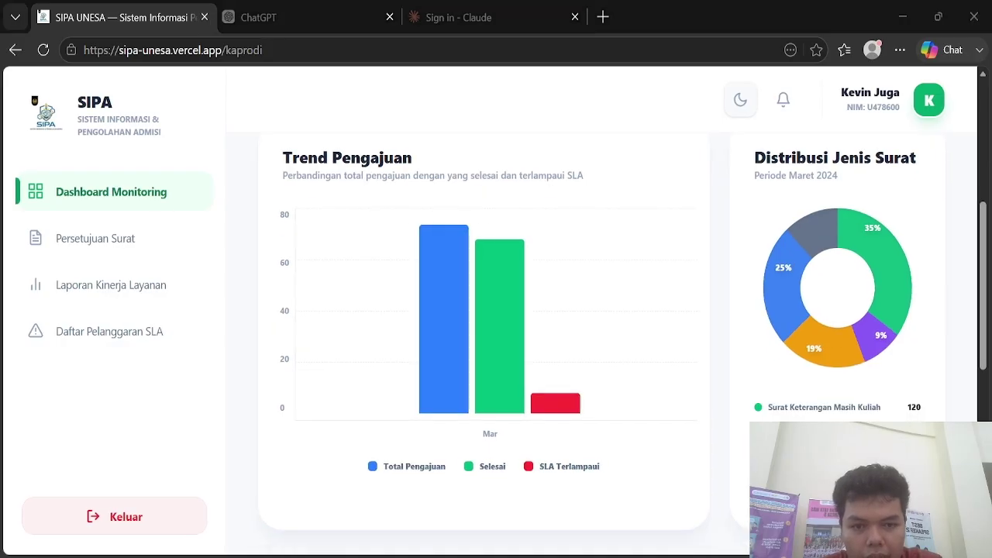
left_click(870, 257)
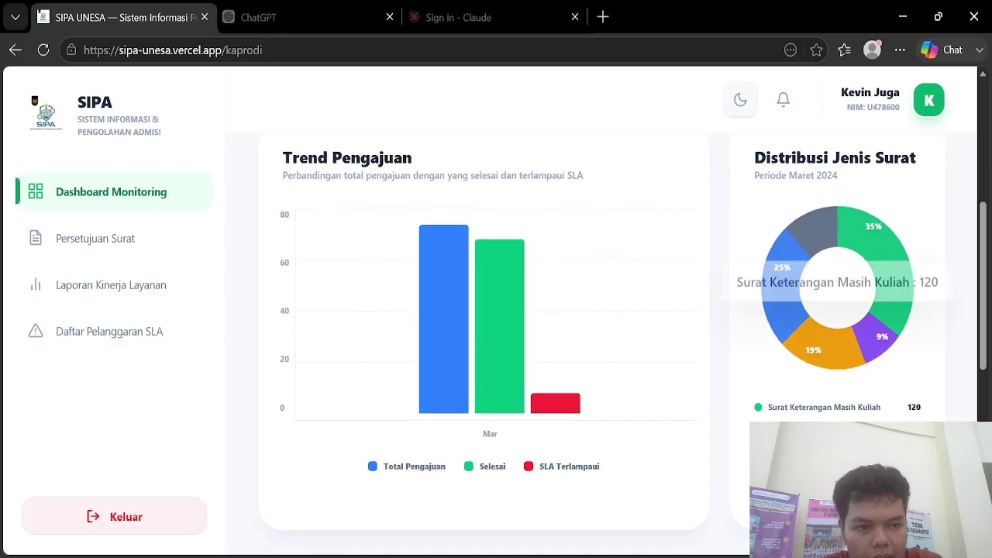
scroll(826, 419, "down", 5)
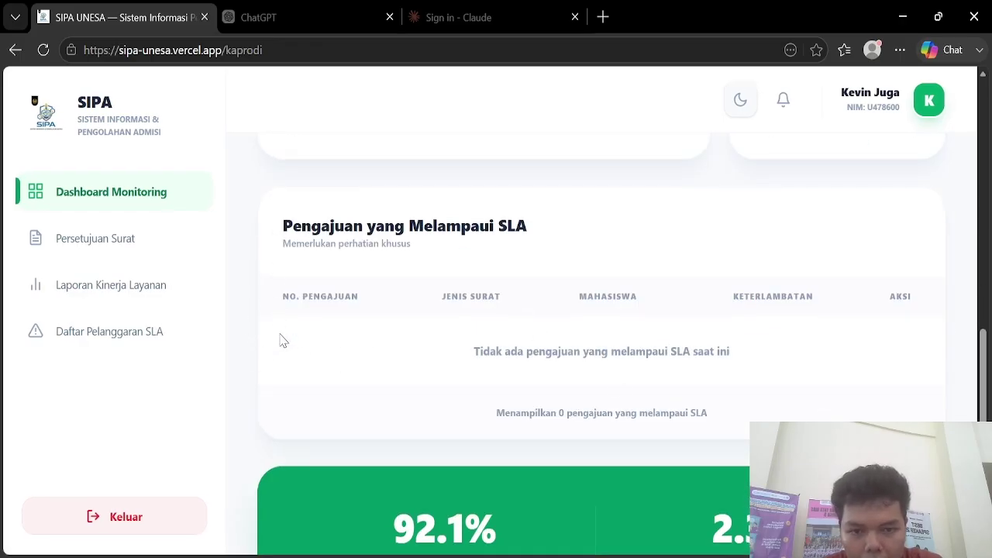
scroll(283, 341, "down", 2)
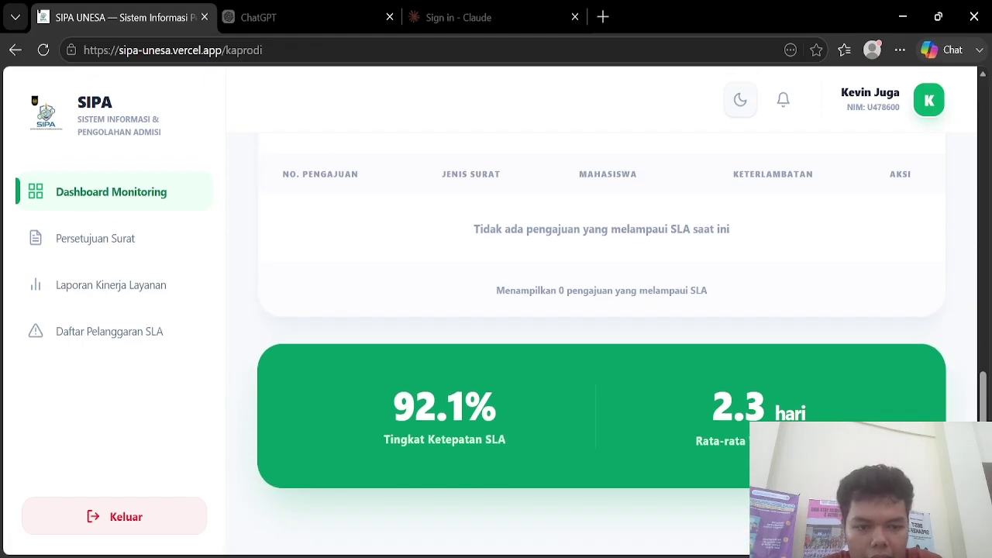
scroll(601, 325, "up", 11)
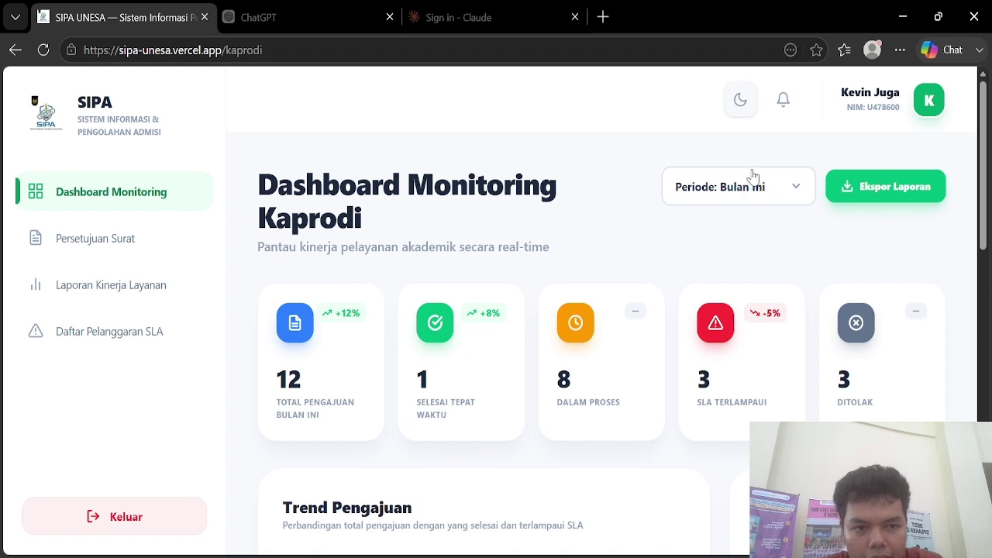
Step: Keep the period at Bulan Ini, export the dashboard report, then go to Persetujuan Surat
left_click(746, 188)
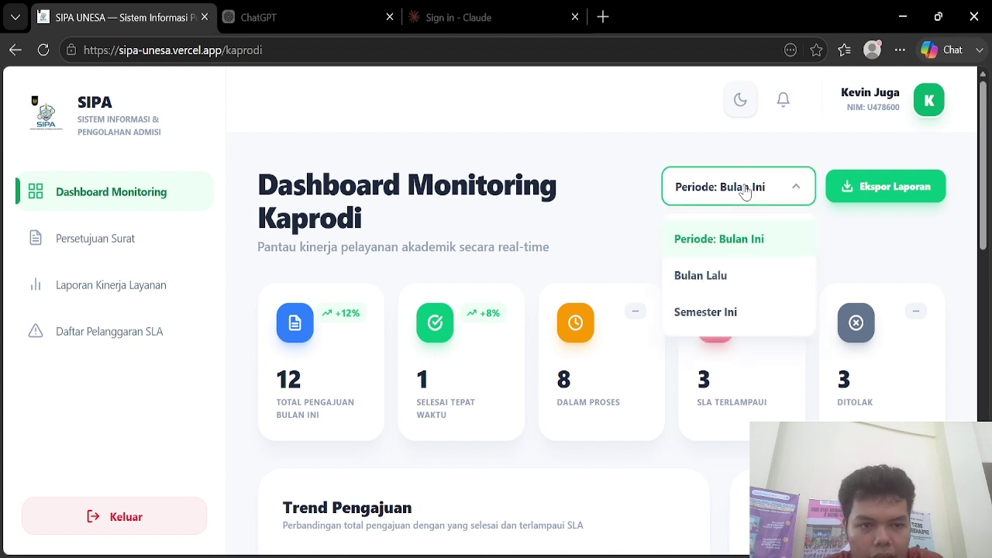
left_click(746, 289)
left_click(753, 189)
left_click(757, 302)
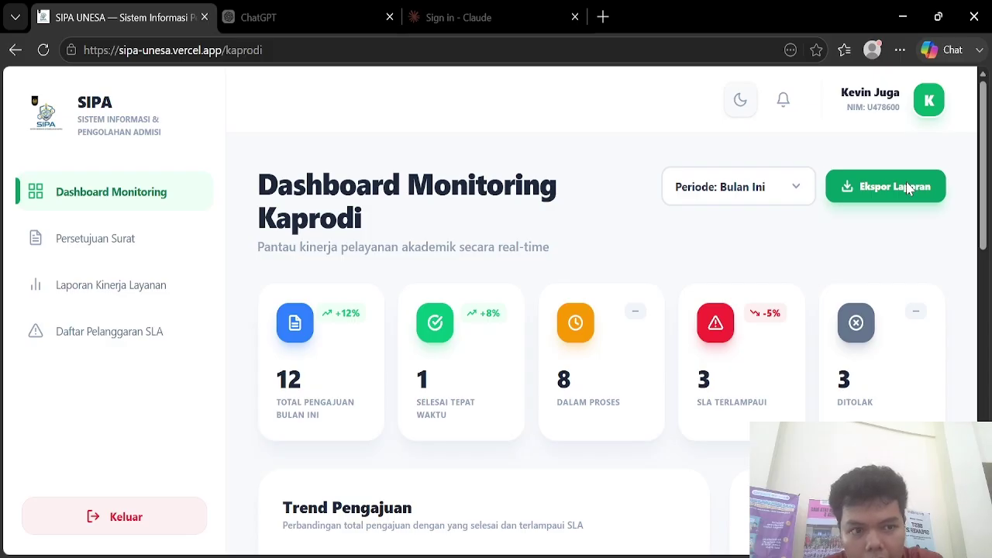
left_click(909, 187)
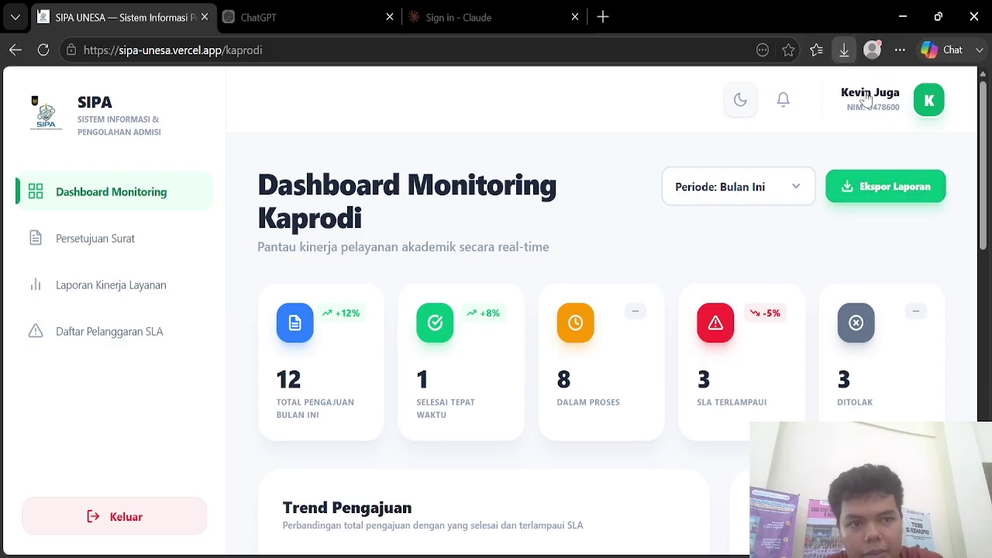
left_click(114, 249)
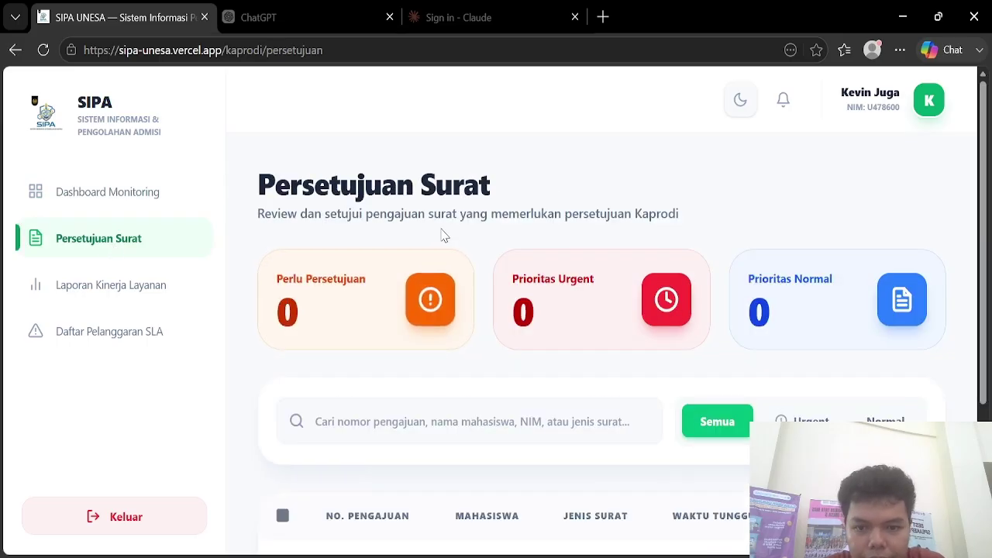
scroll(441, 235, "down", 1)
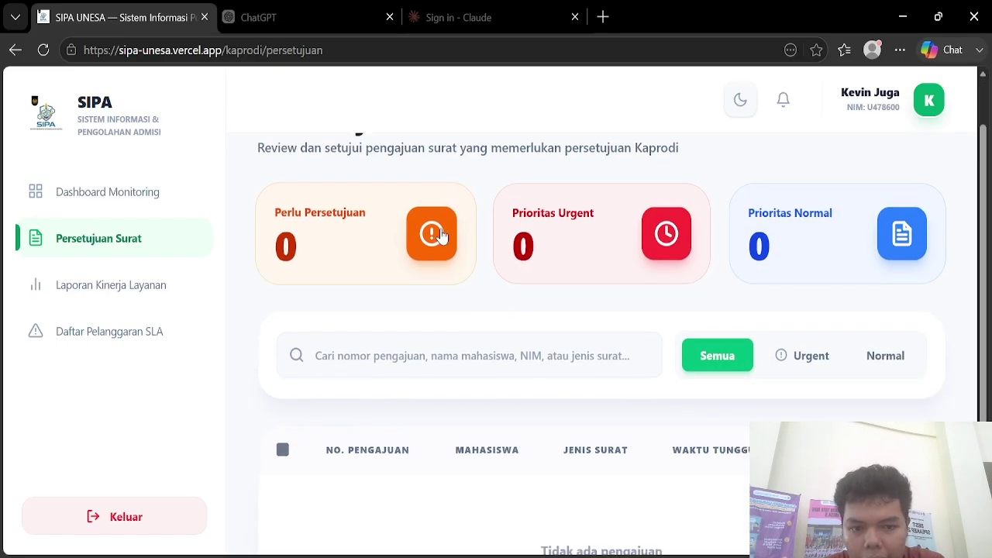
scroll(441, 232, "down", 2)
left_click(784, 239)
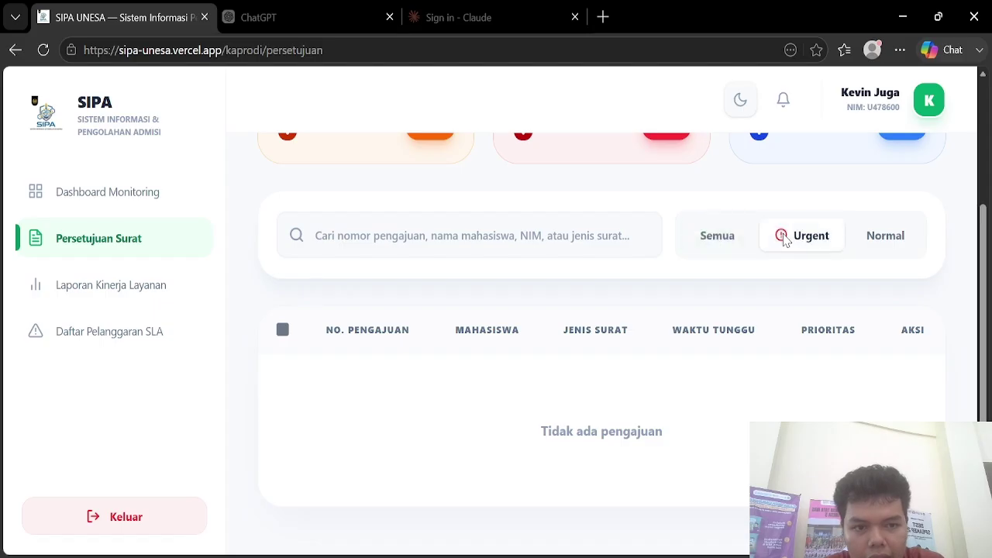
left_click(887, 241)
left_click(721, 245)
left_click(775, 245)
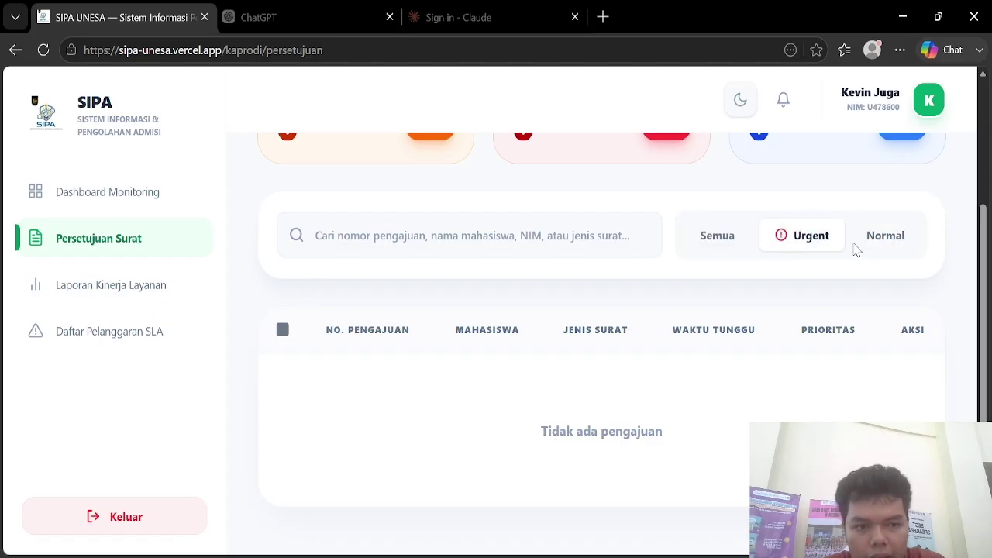
left_click(879, 248)
left_click(700, 243)
scroll(697, 240, "up", 2)
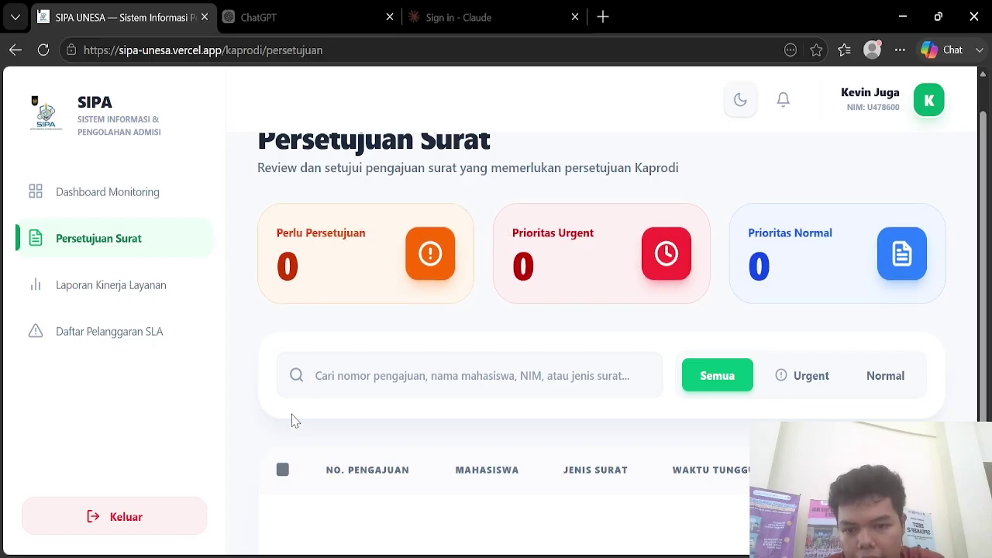
Step: Scroll the approvals list and open Laporan Kinerja Layanan
scroll(292, 420, "down", 2)
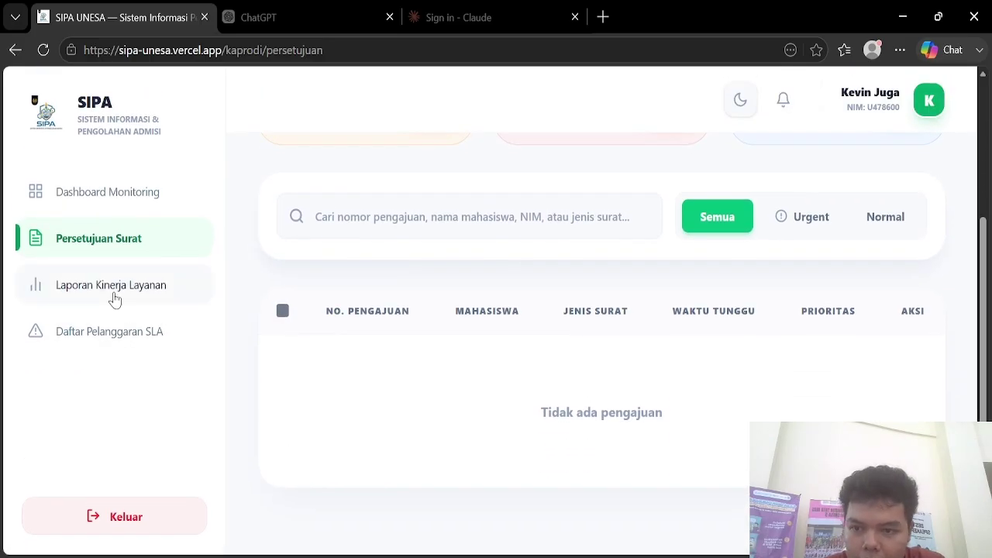
left_click(115, 300)
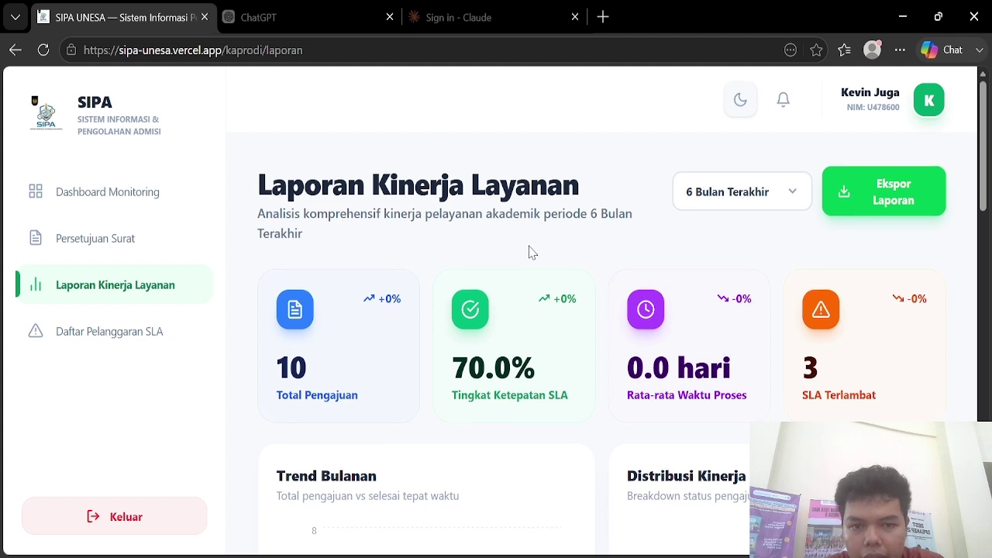
Step: Change the performance report period to Tahun Ini
left_click(709, 191)
left_click(735, 288)
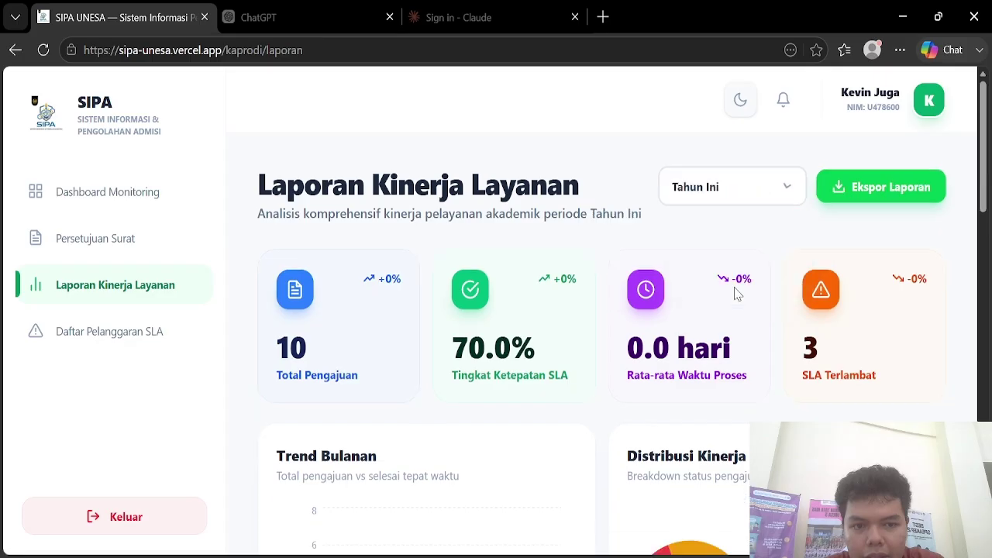
left_click(736, 201)
left_click(599, 208)
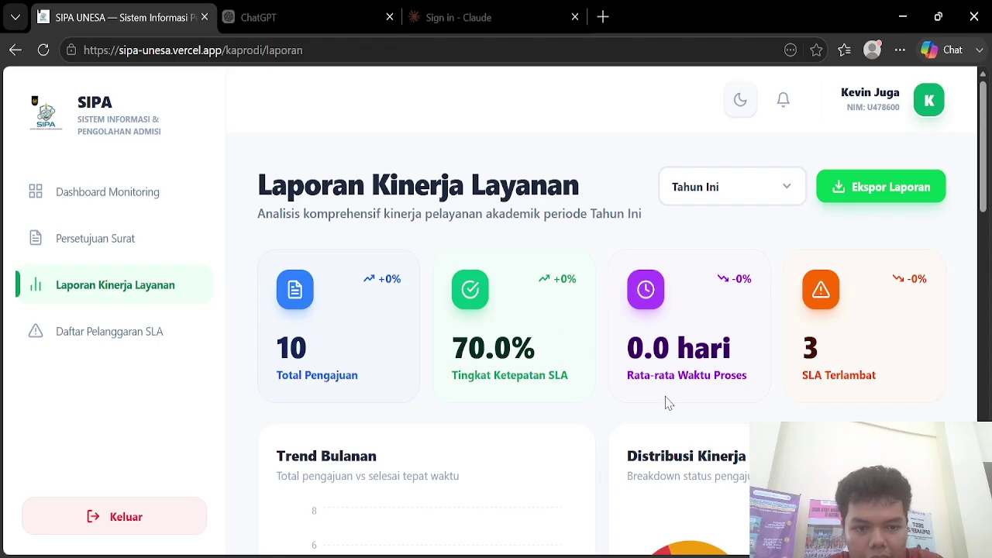
Step: Review the trend, SLA distribution and per-letter processing time charts
scroll(669, 402, "down", 1)
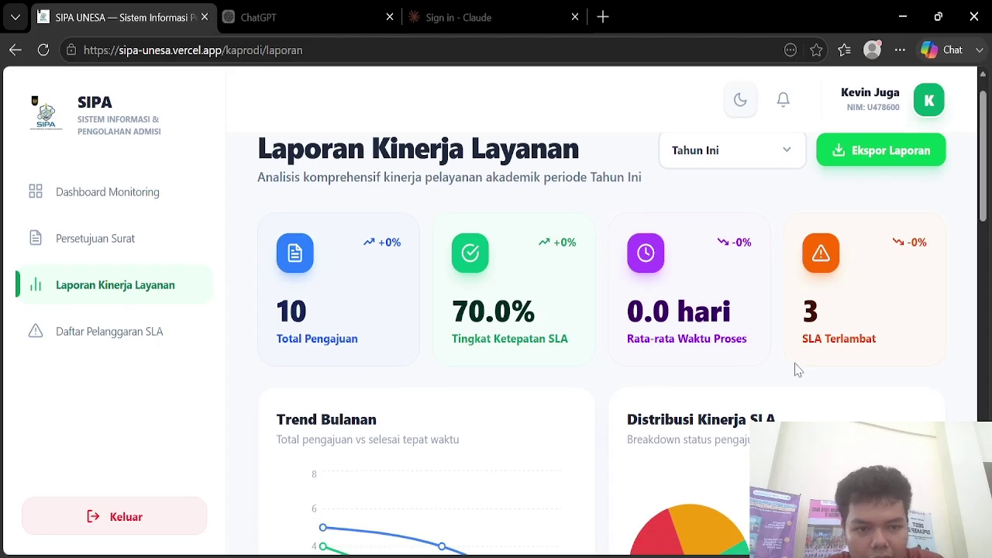
scroll(814, 370, "down", 3)
scroll(420, 395, "down", 3)
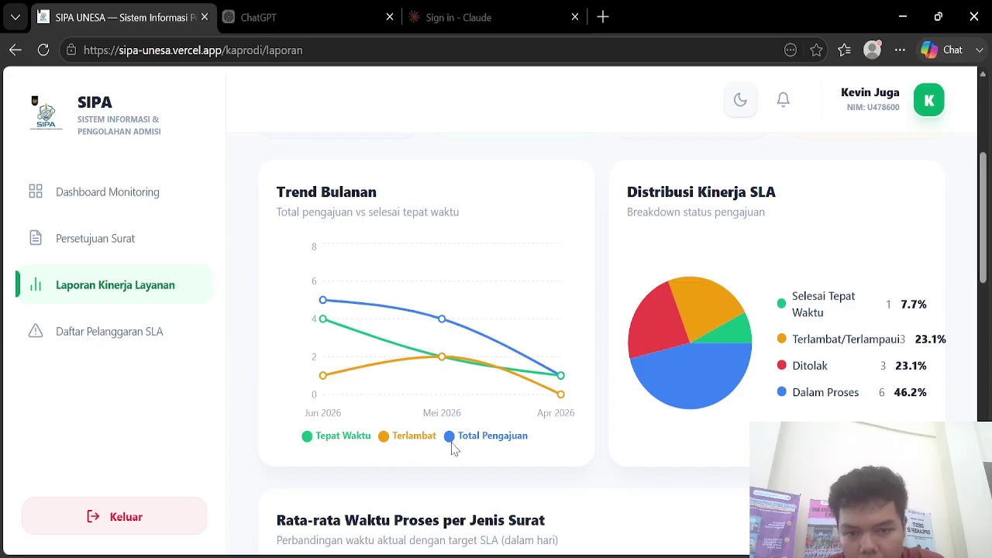
mouse_move(443, 363)
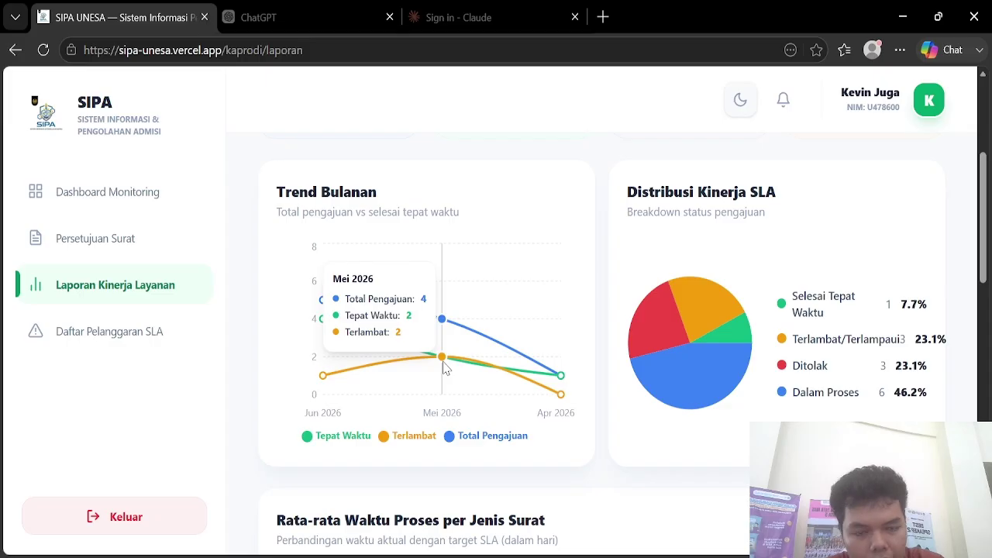
scroll(681, 214, "up", 1)
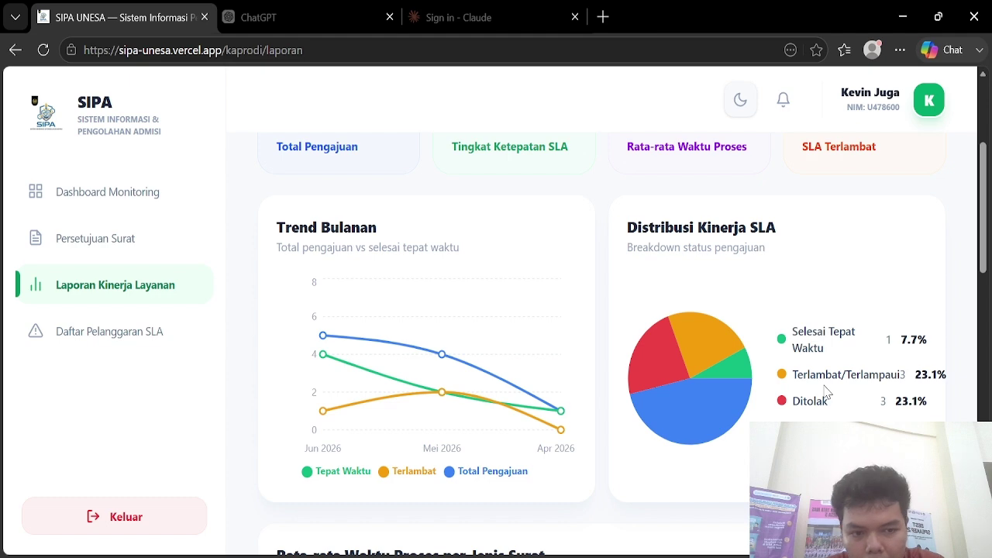
scroll(830, 416, "down", 1)
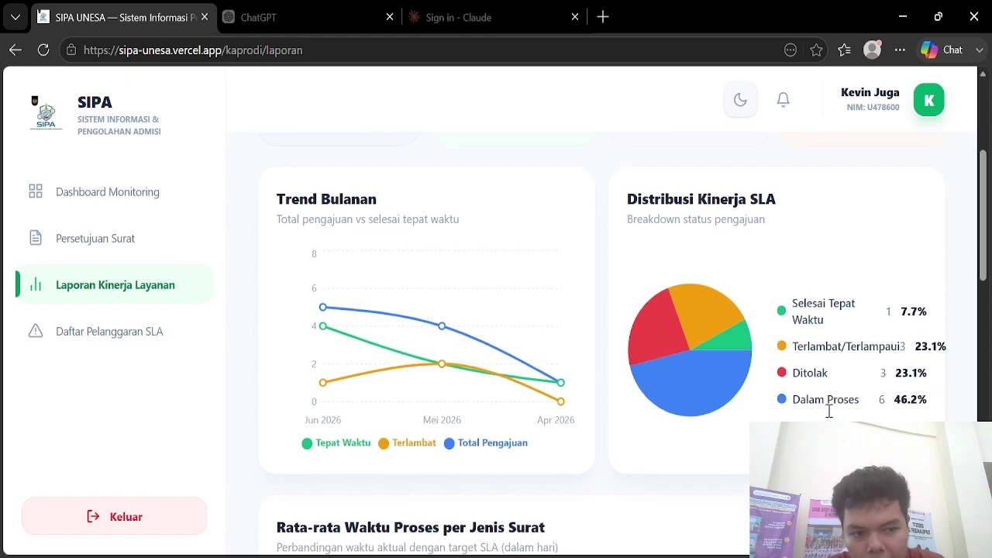
scroll(860, 402, "down", 4)
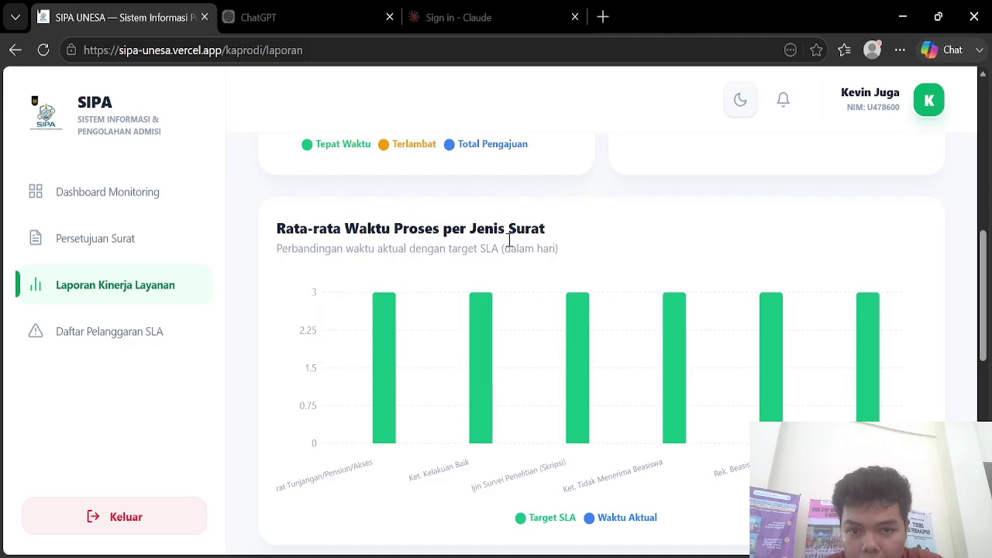
Step: Look over the report charts, export the Tahun Ini performance report, then open Daftar Pelanggaran SLA
scroll(478, 488, "down", 1)
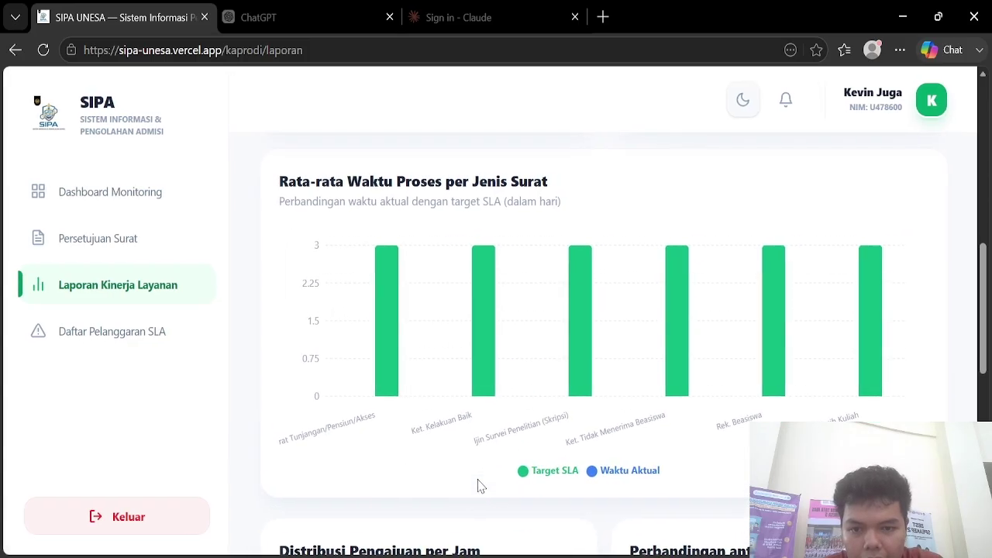
mouse_move(590, 393)
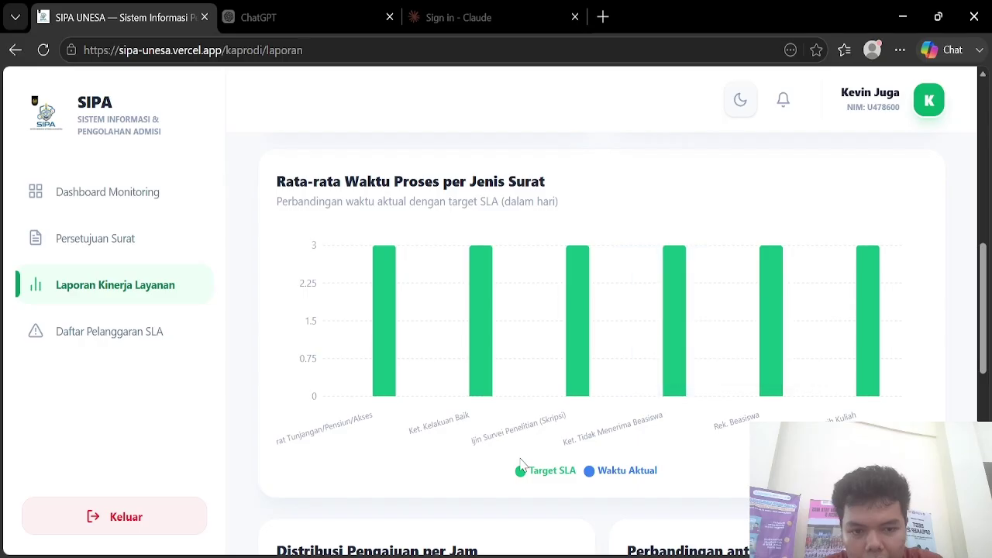
scroll(477, 474, "down", 1)
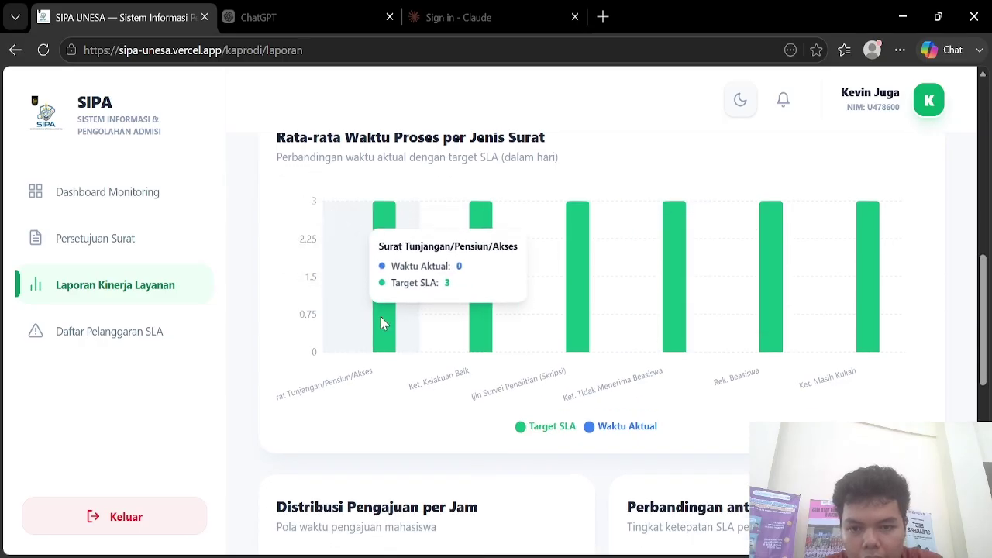
scroll(451, 422, "down", 4)
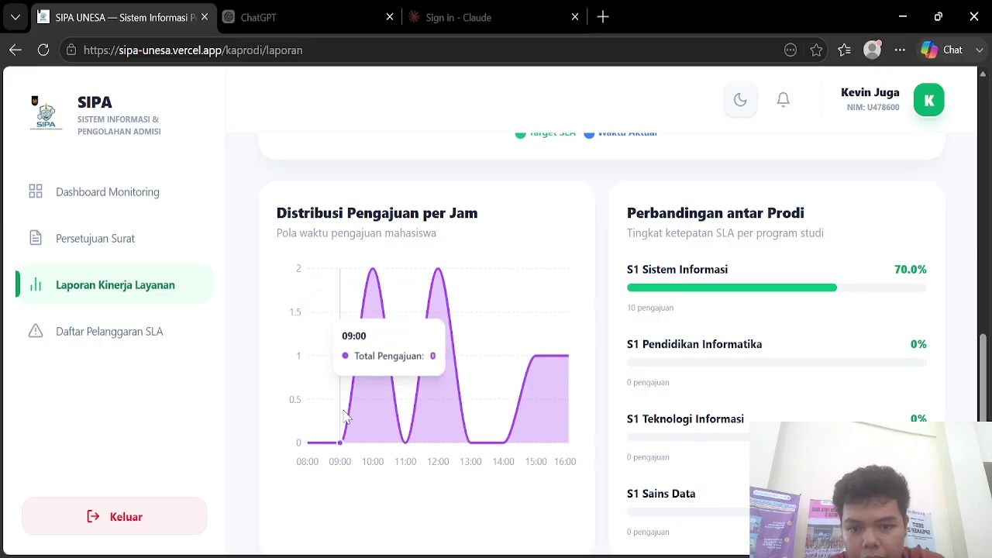
mouse_move(371, 438)
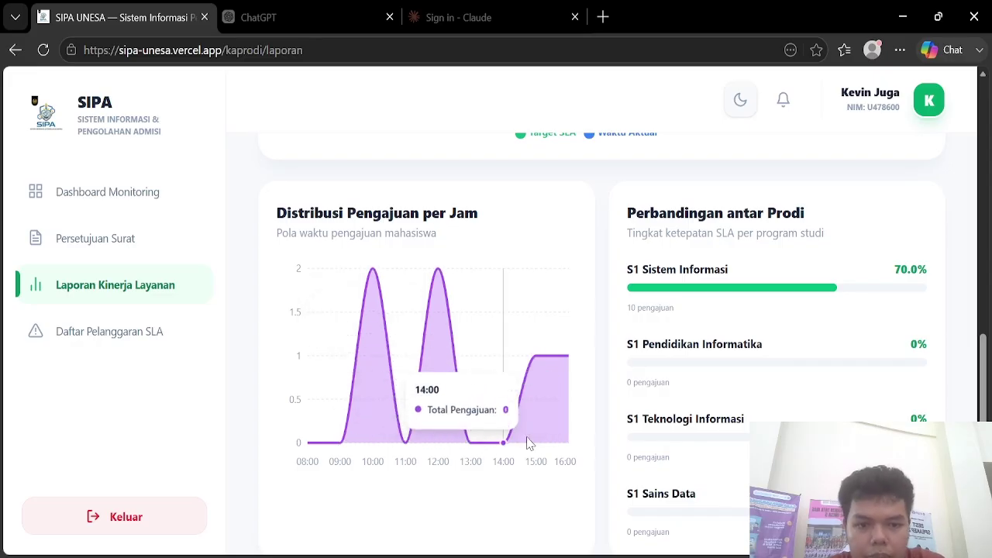
scroll(667, 336, "down", 1)
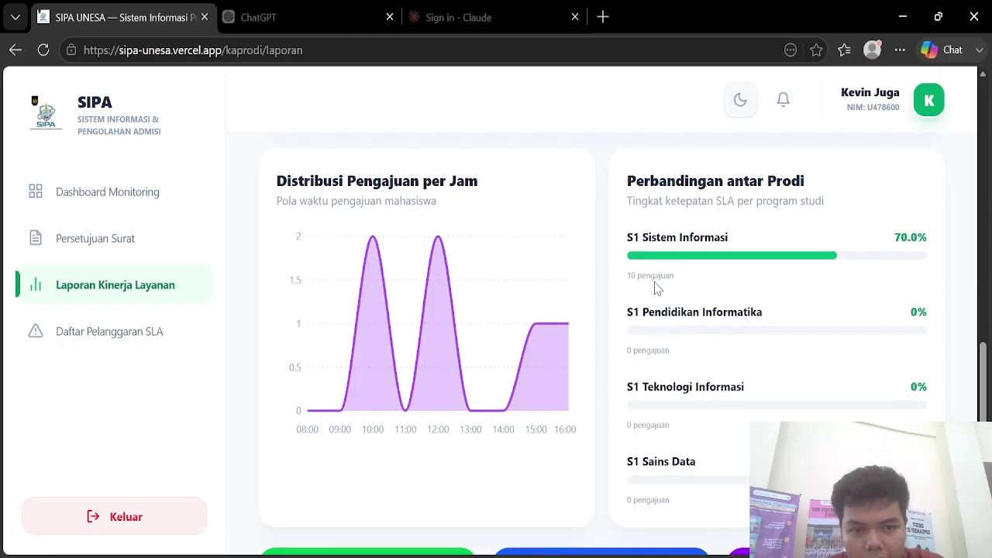
scroll(655, 286, "down", 4)
scroll(655, 286, "up", 10)
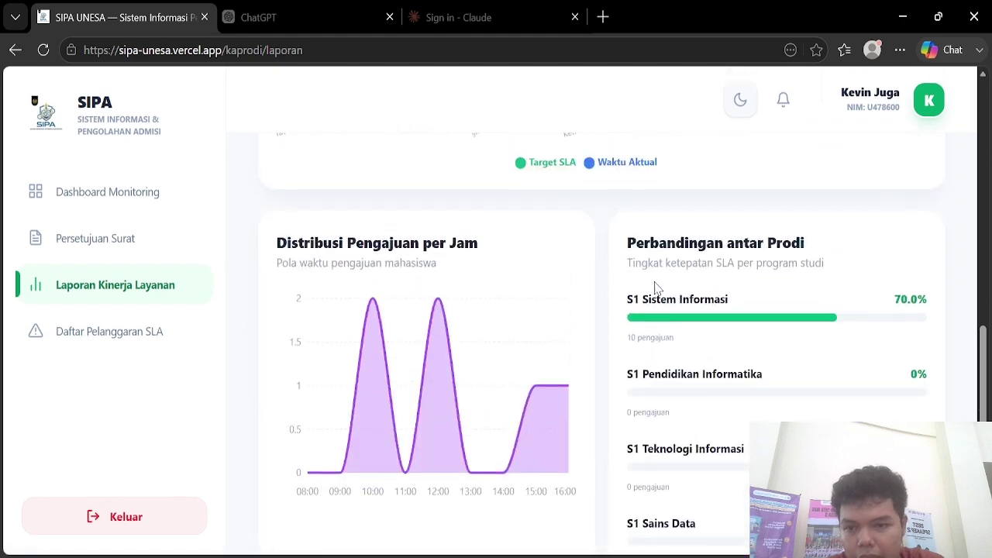
scroll(709, 264, "down", 1)
left_click(858, 200)
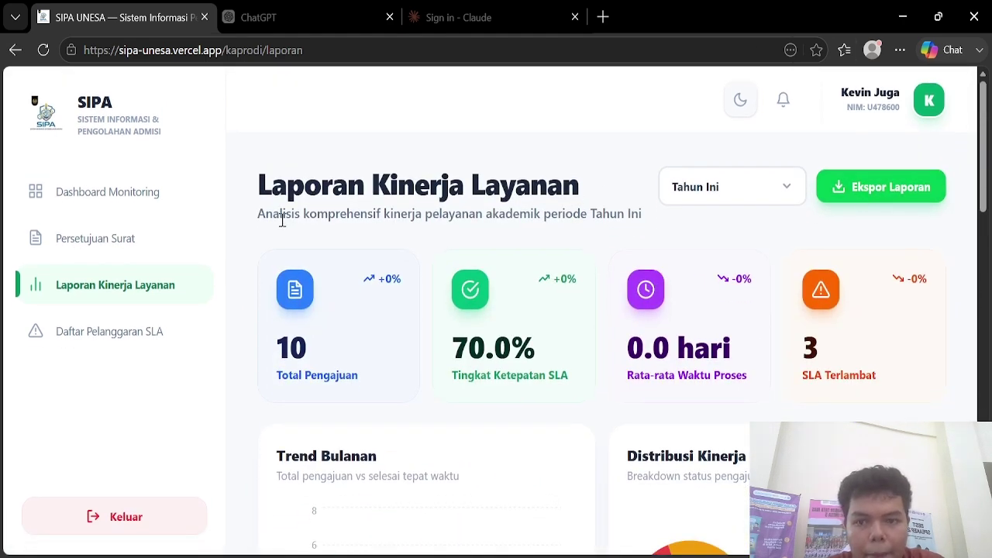
left_click(92, 344)
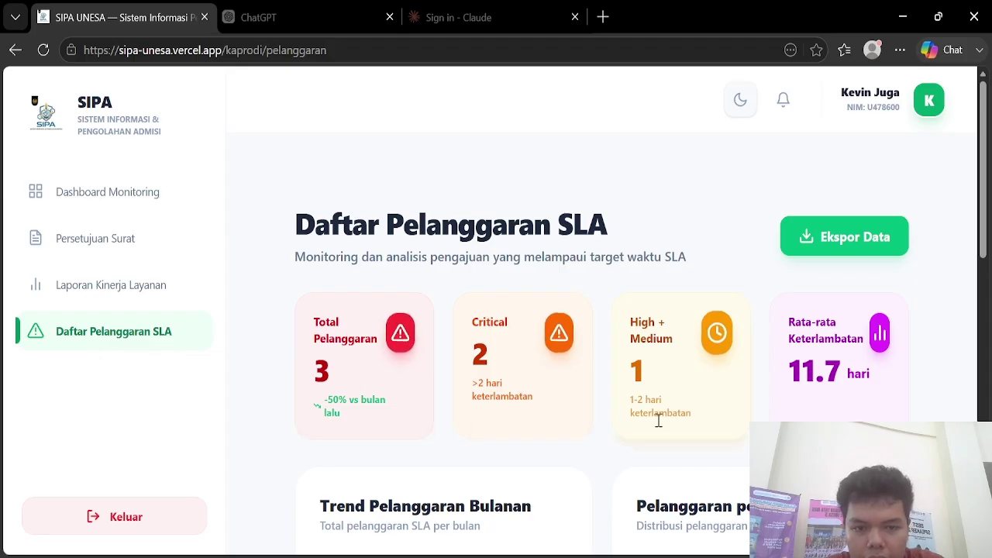
Step: Review the SLA violation summary figures, monthly trend and per-letter chart
scroll(673, 436, "down", 1)
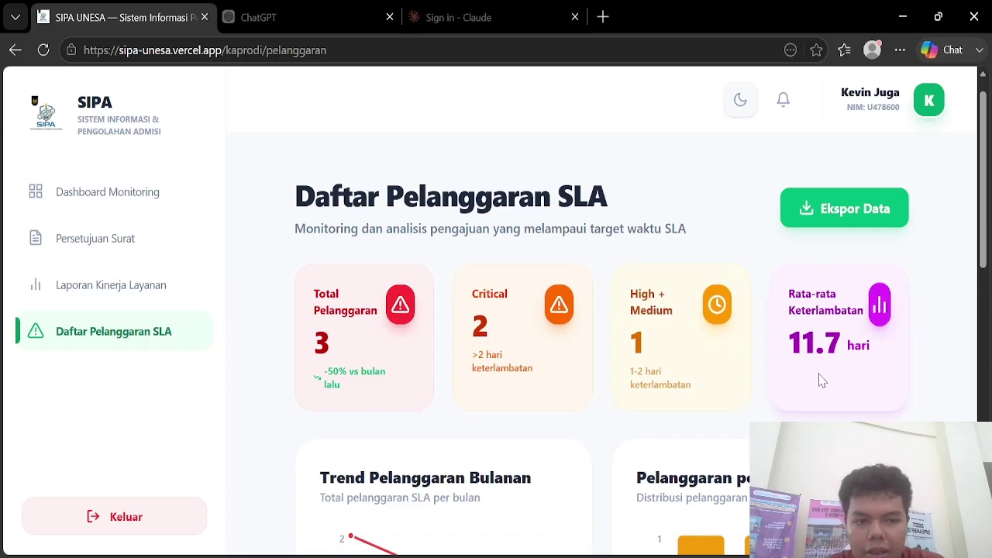
scroll(821, 380, "down", 3)
scroll(819, 380, "up", 4)
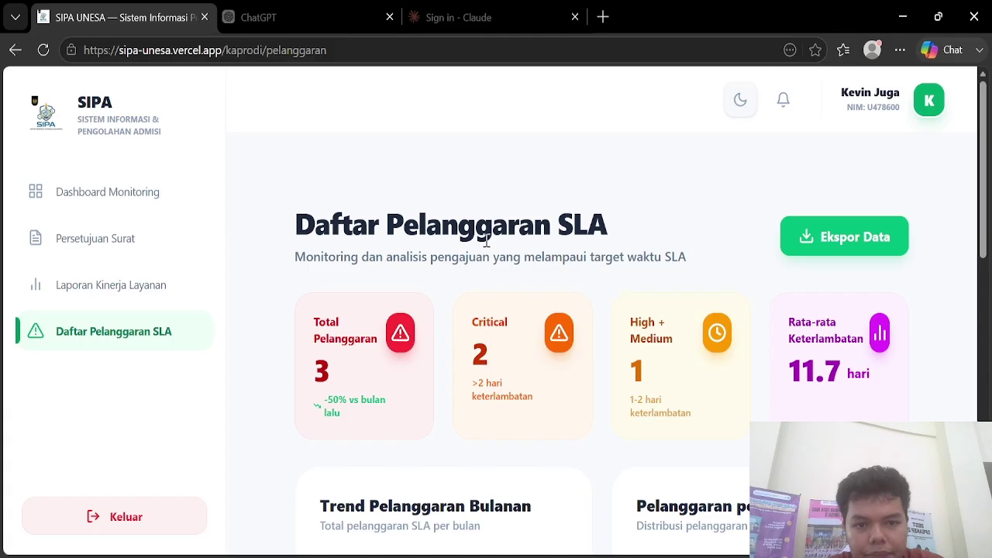
scroll(532, 336, "down", 5)
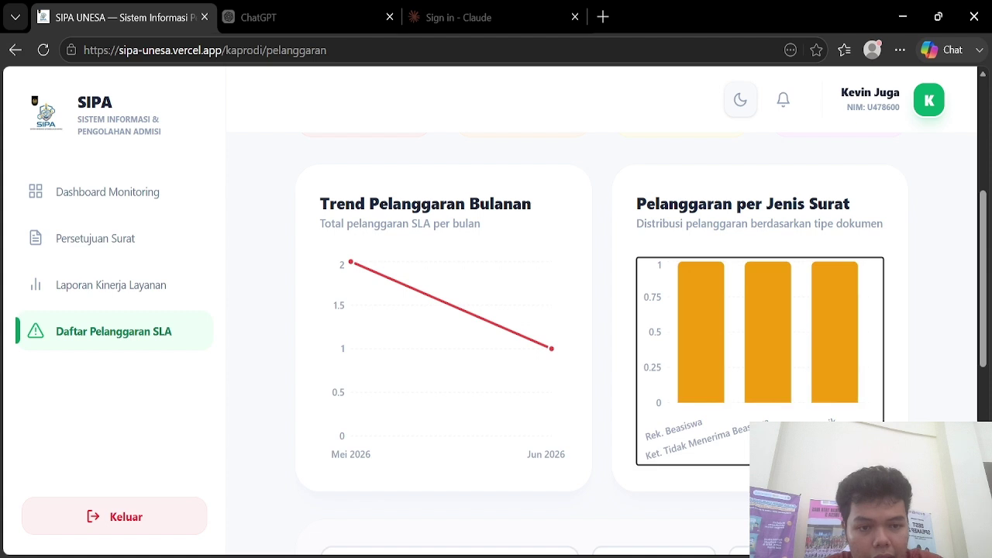
scroll(601, 325, "down", 4)
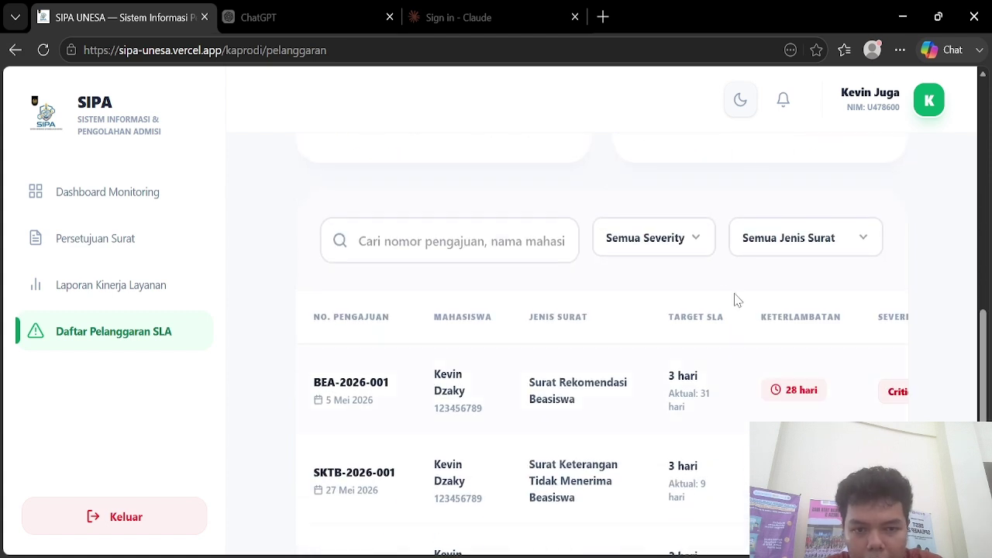
Step: Check the severity filter options and scroll across the overdue submissions table
left_click(680, 256)
left_click(741, 305)
scroll(742, 305, "down", 2)
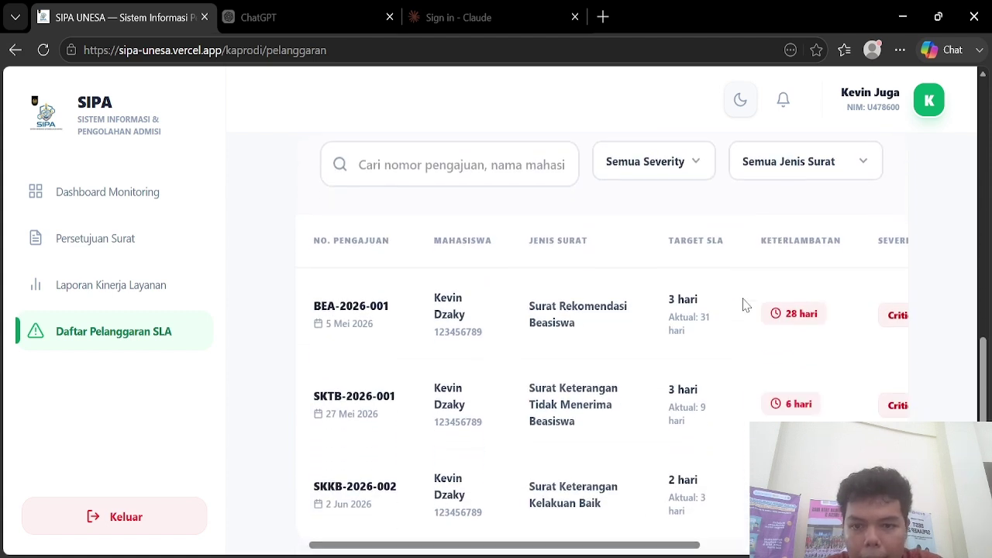
scroll(742, 305, "right", 2)
scroll(744, 304, "right", 3)
scroll(744, 304, "up", 2)
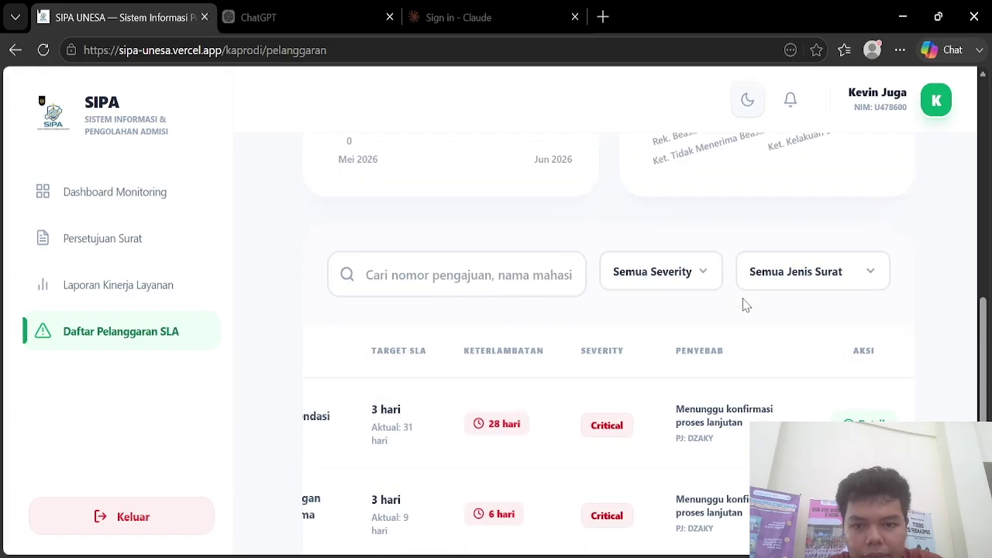
scroll(614, 414, "left", 4)
scroll(619, 399, "down", 1)
scroll(624, 387, "up", 2)
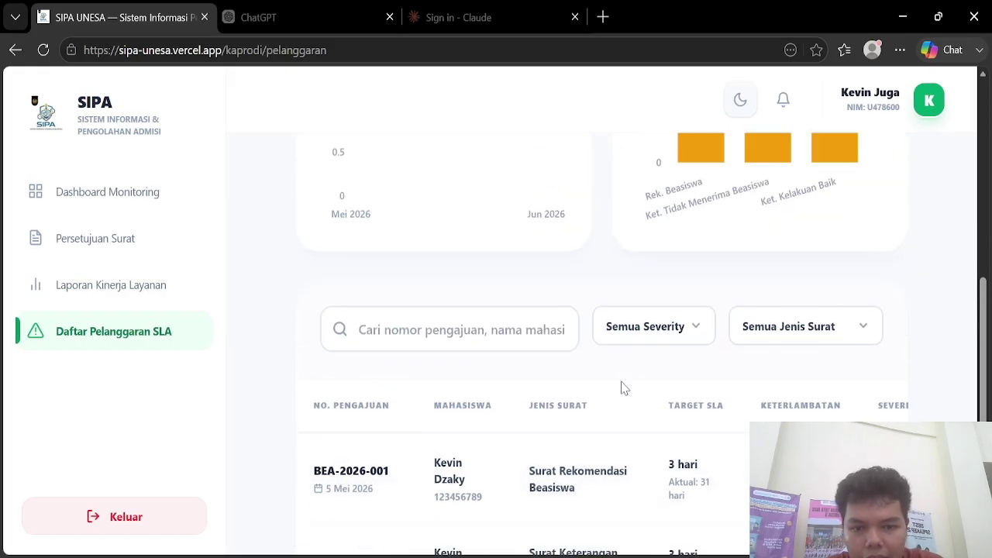
left_click(640, 333)
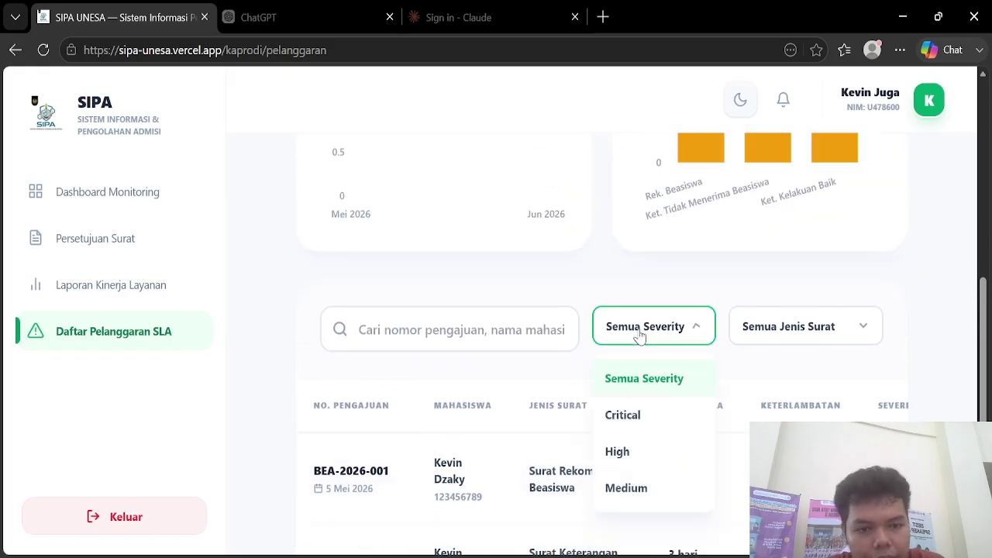
left_click(672, 430)
left_click(688, 319)
left_click(693, 448)
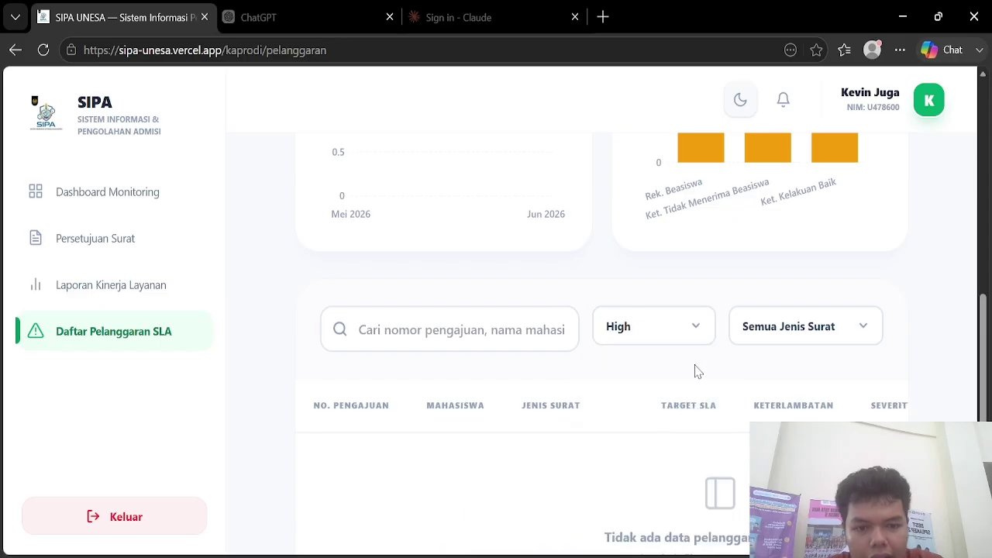
left_click(686, 341)
left_click(678, 502)
left_click(676, 345)
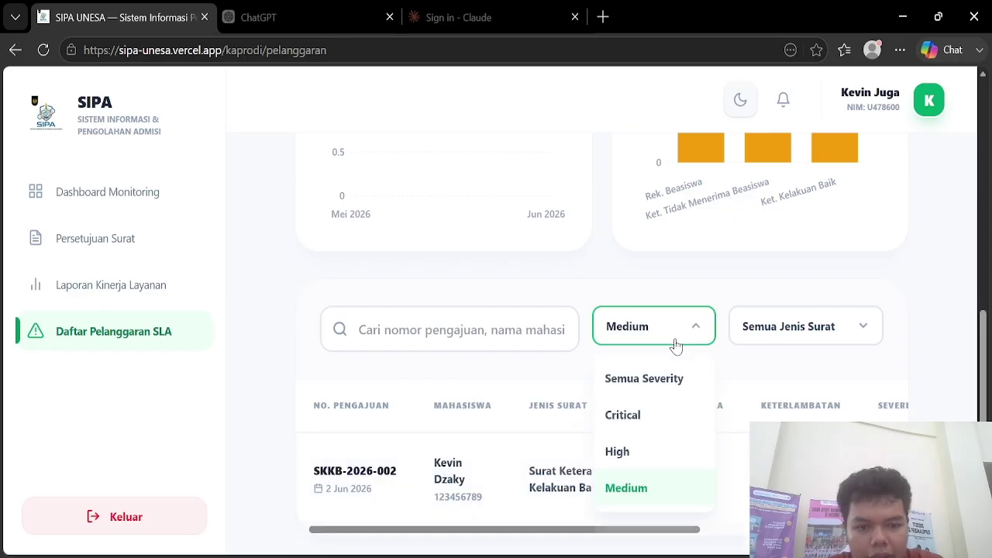
left_click(681, 386)
scroll(708, 482, "down", 2)
scroll(711, 490, "right", 3)
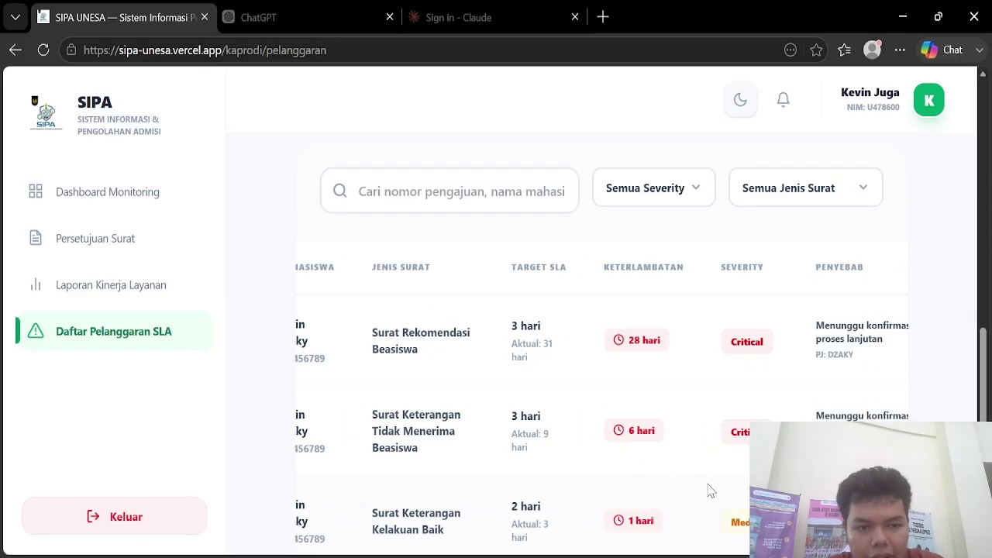
scroll(711, 489, "down", 1)
scroll(759, 390, "right", 3)
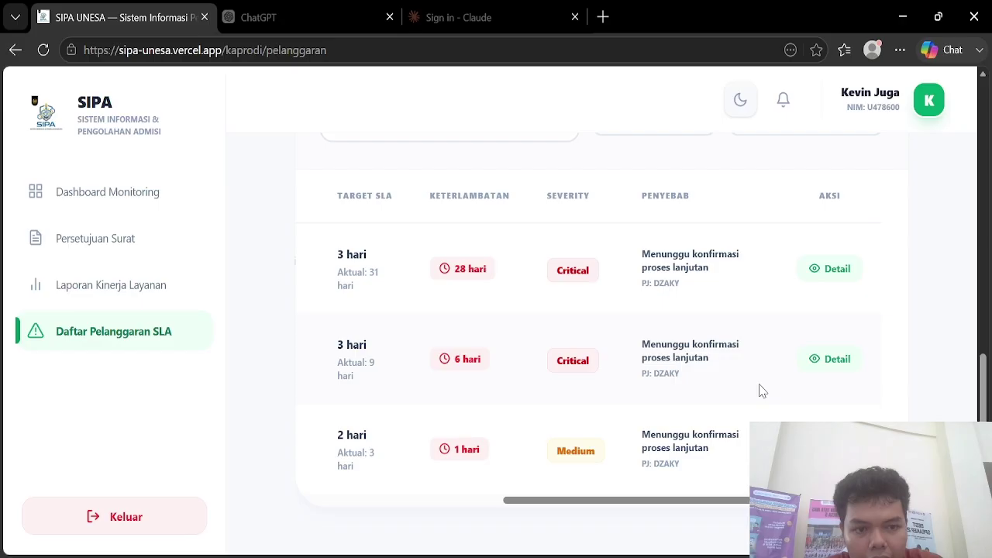
Step: Open BEA-2026-001's details and approve it, confirming with Ya, Setujui
left_click(858, 271)
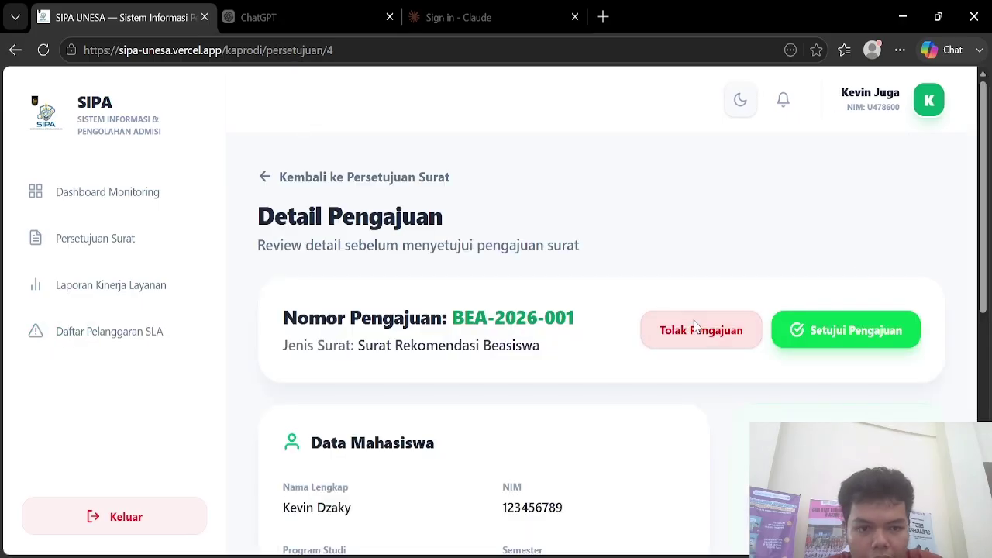
left_click(824, 343)
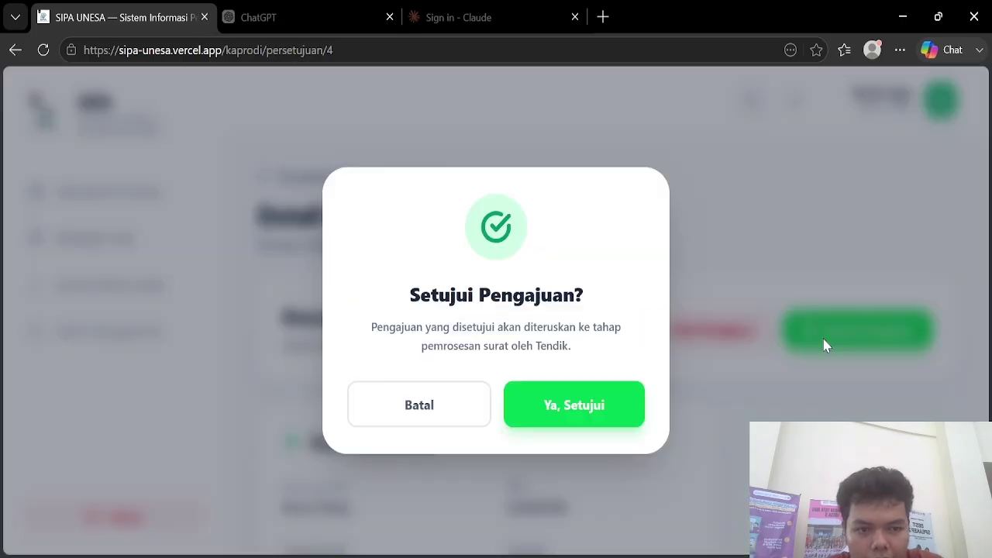
left_click(591, 403)
scroll(655, 424, "down", 3)
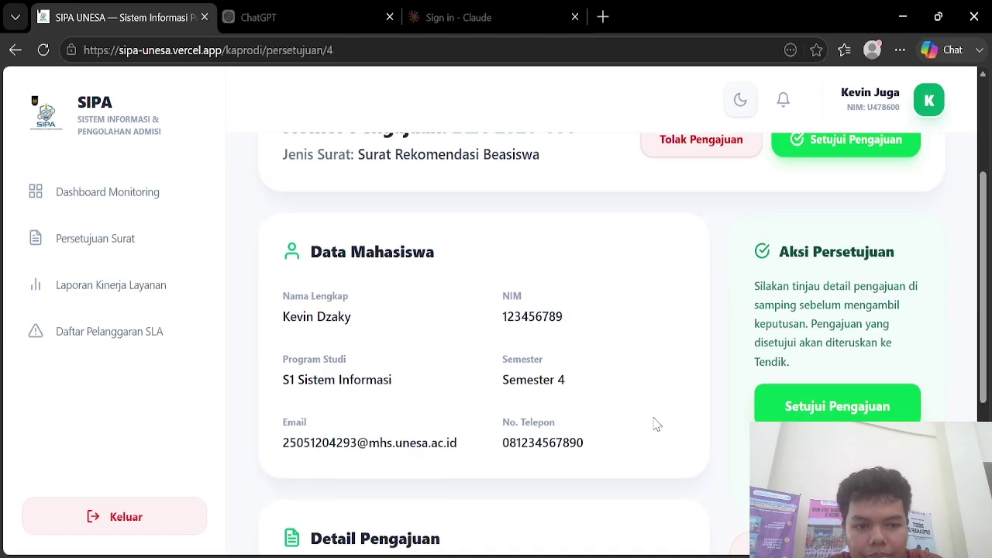
left_click(808, 399)
left_click(587, 389)
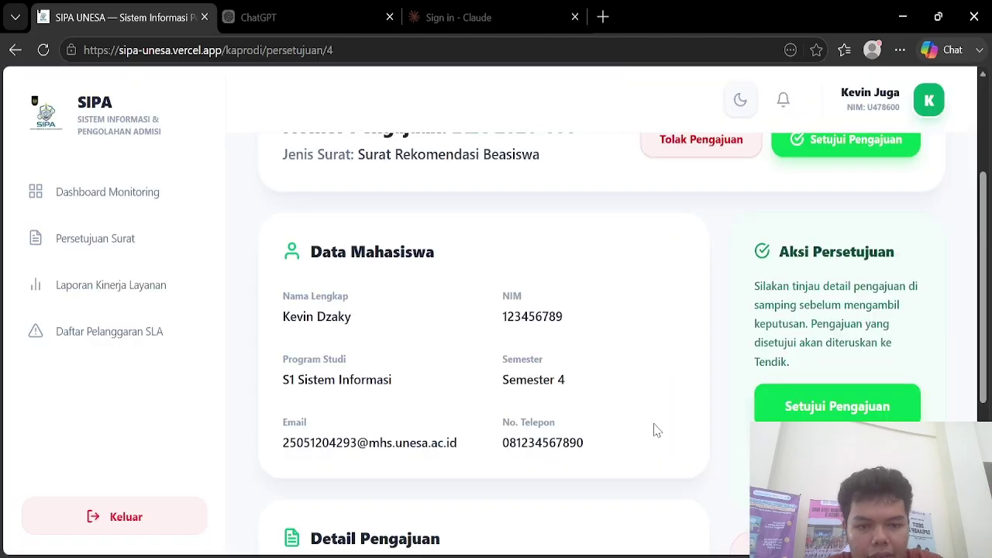
Step: Scroll around the BEA-2026-001 Detail Pengajuan page to review its information
scroll(655, 428, "down", 4)
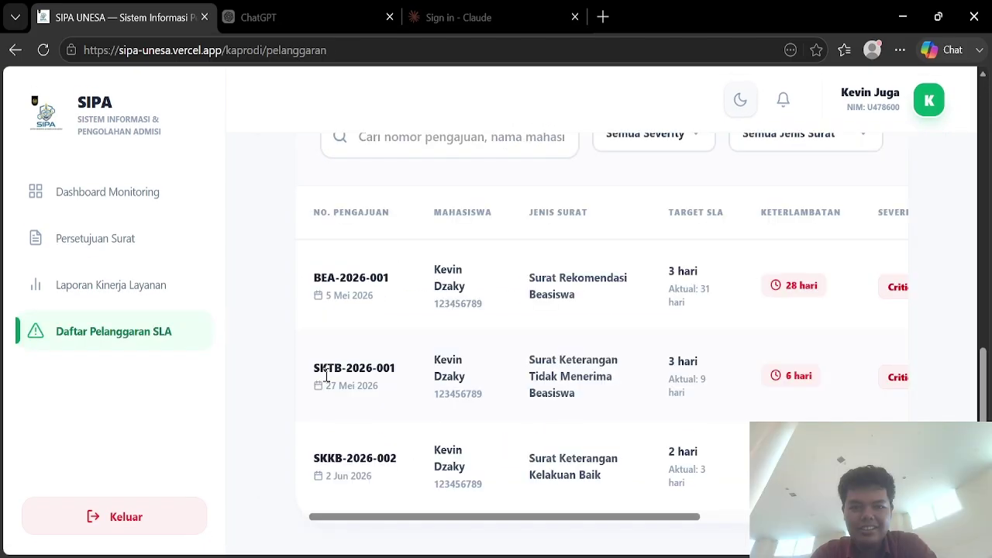
scroll(326, 376, "right", 1)
scroll(326, 376, "right", 2)
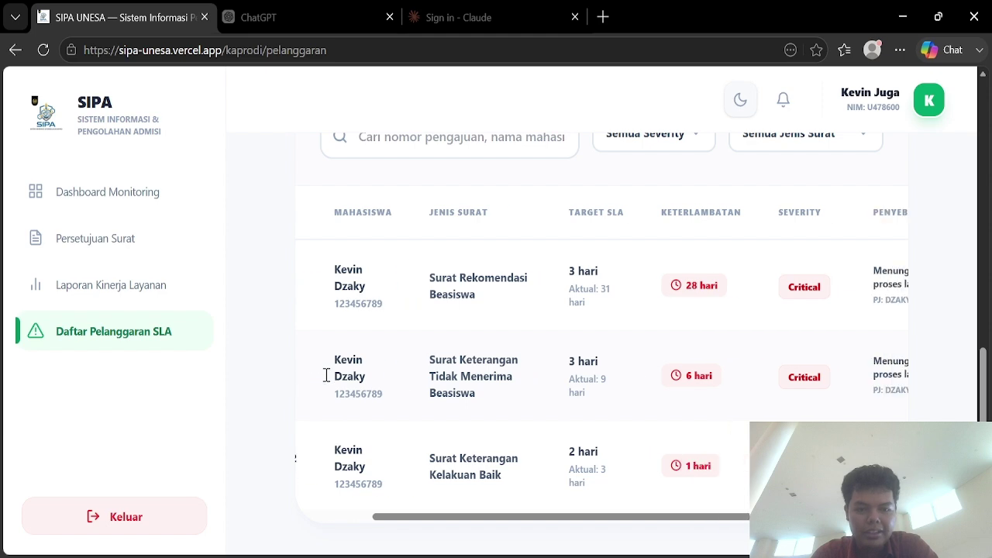
scroll(326, 376, "up", 1)
scroll(326, 376, "right", 3)
scroll(326, 380, "right", 2)
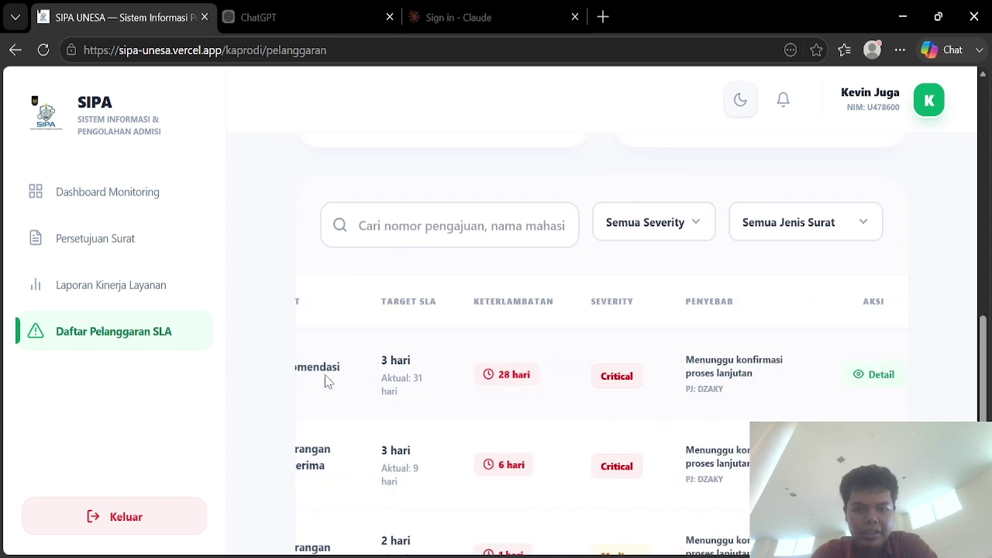
scroll(326, 380, "down", 2)
scroll(326, 379, "left", 5)
scroll(327, 380, "right", 5)
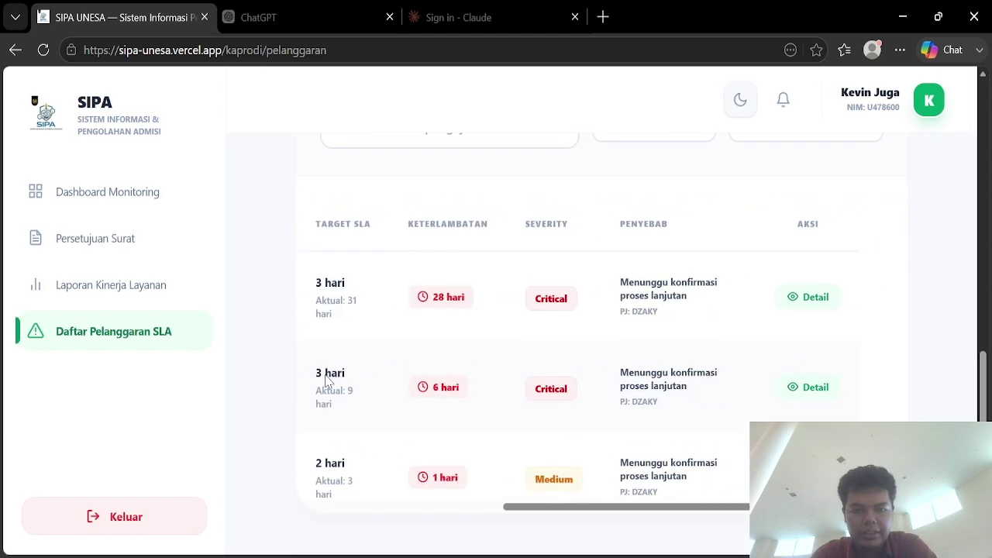
scroll(328, 380, "left", 1)
Step: Reopen BEA-2026-001's details, scroll through them, and go back to Dashboard Monitoring
left_click(830, 289)
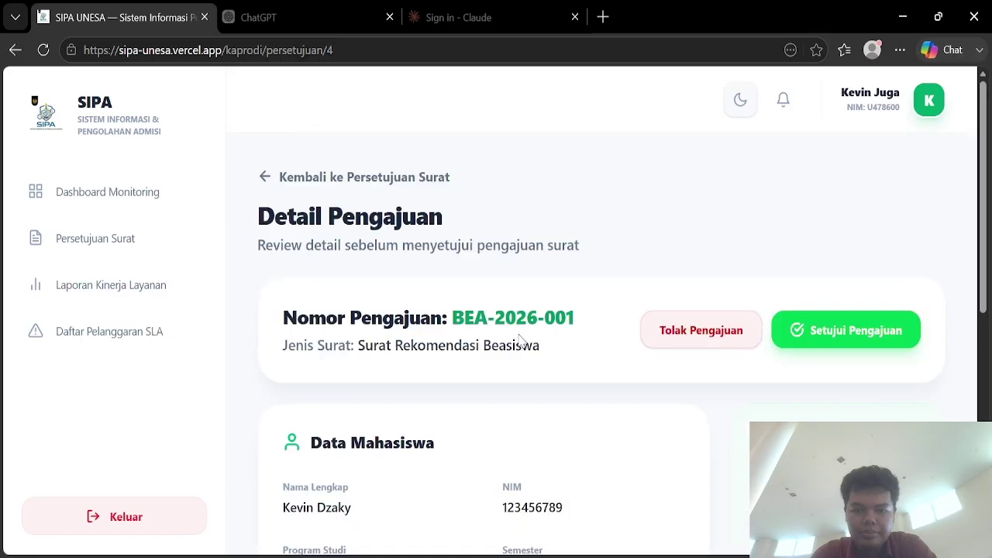
scroll(519, 338, "down", 3)
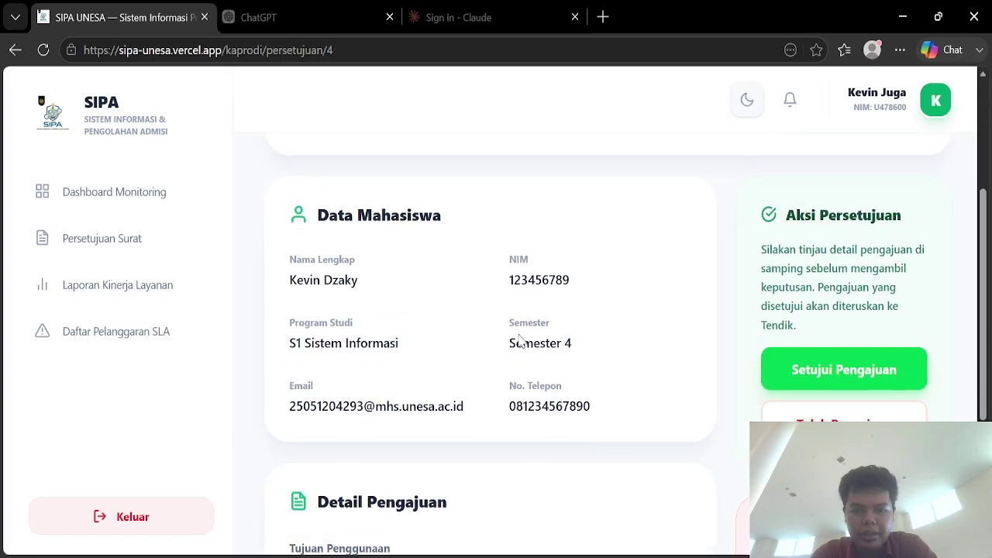
scroll(519, 334, "down", 1)
scroll(519, 334, "down", 2)
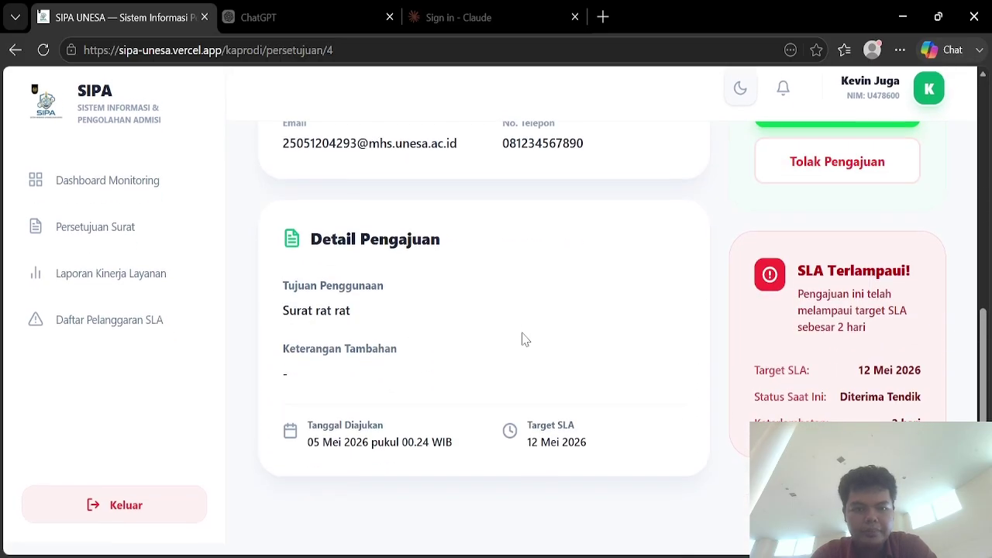
scroll(522, 338, "up", 6)
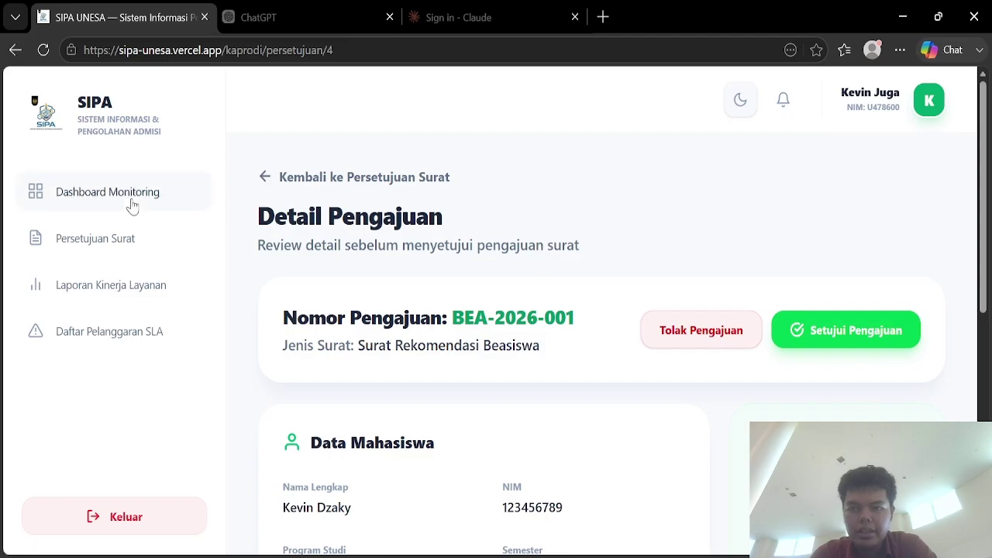
left_click(132, 205)
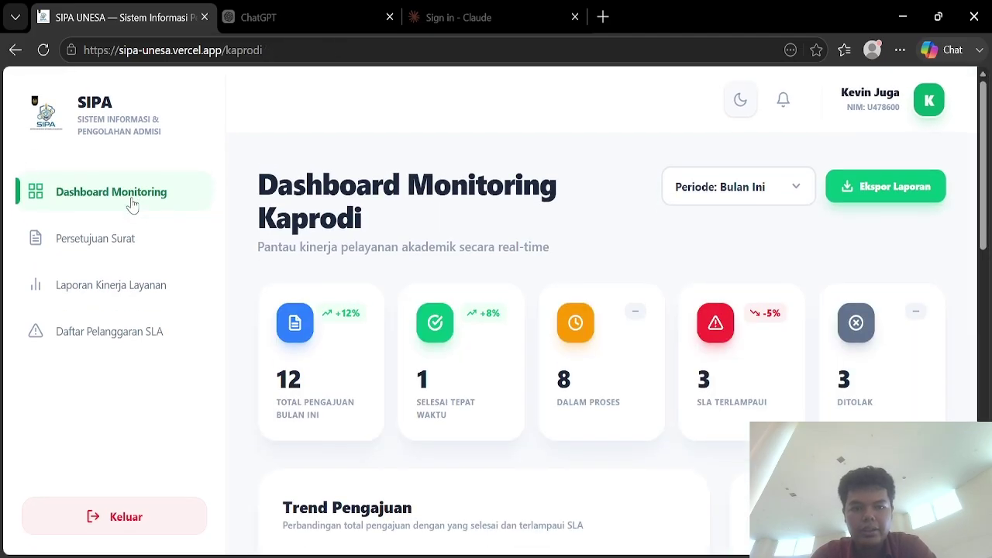